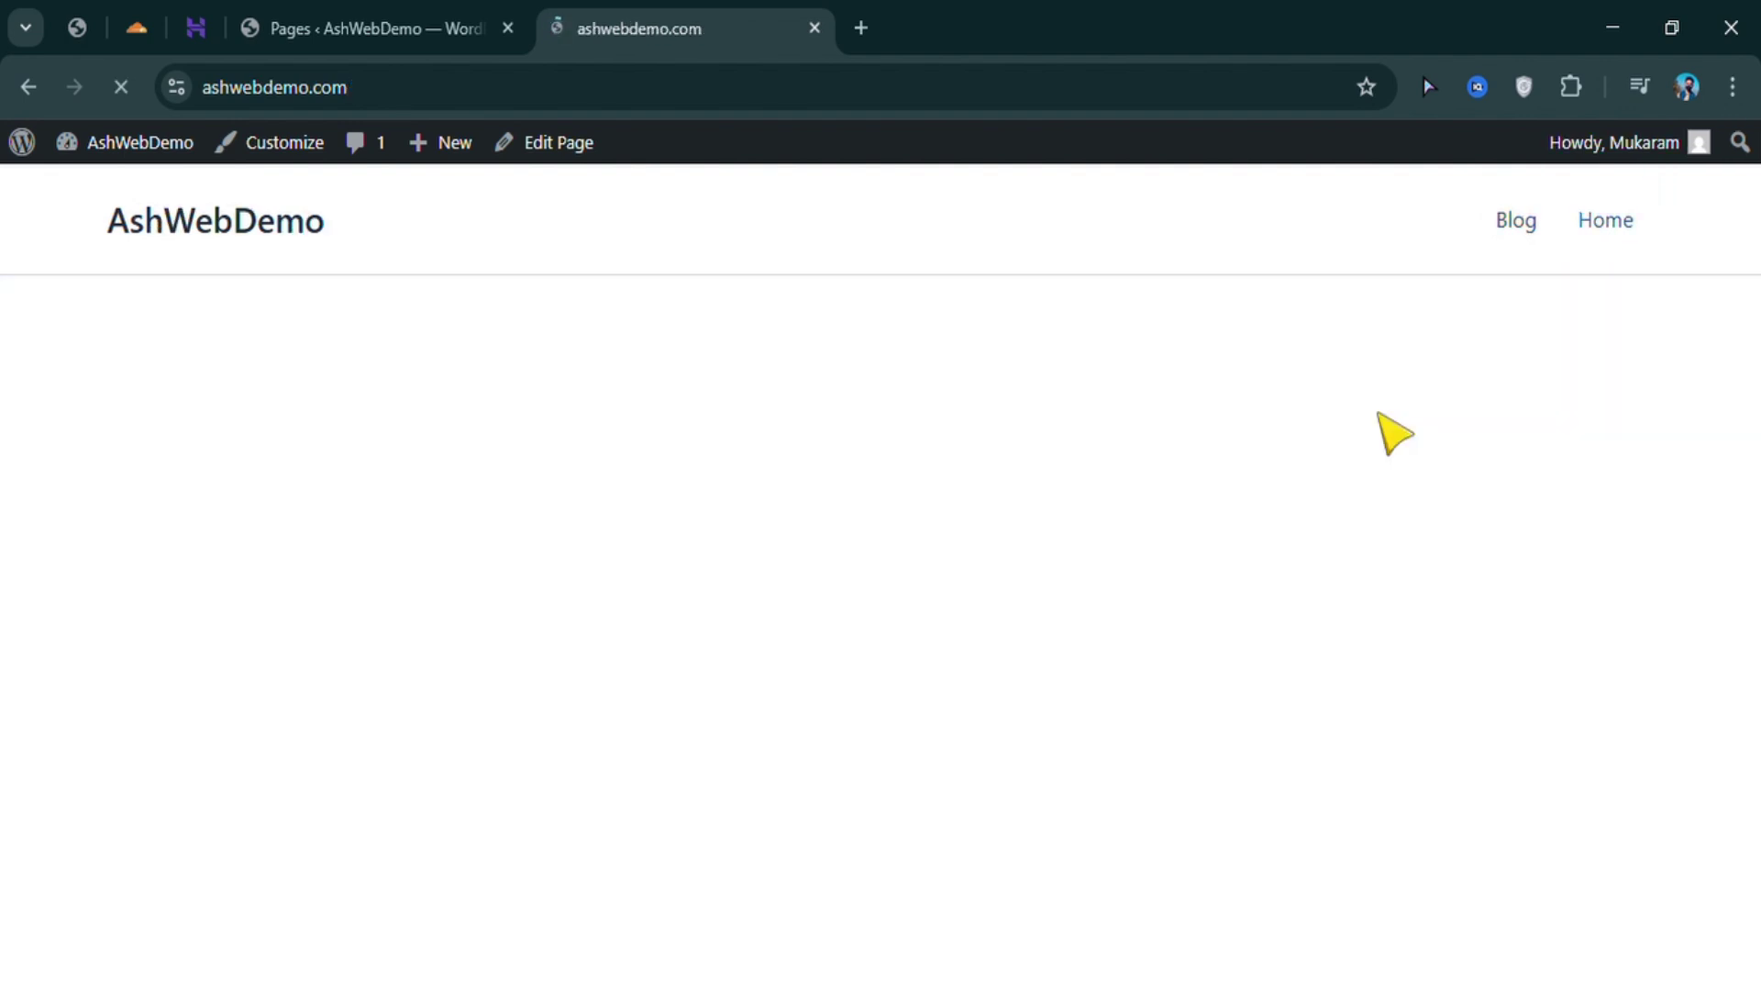
Scroll down and back up the live AshWebDemo homepage
scroll(1321, 523, down, 3)
scroll(1317, 560, up, 3)
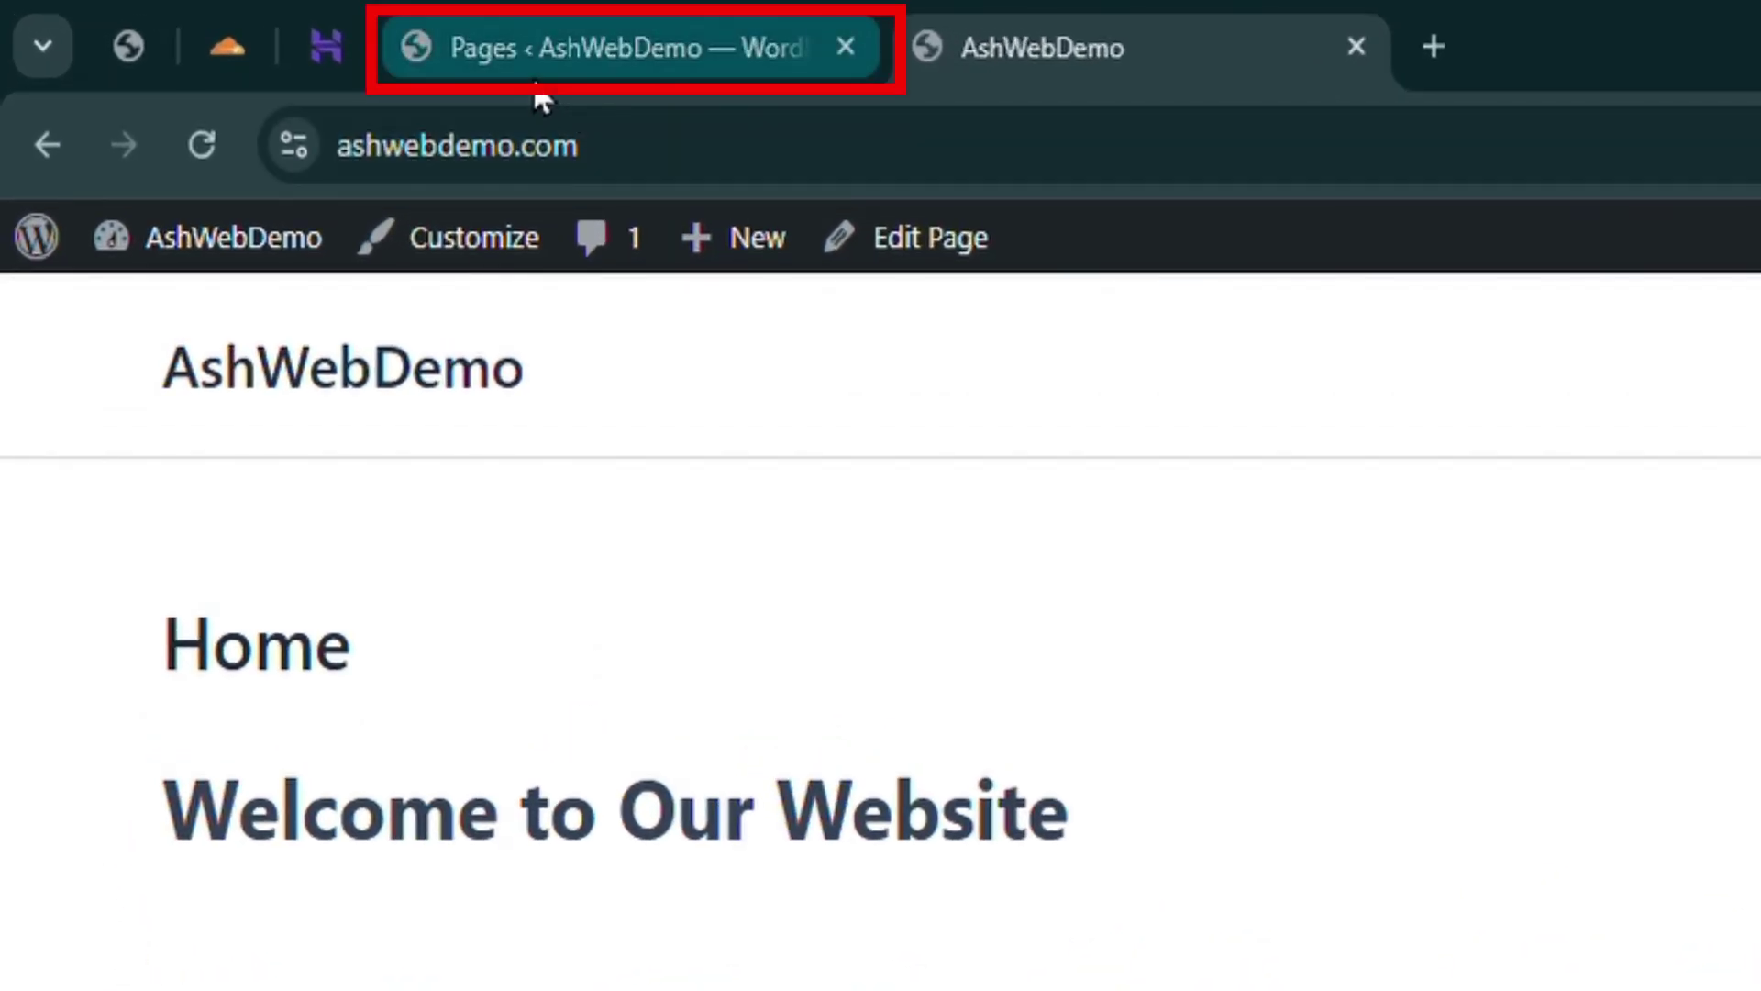
From the admin Pages tab, go to Plugins > Add Plugin and search 'contact form 7'
click(626, 57)
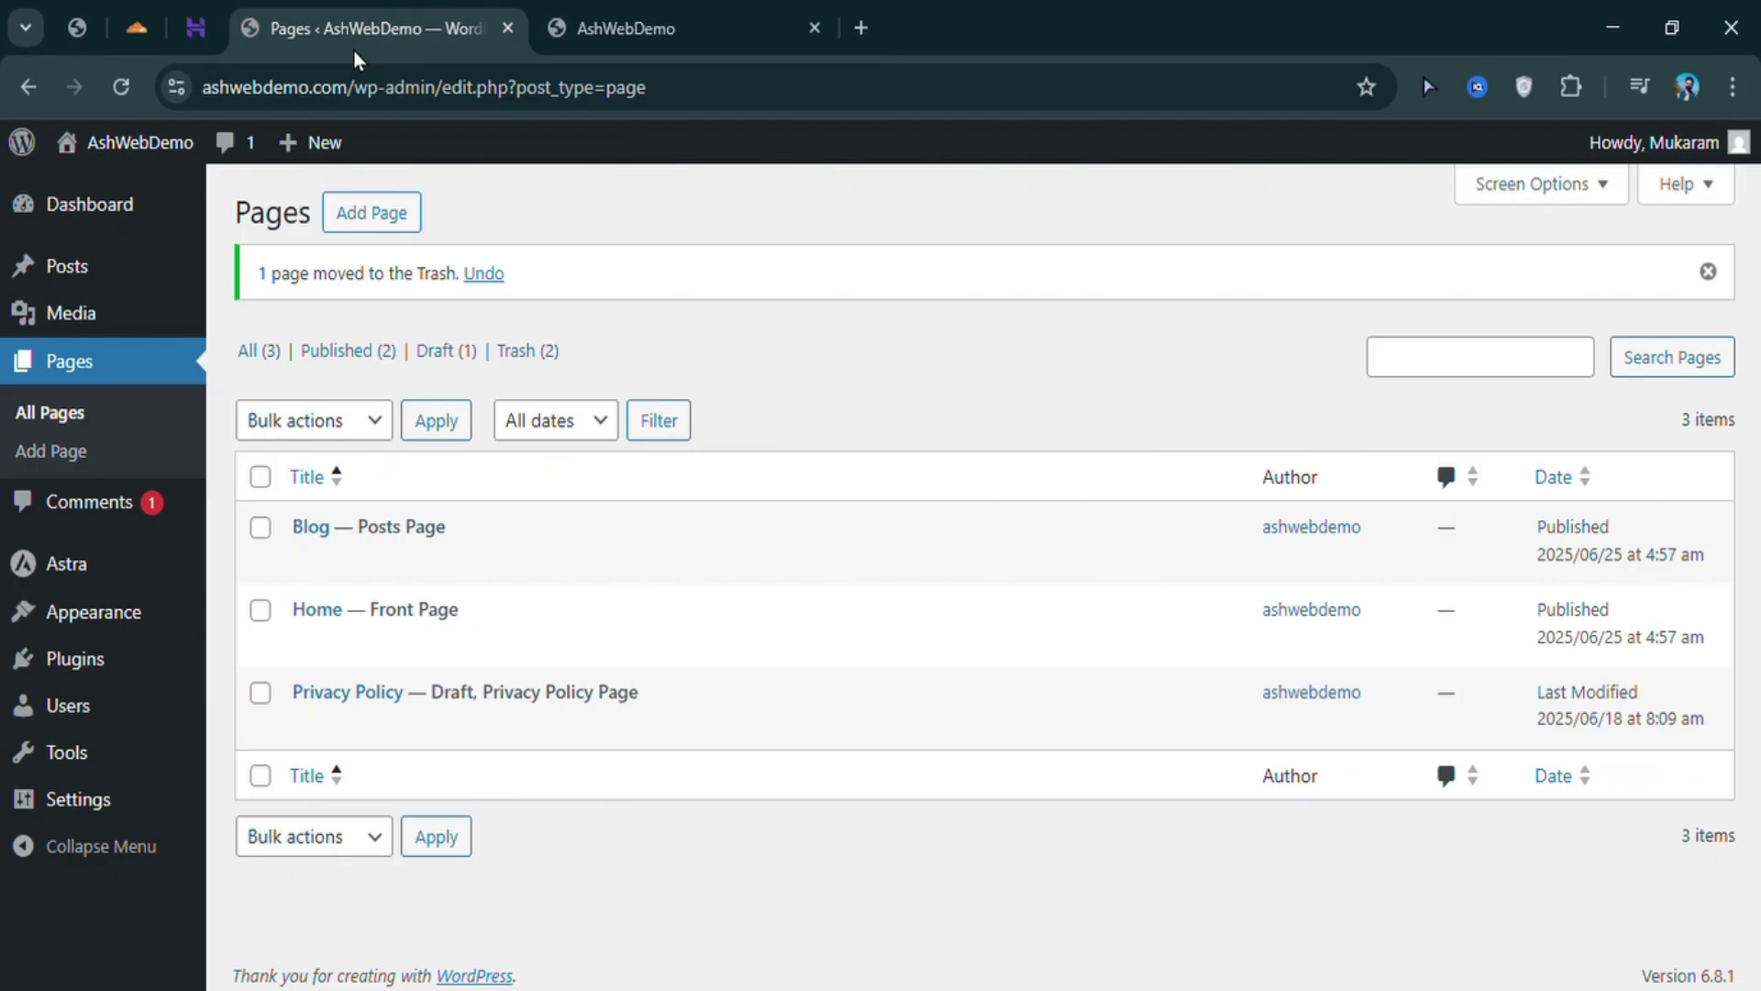
mouse_move(92, 679)
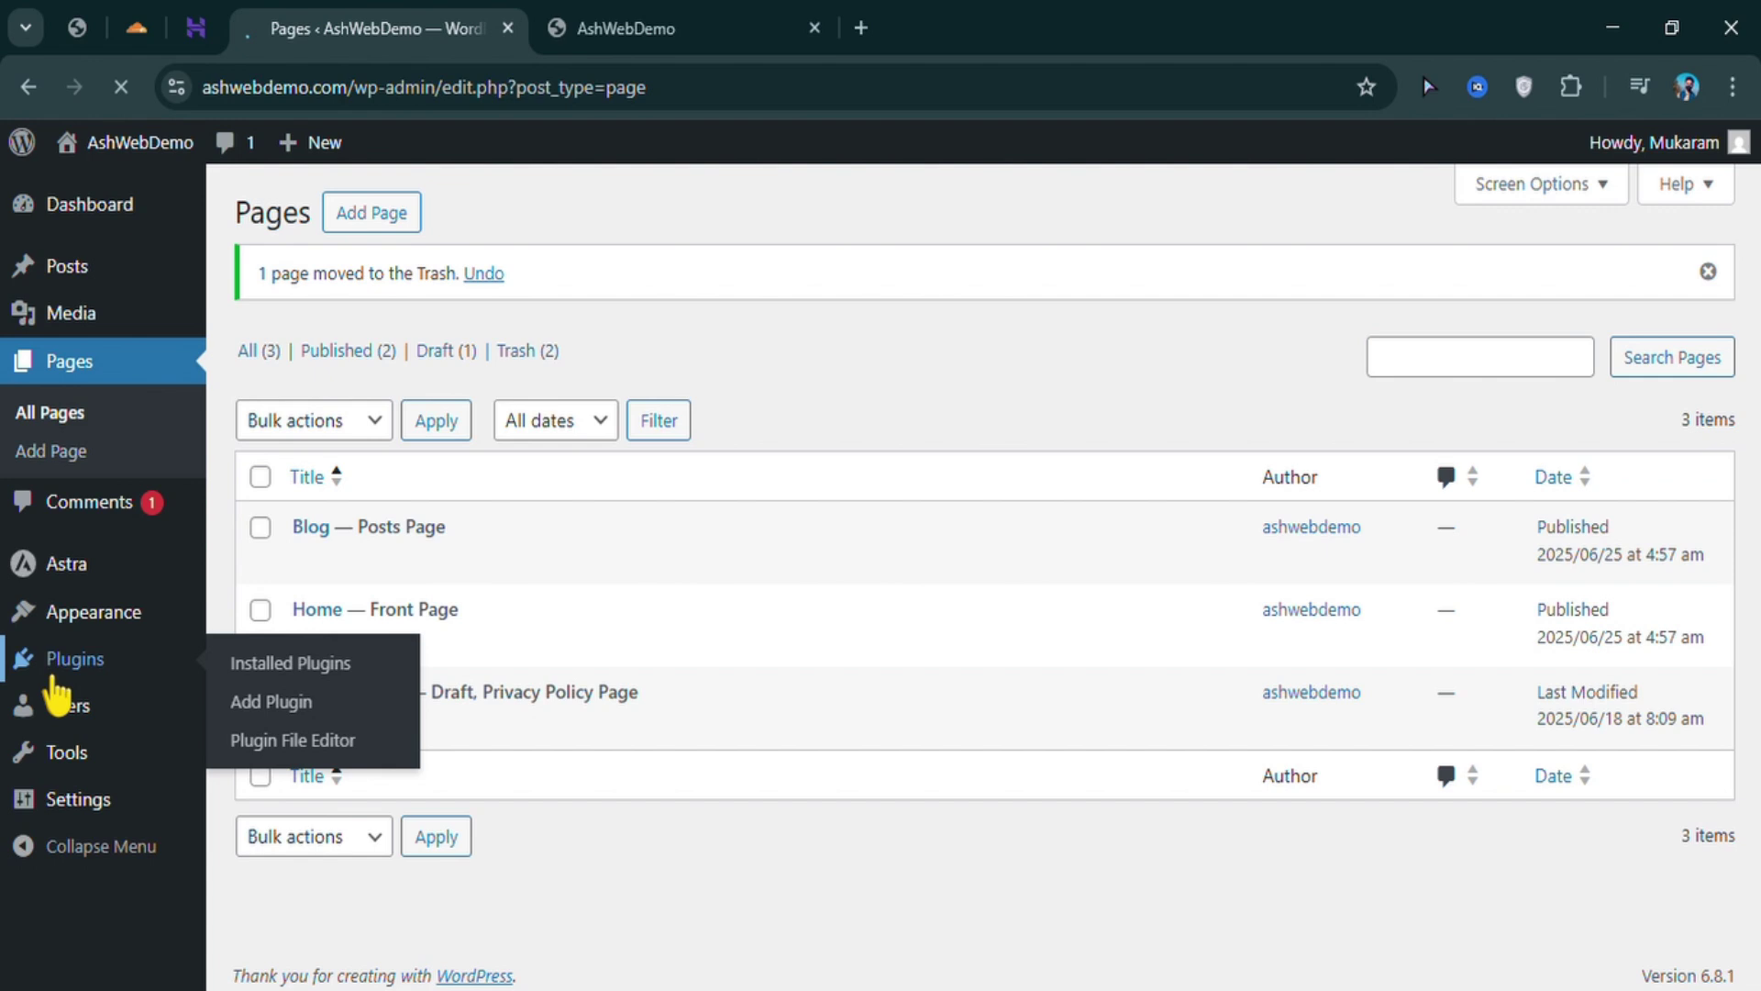
click(58, 670)
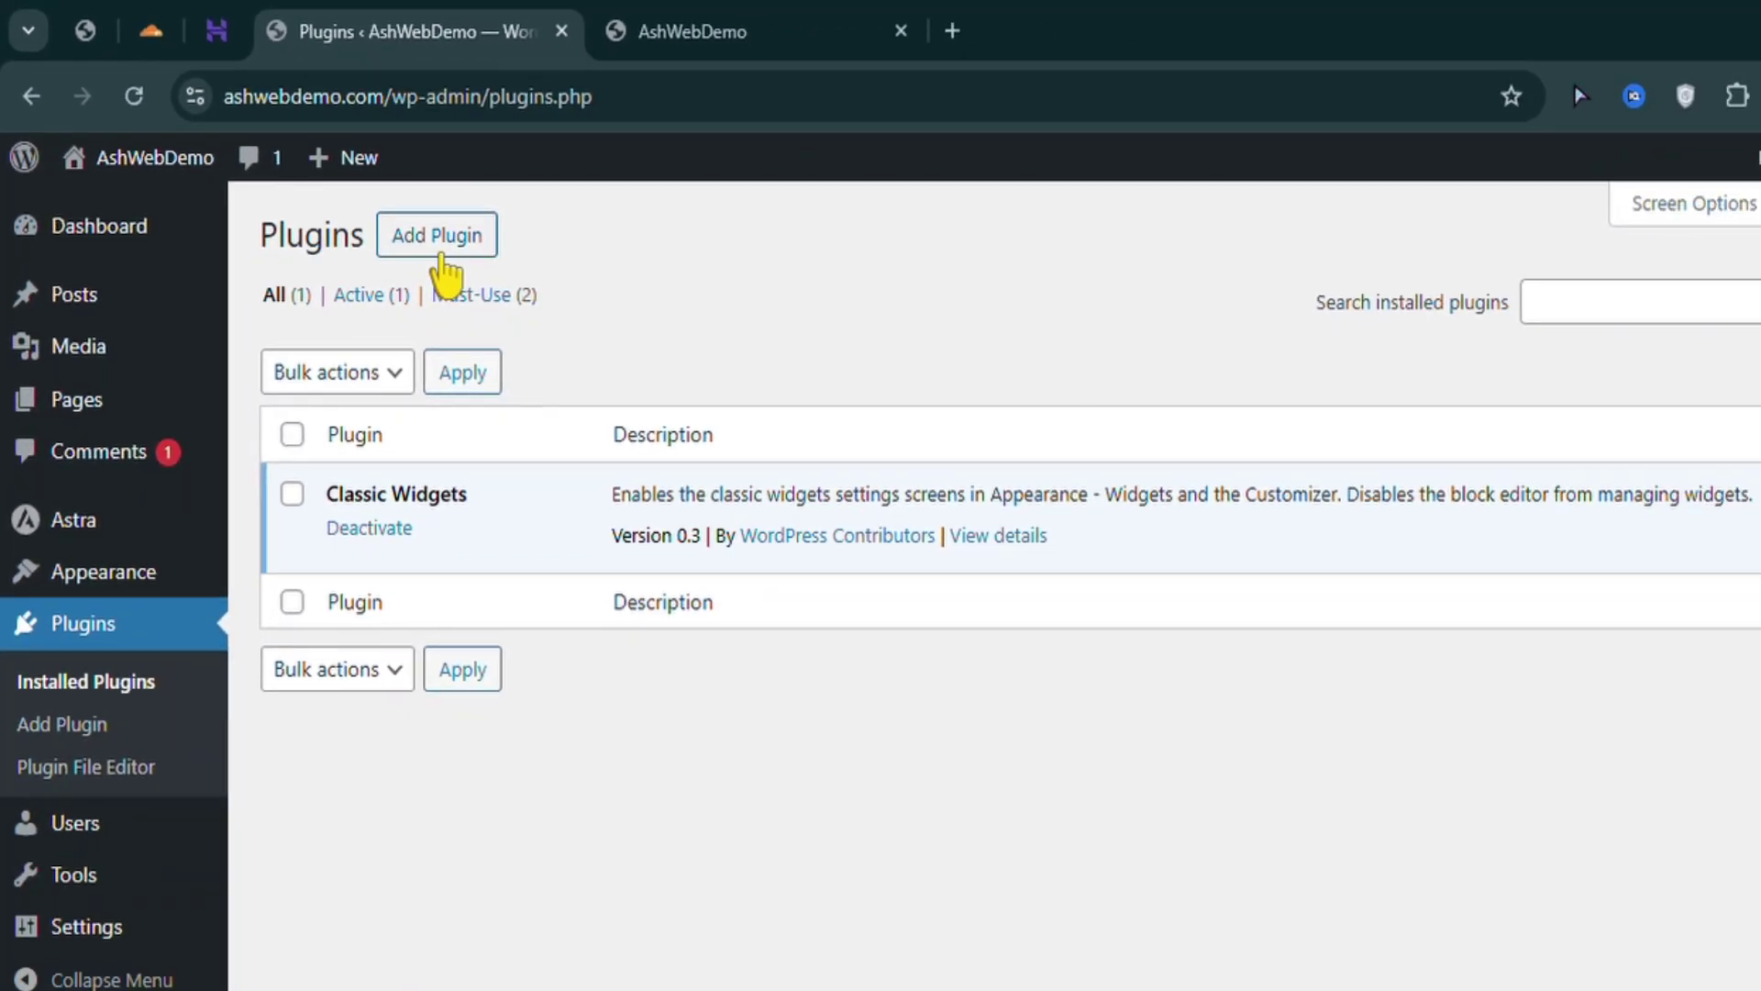
click(646, 362)
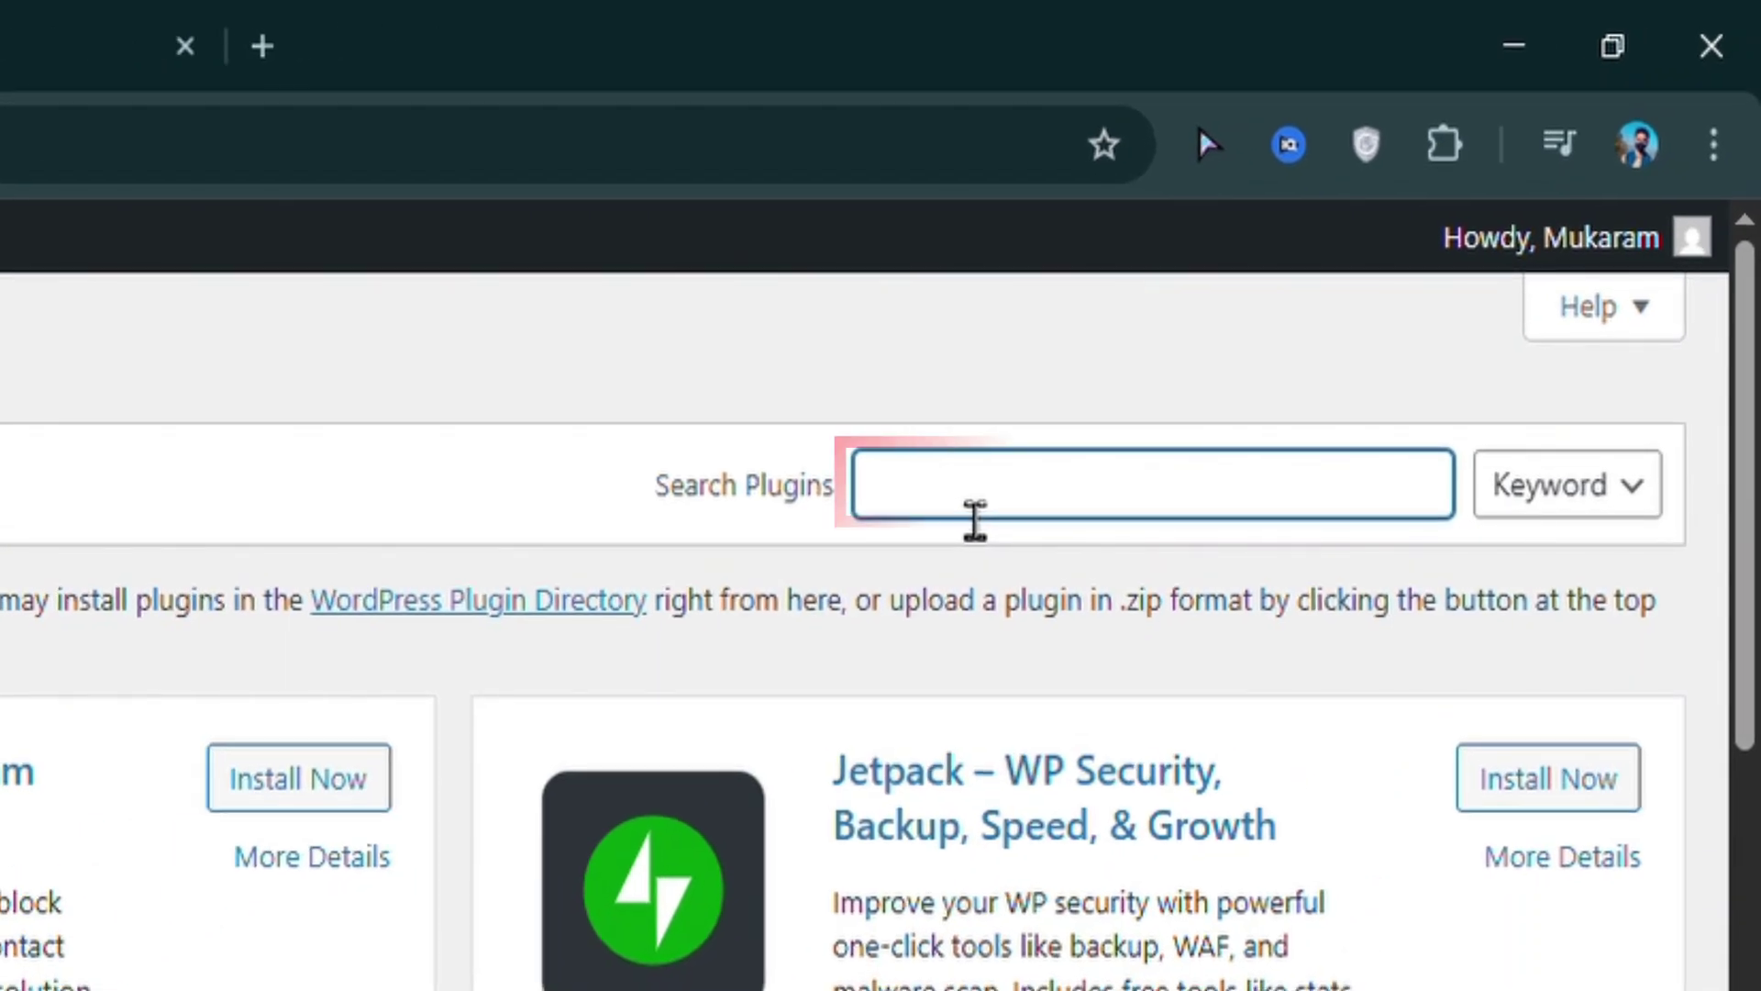
text(contact)
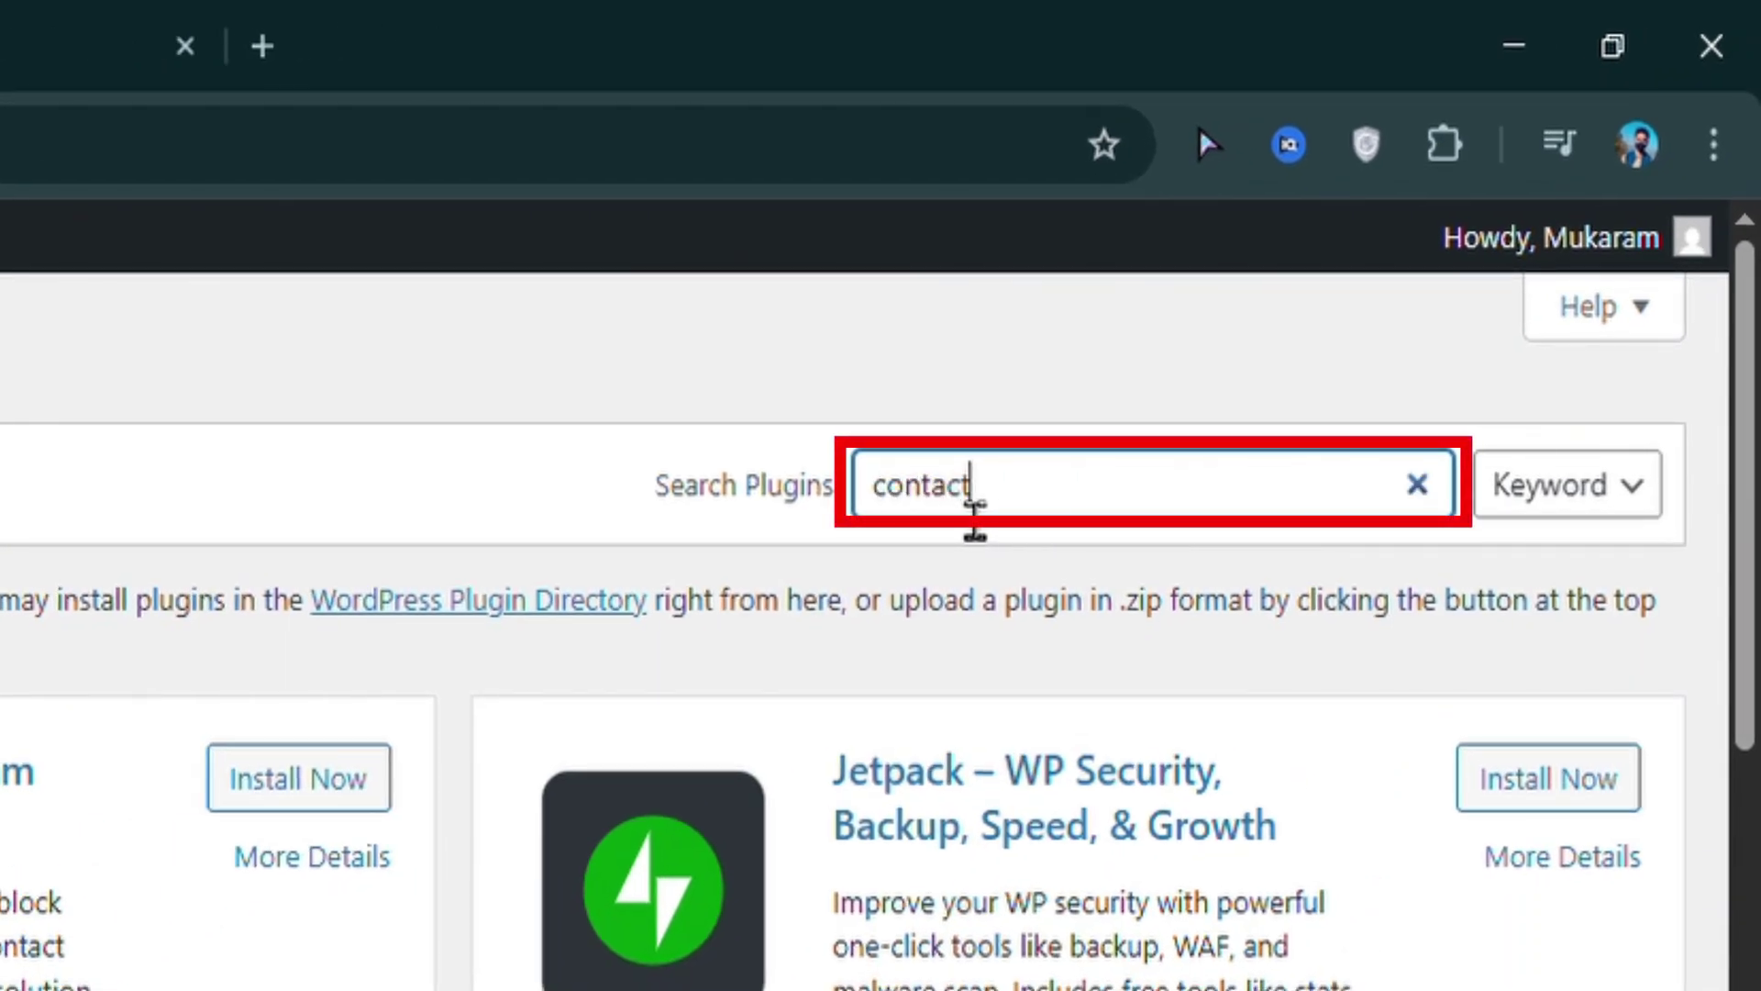
text( form 7)
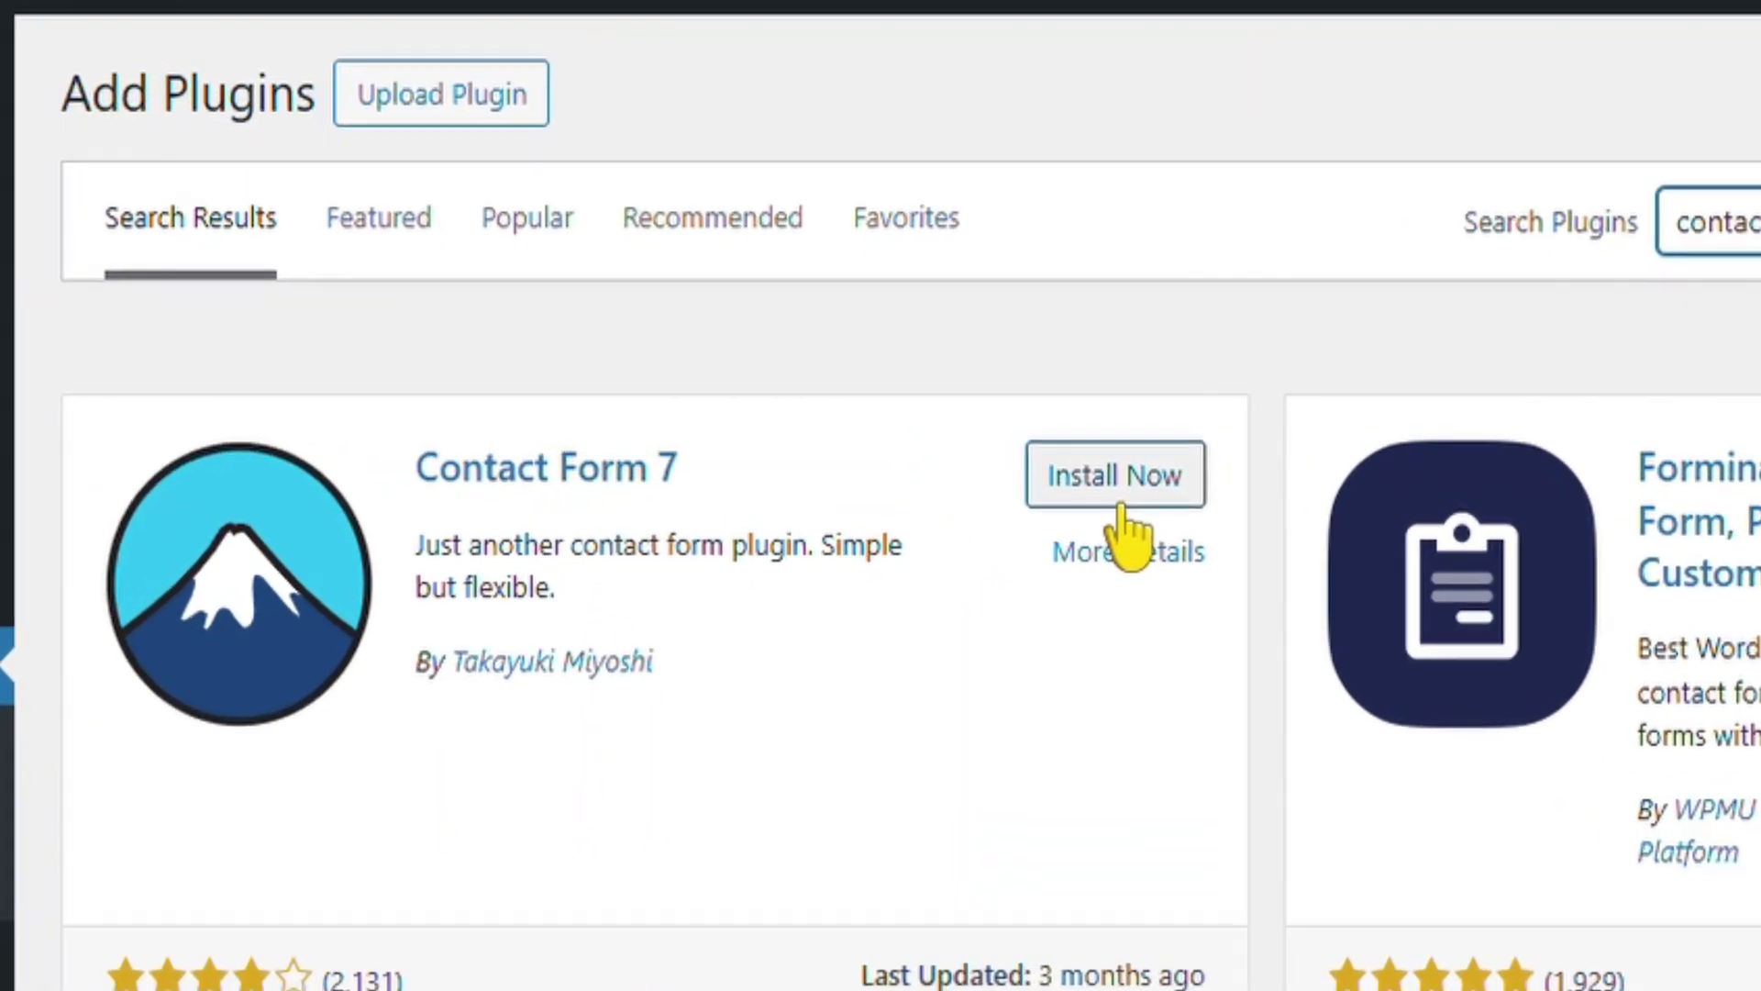
Install Contact Form 7 (version 6.0.6), then go to the All Pages list
click(903, 463)
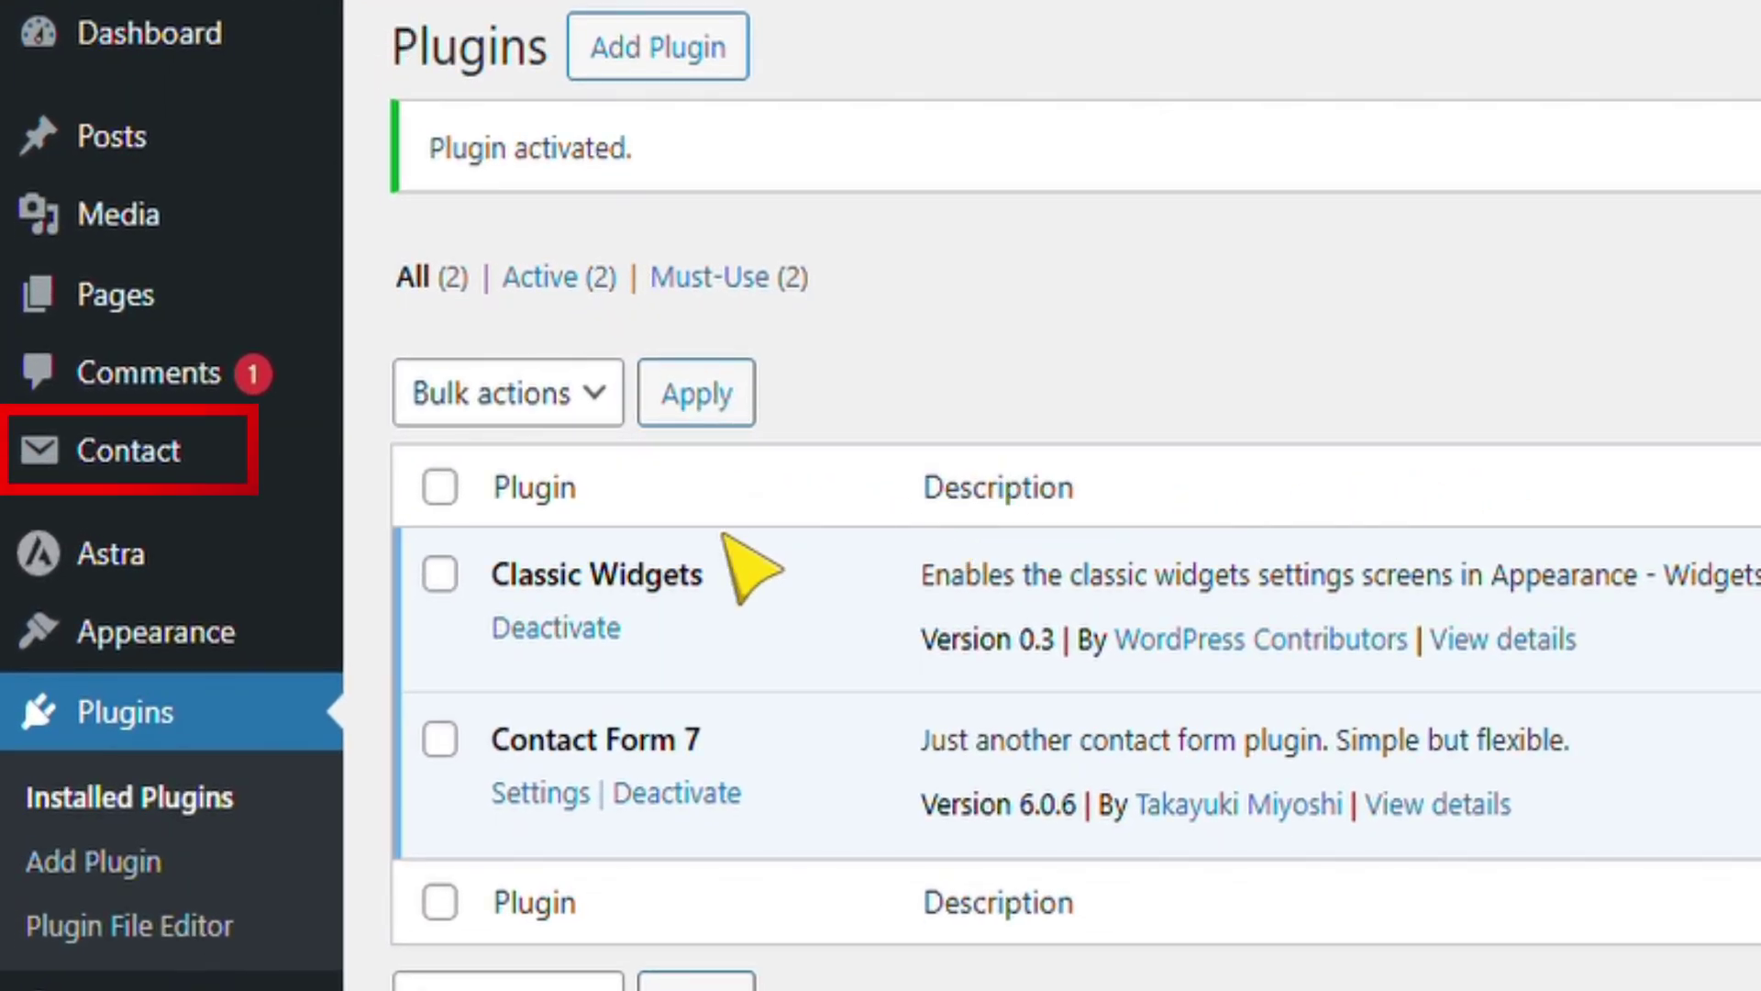
mouse_move(114, 500)
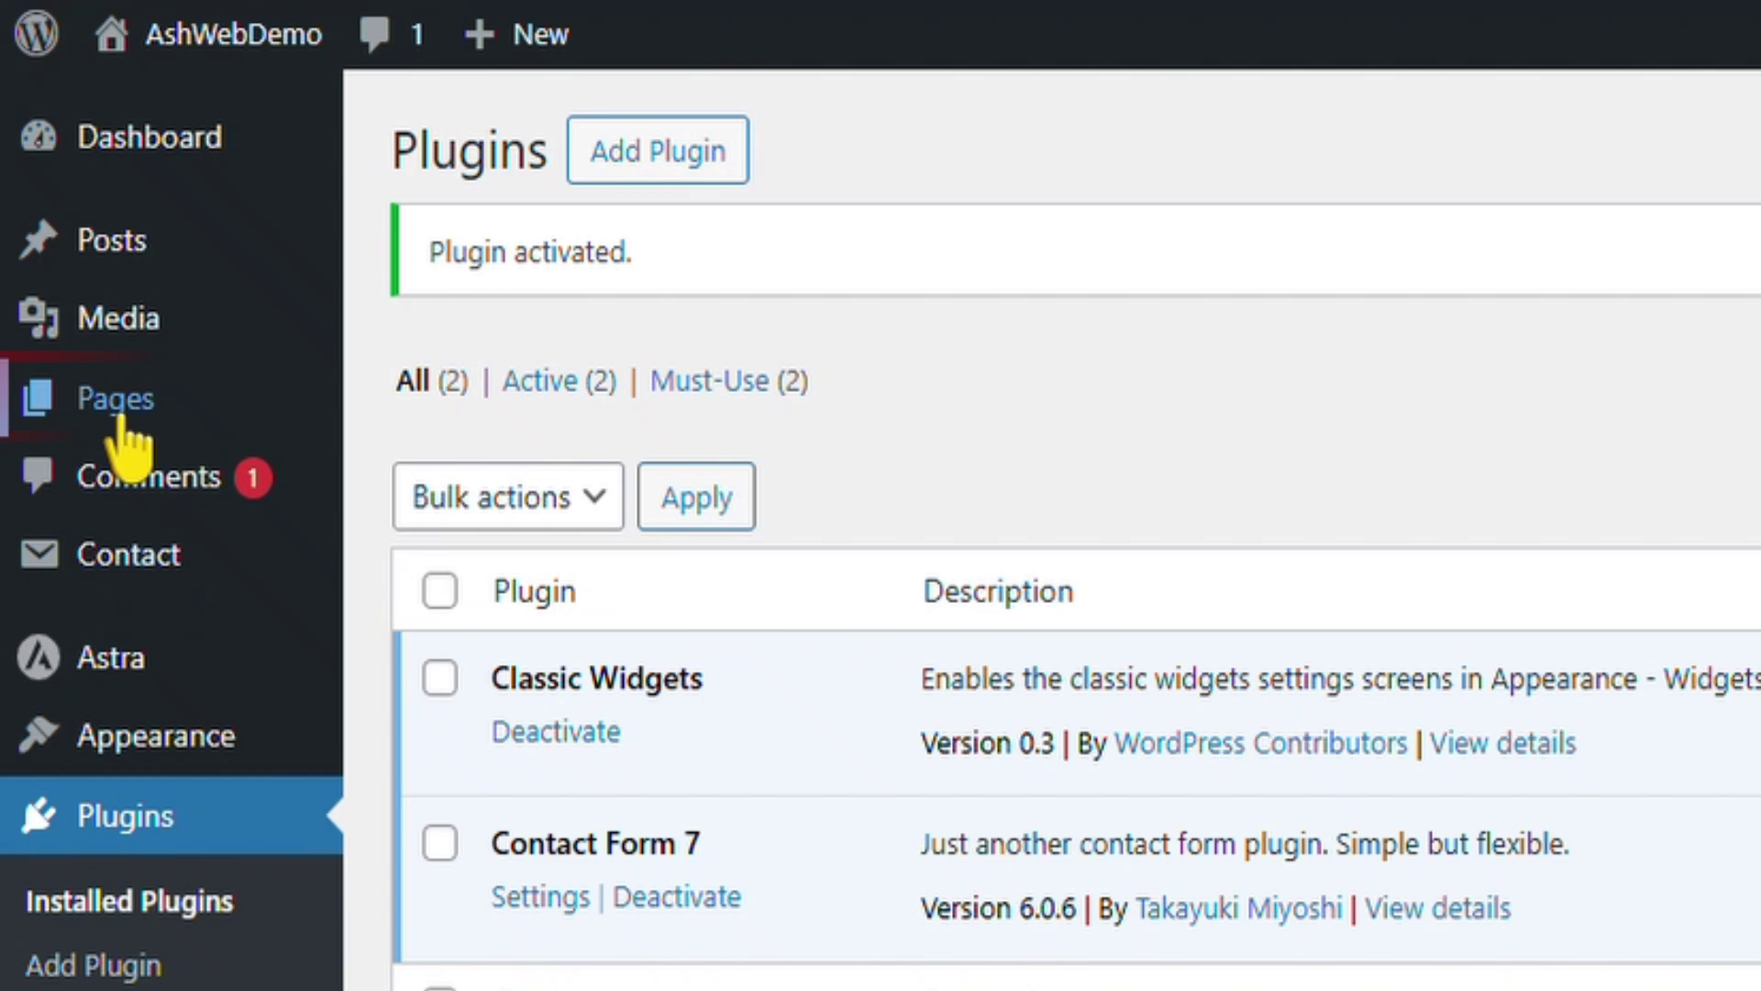
mouse_move(82, 358)
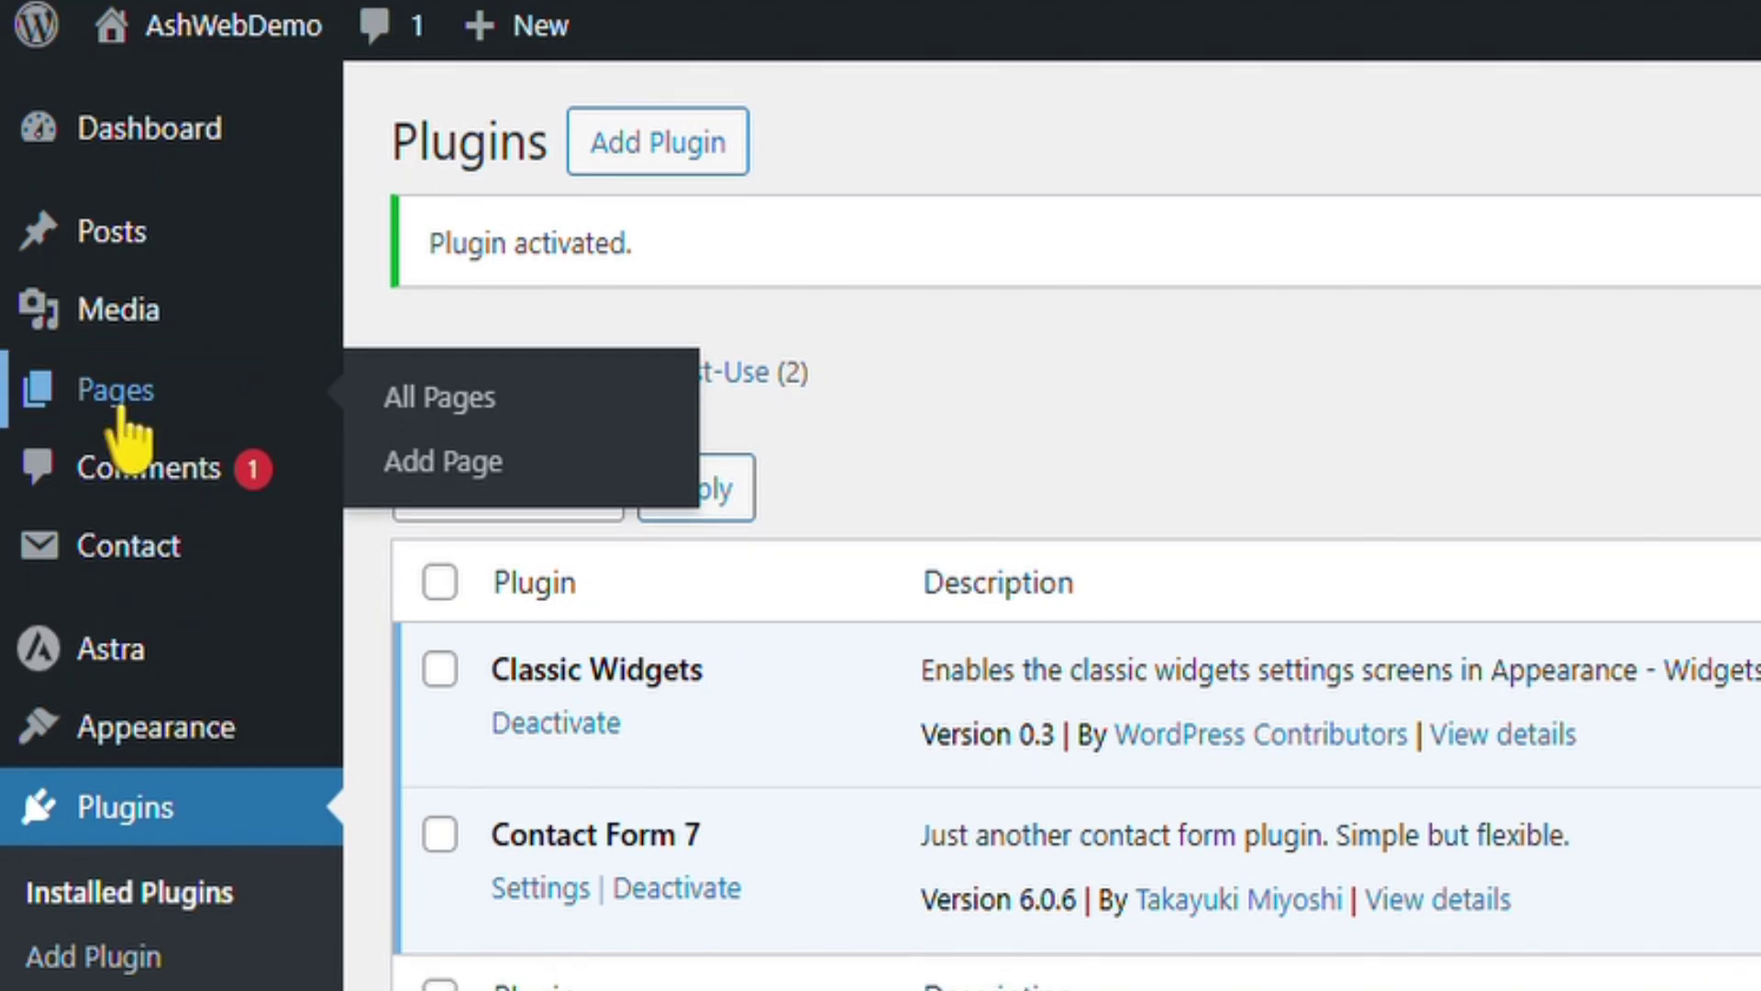
click(112, 411)
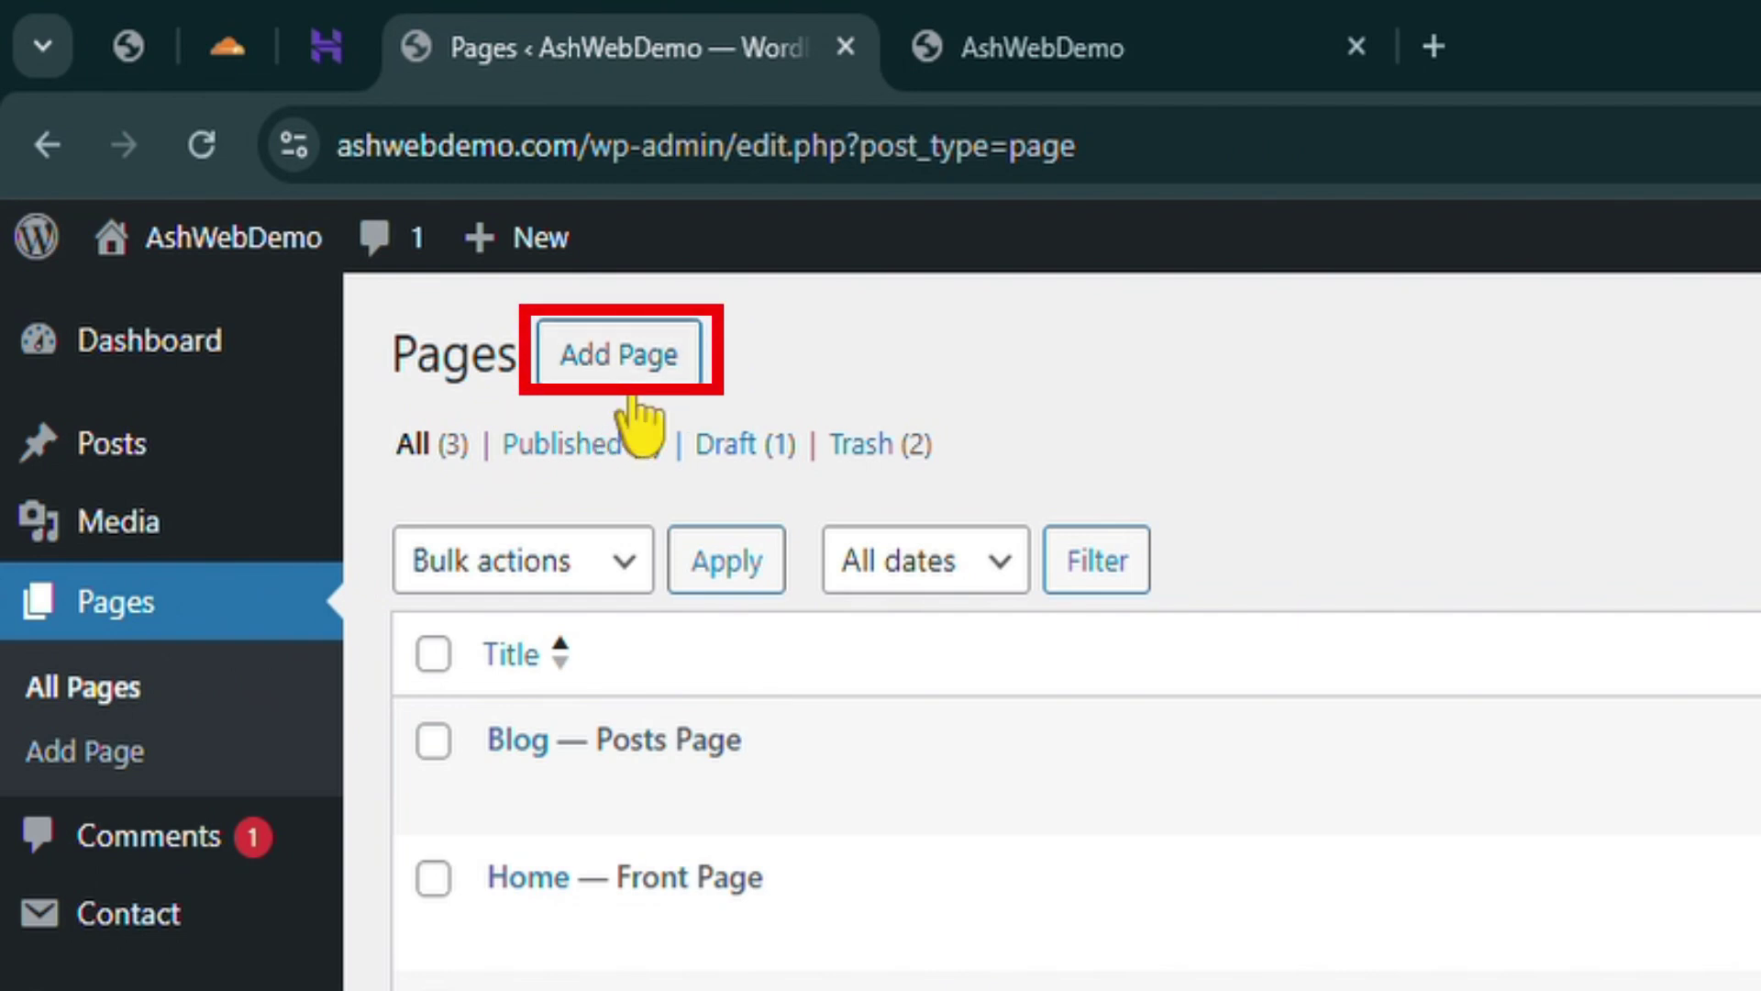
Add a new page titled 'Contact Us' and publish it with no content
click(631, 395)
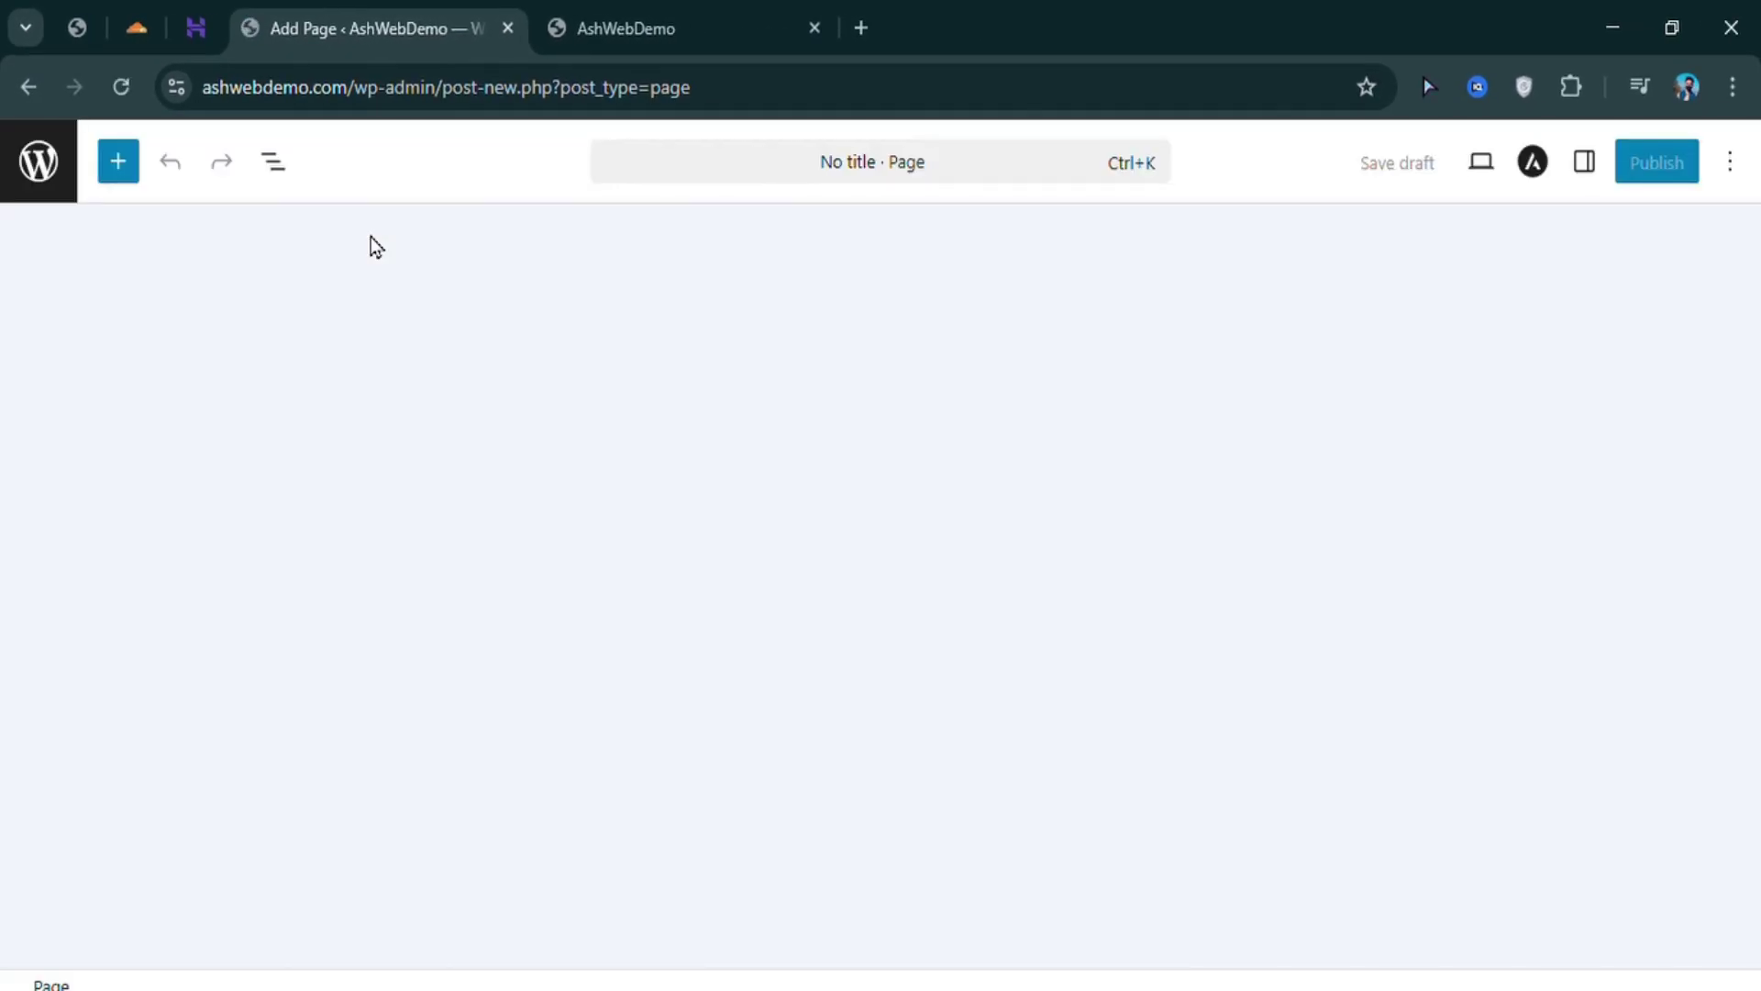
text(C)
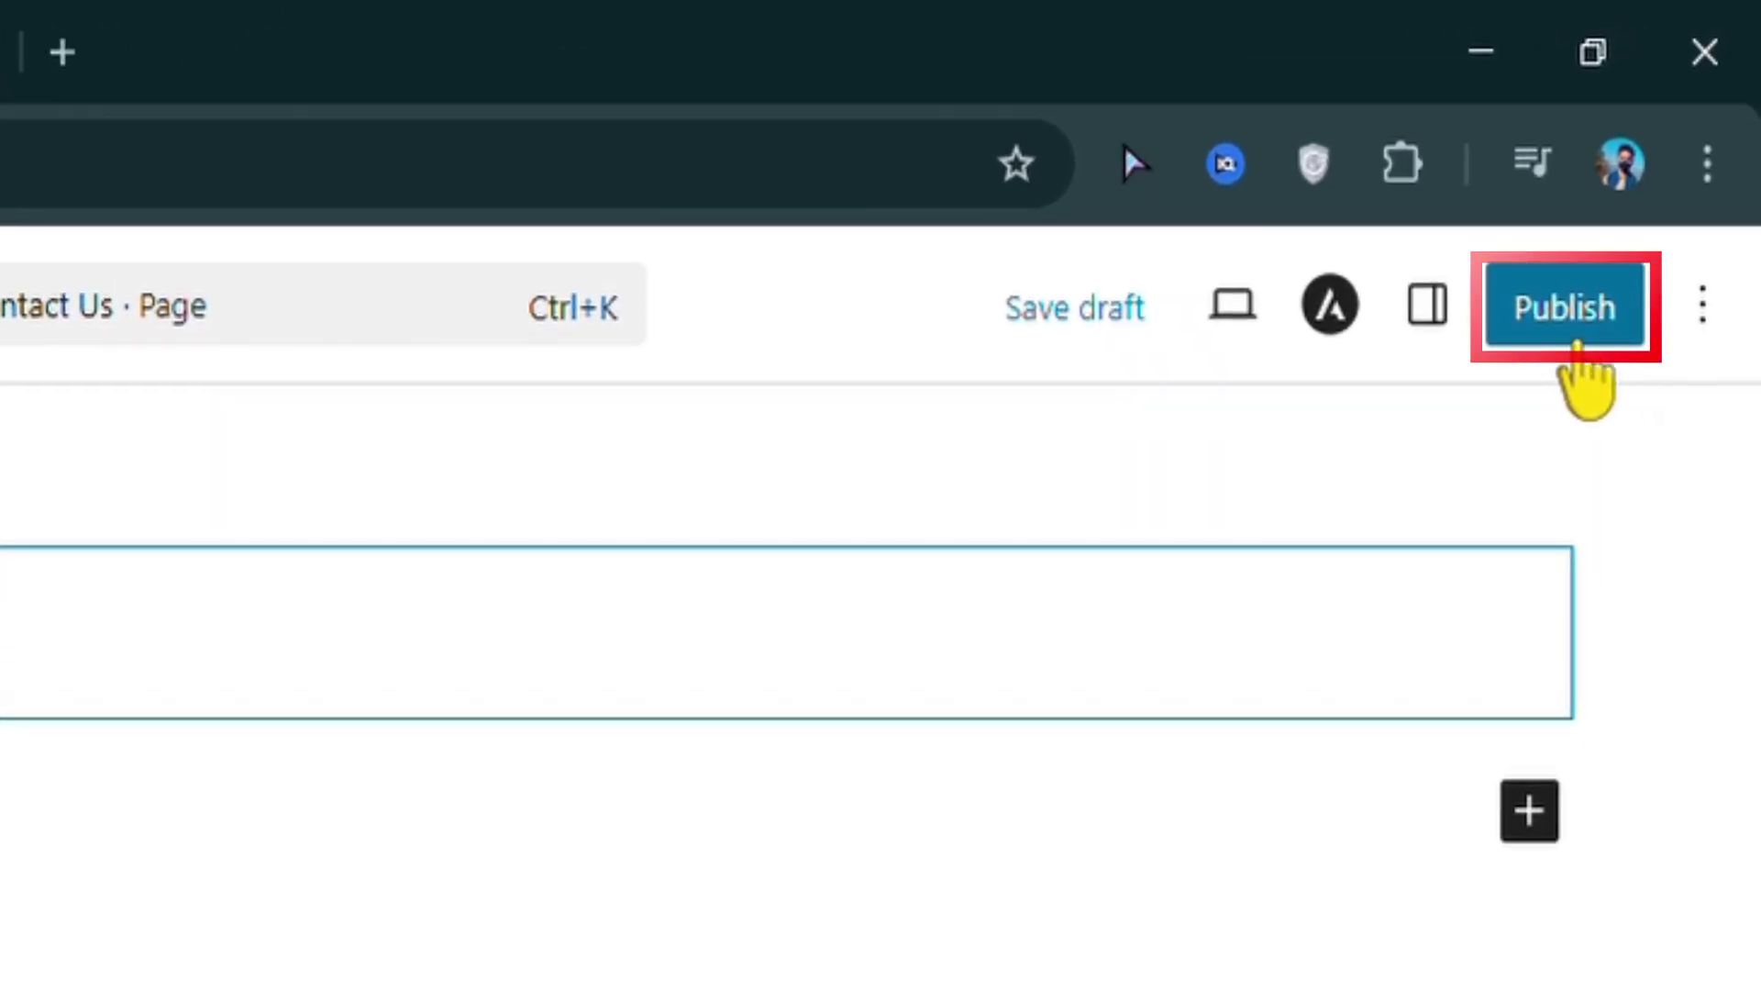
click(1578, 344)
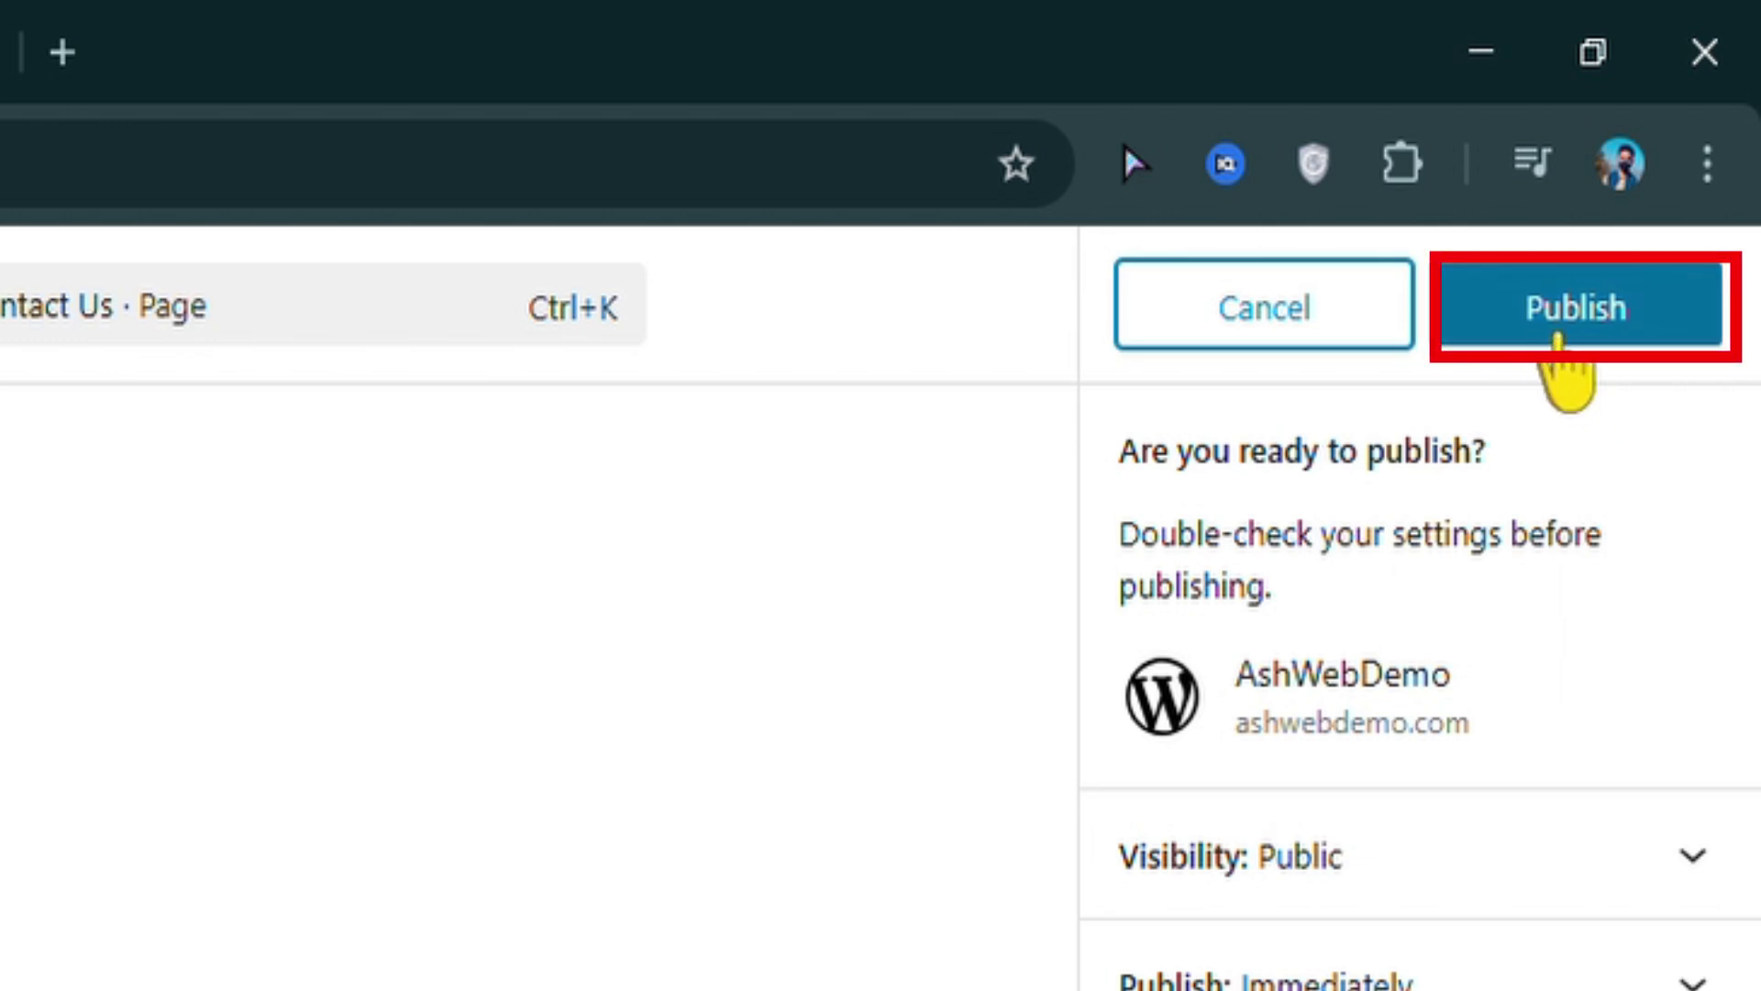
click(1612, 347)
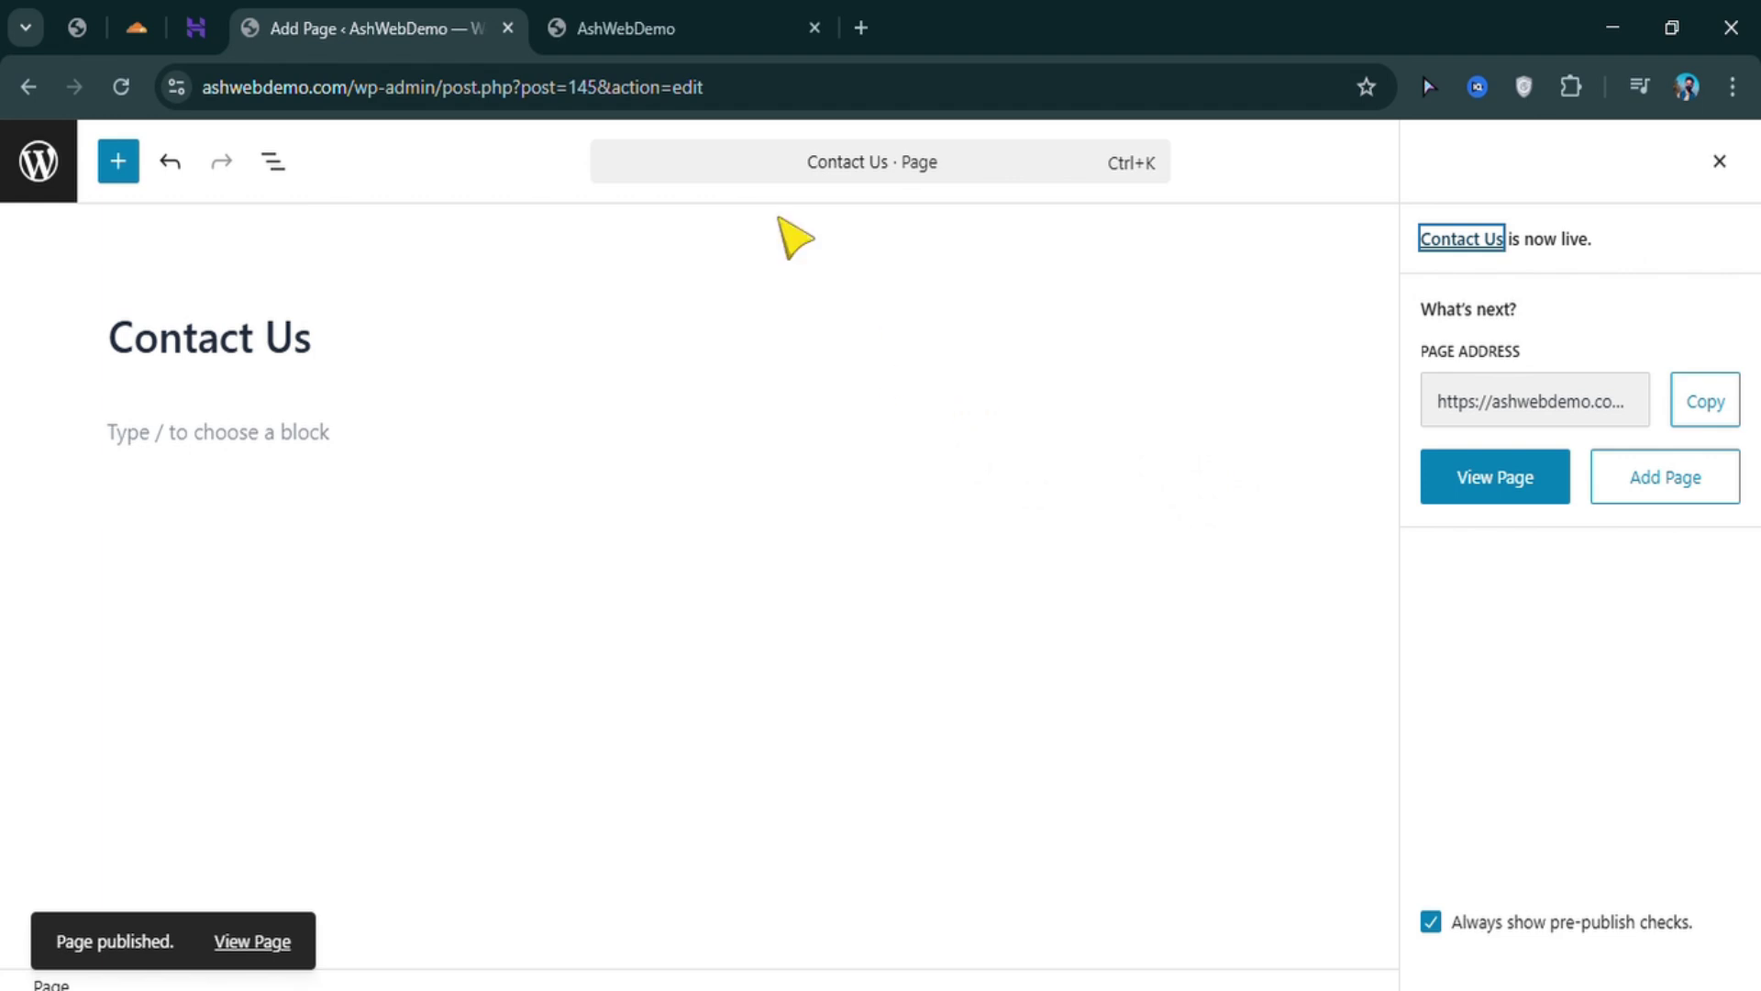
Reload the live site, view its new Contact Us page, then return to the admin tab
click(661, 30)
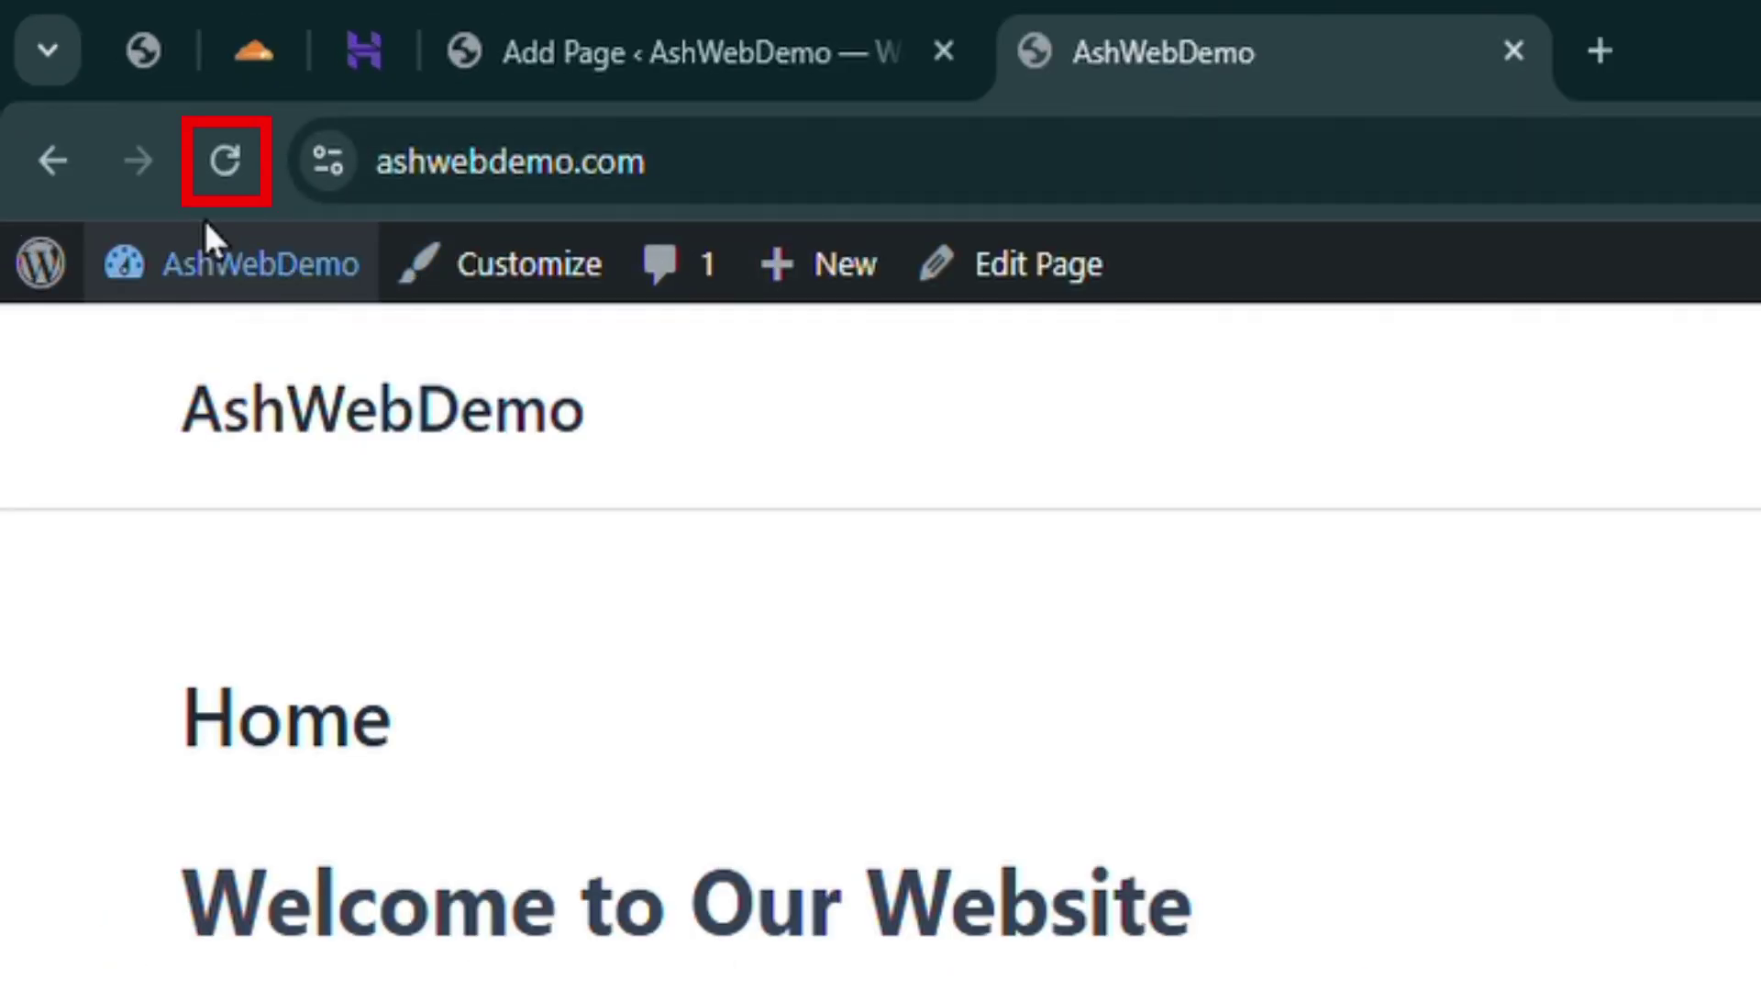
click(225, 162)
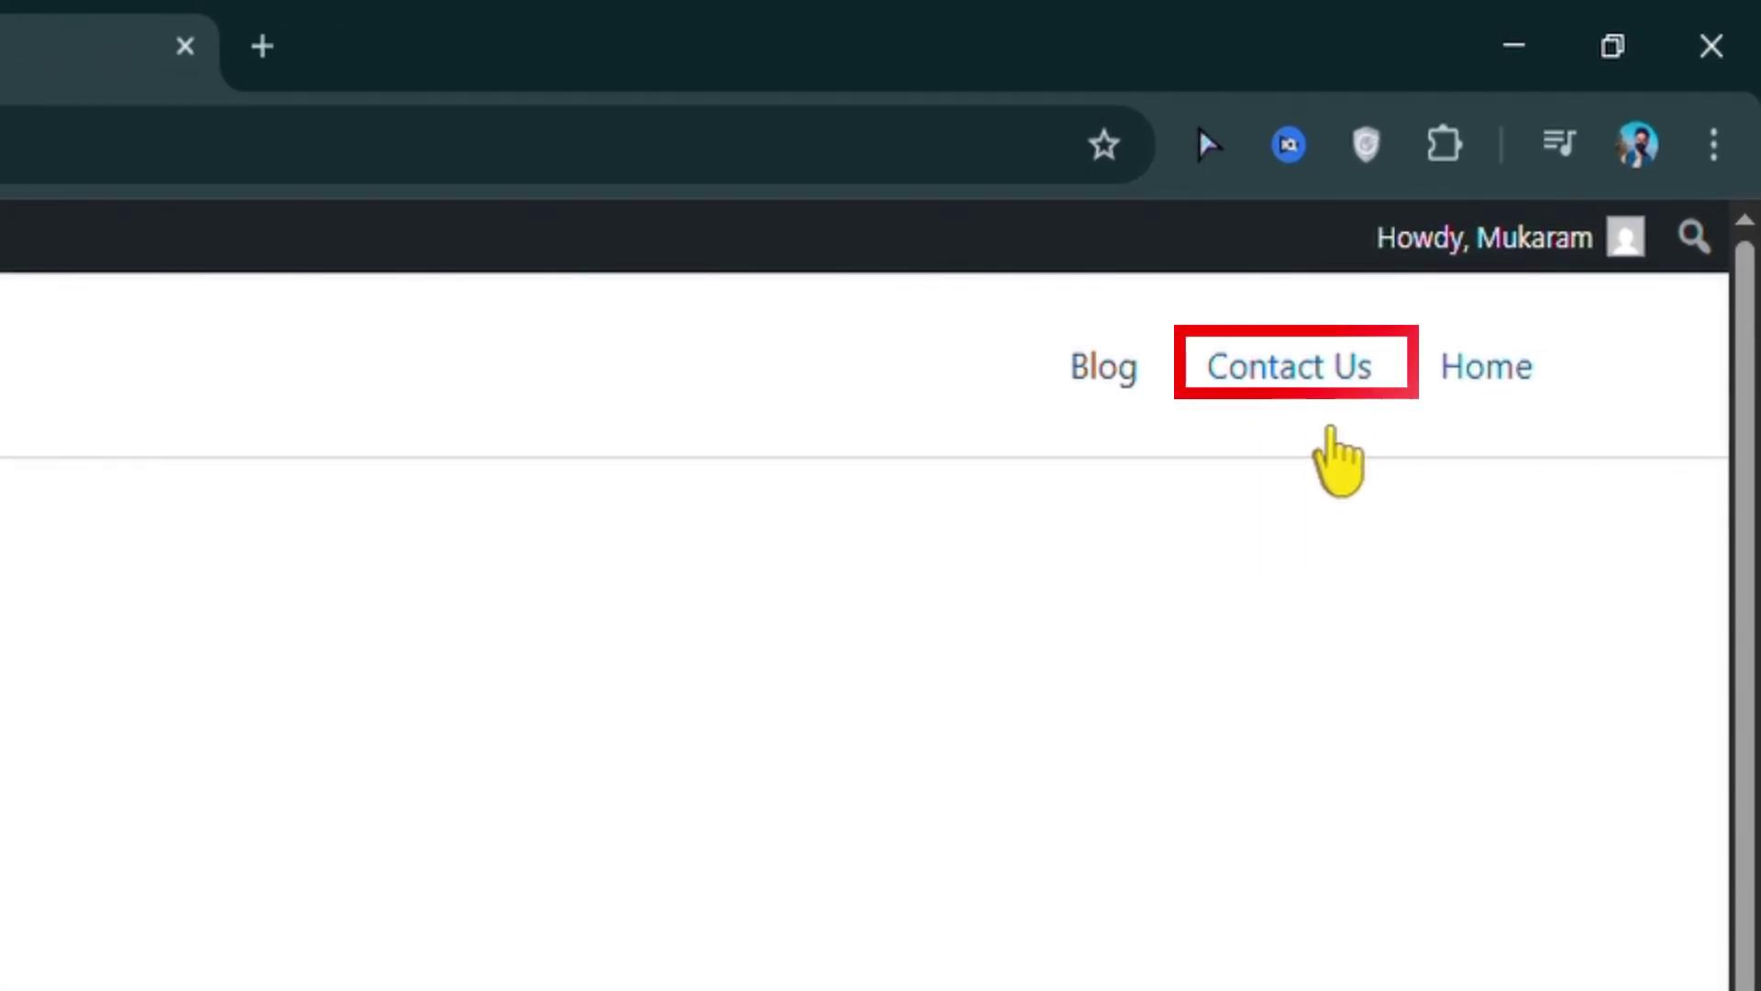
click(1325, 360)
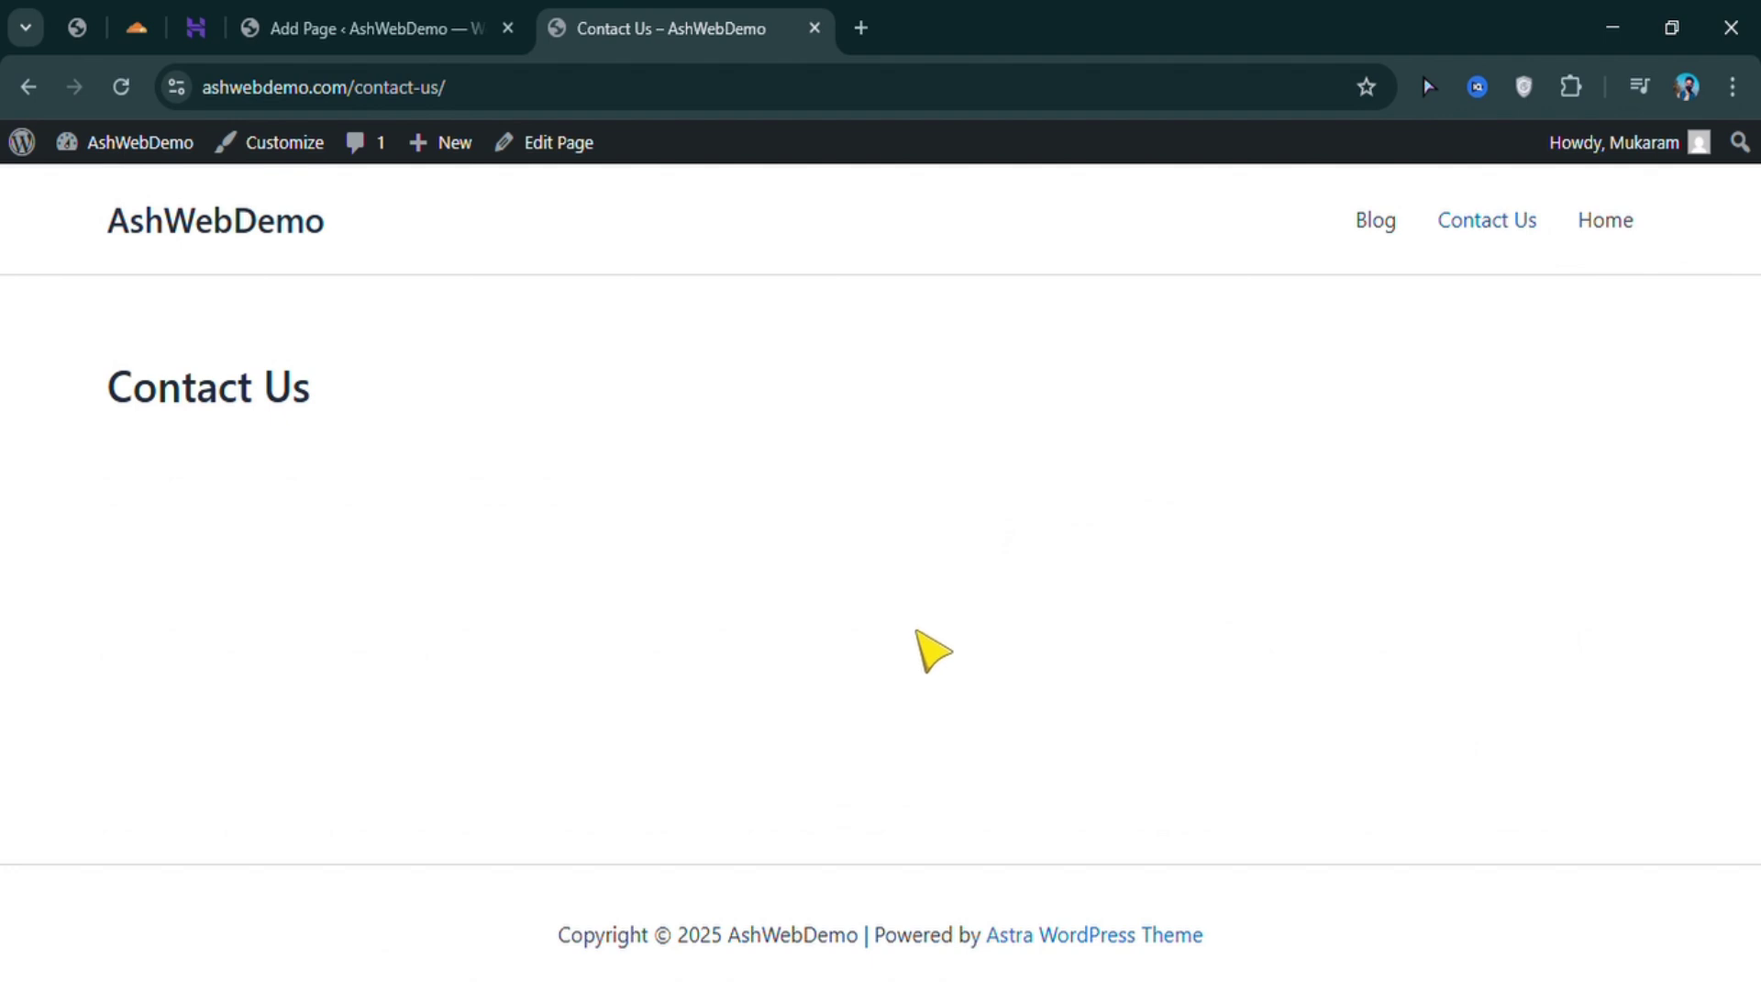
click(321, 28)
mouse_move(118, 566)
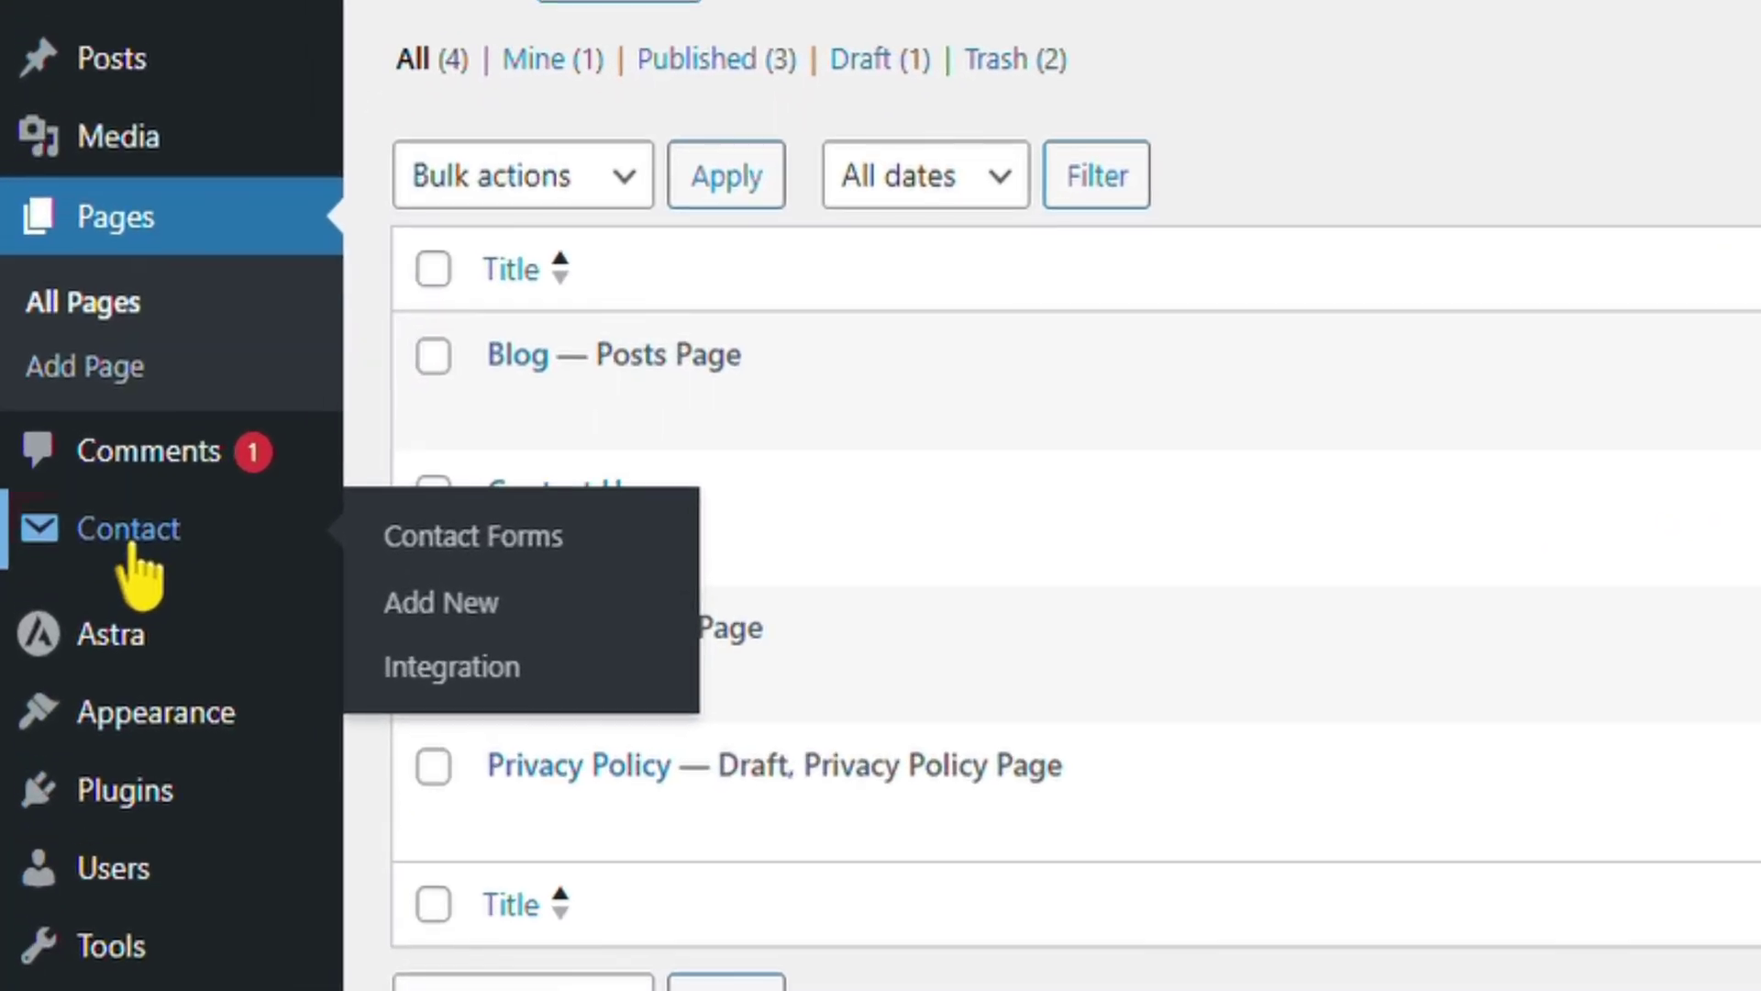
Open Contact > Contact Forms, add a new form, and review its default template fields
click(131, 546)
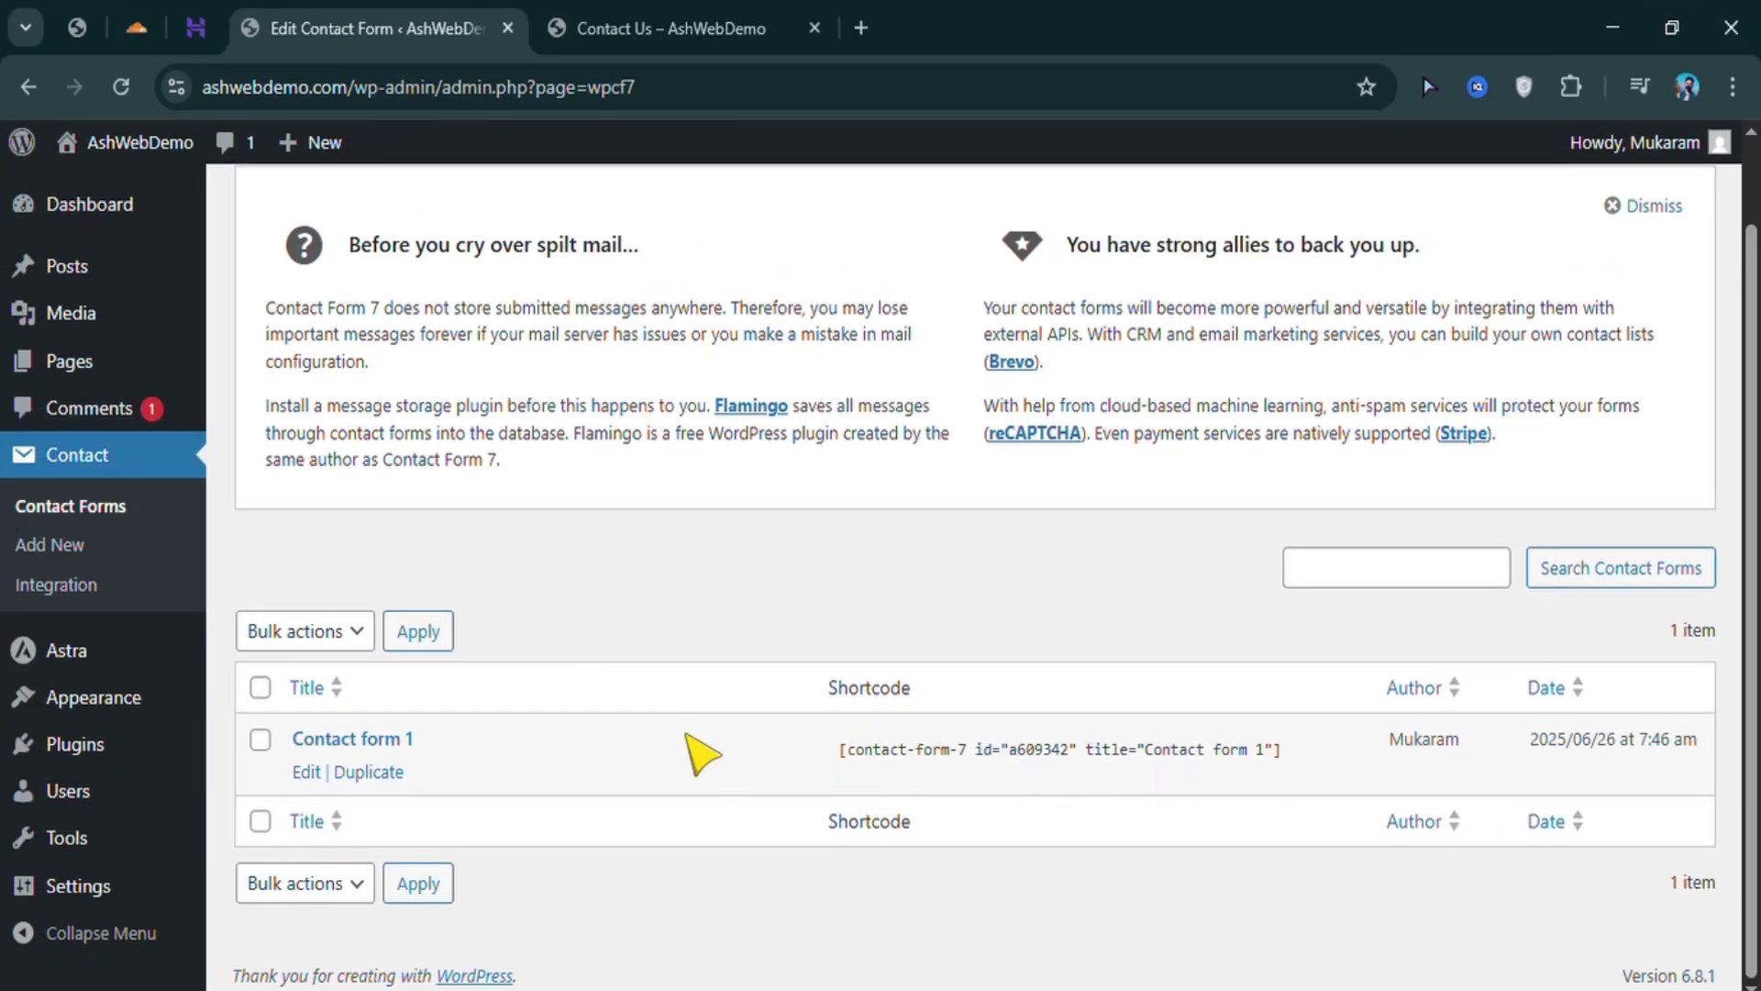
scroll(512, 595, up, 1)
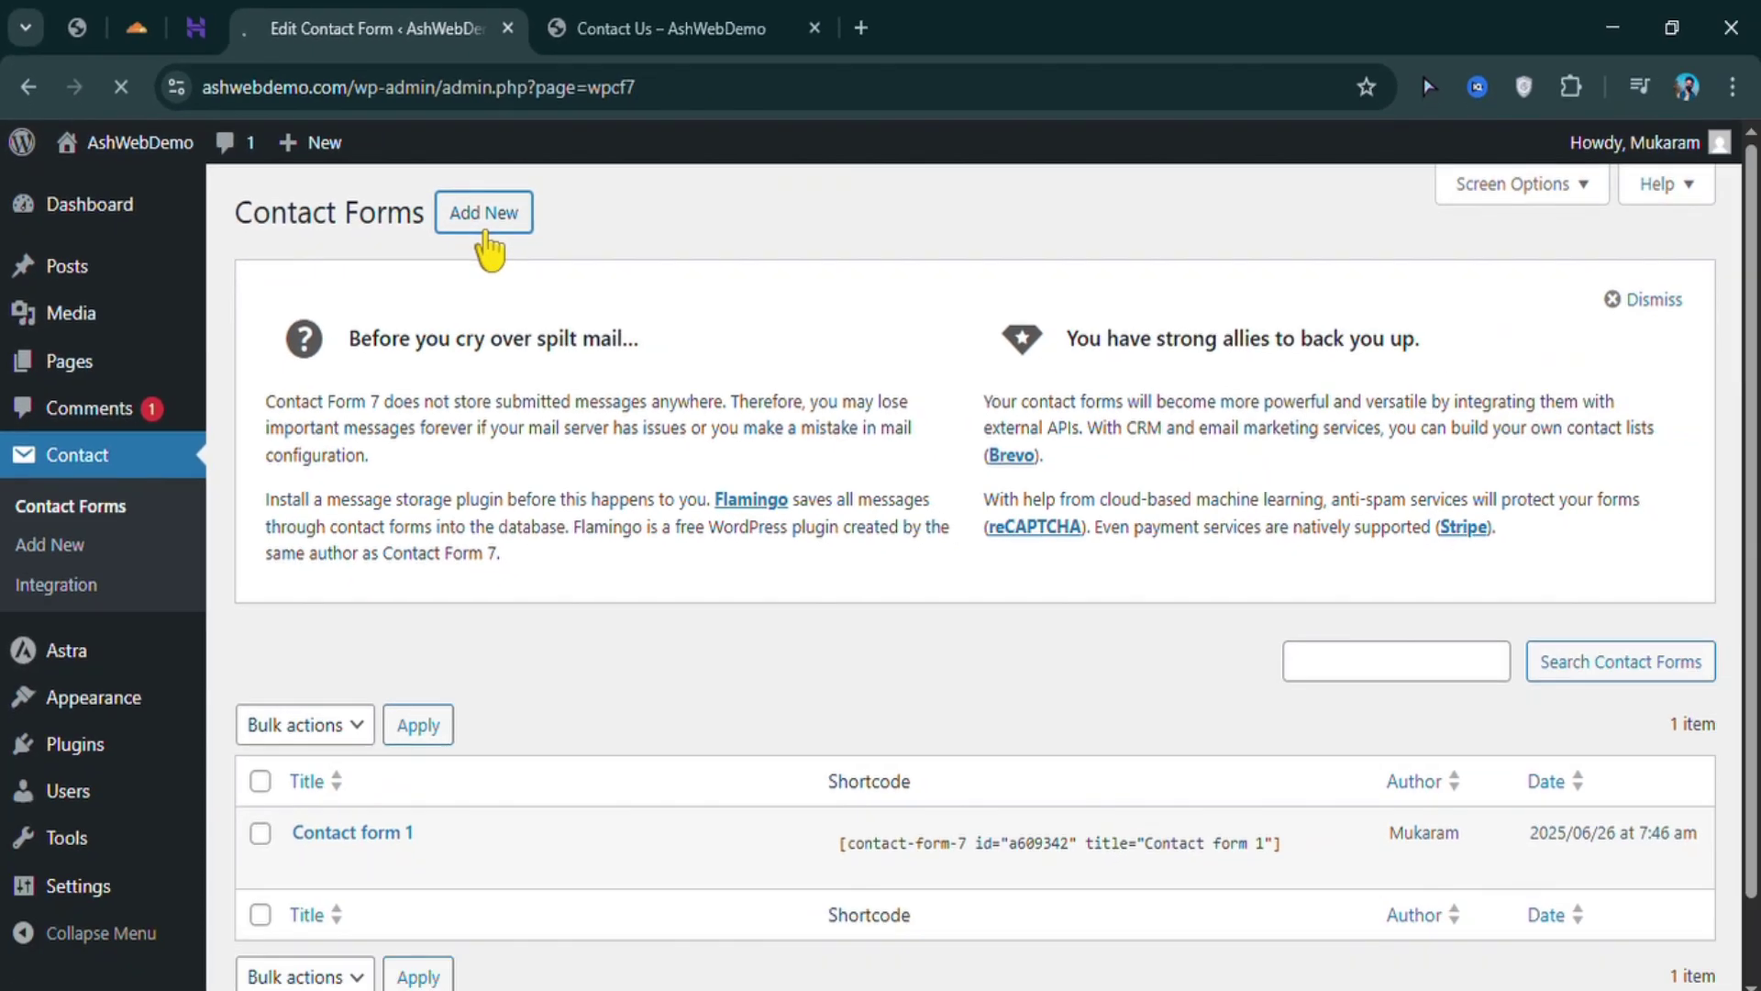
scroll(505, 303, down, 3)
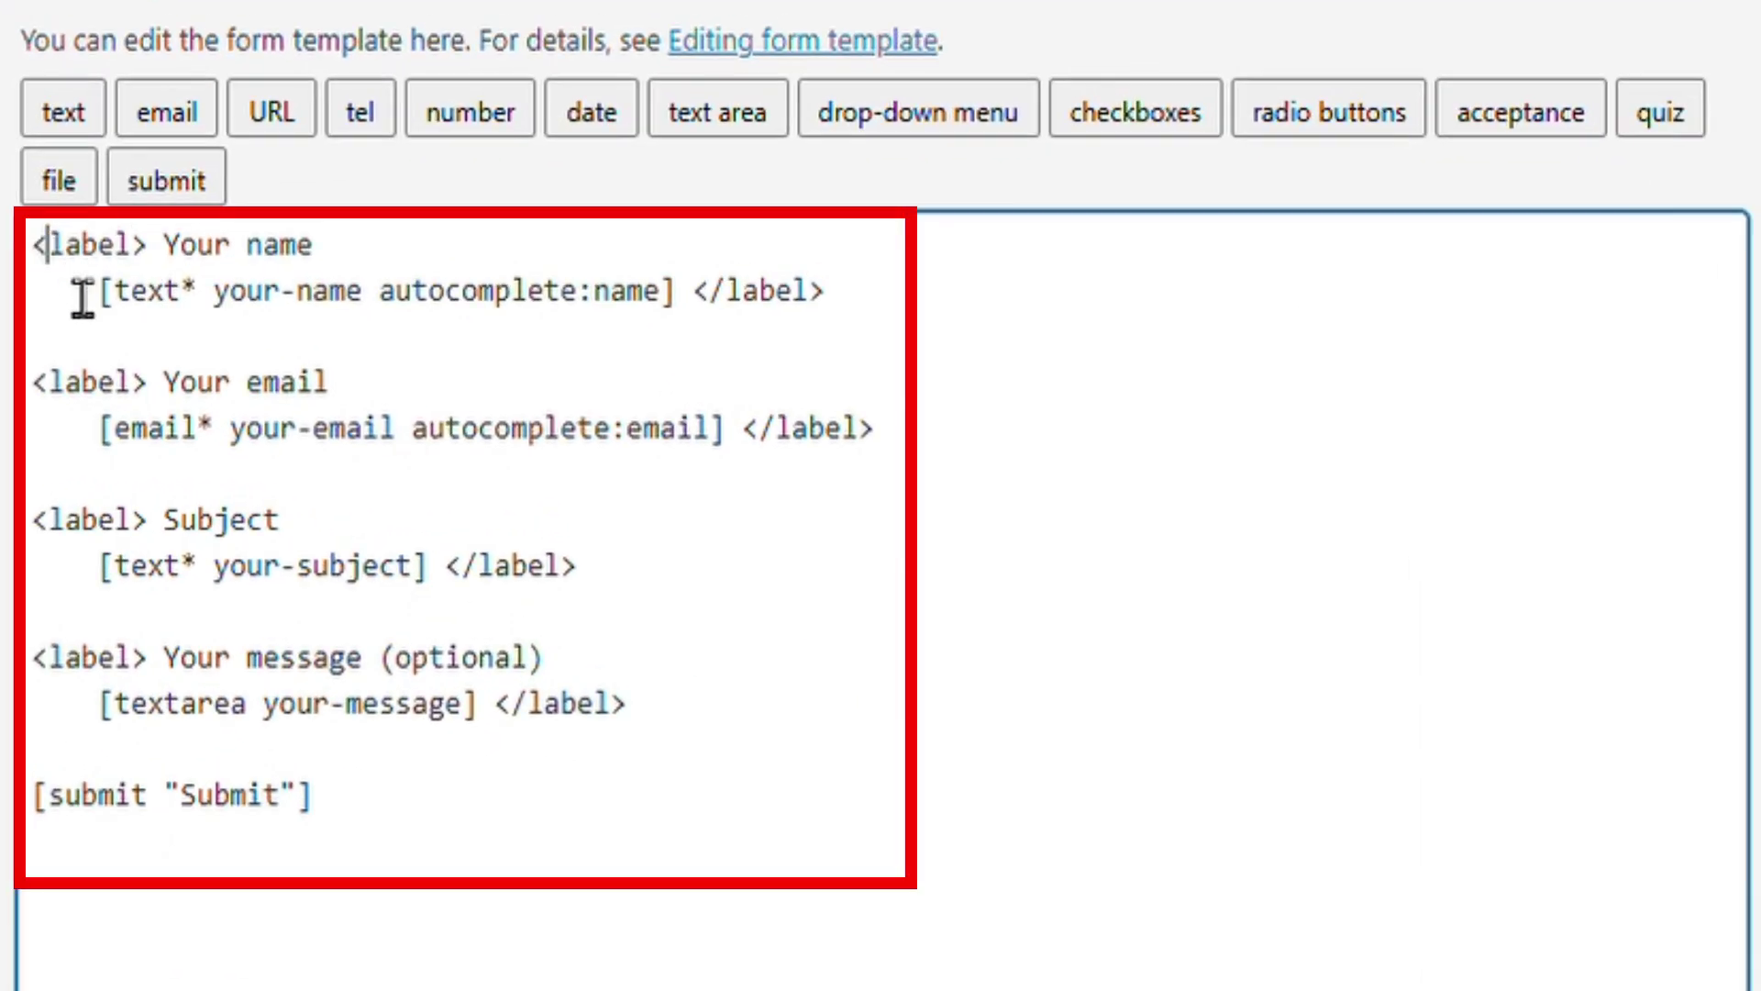
drag(275, 330, 464, 589)
drag(360, 679, 459, 858)
click(474, 866)
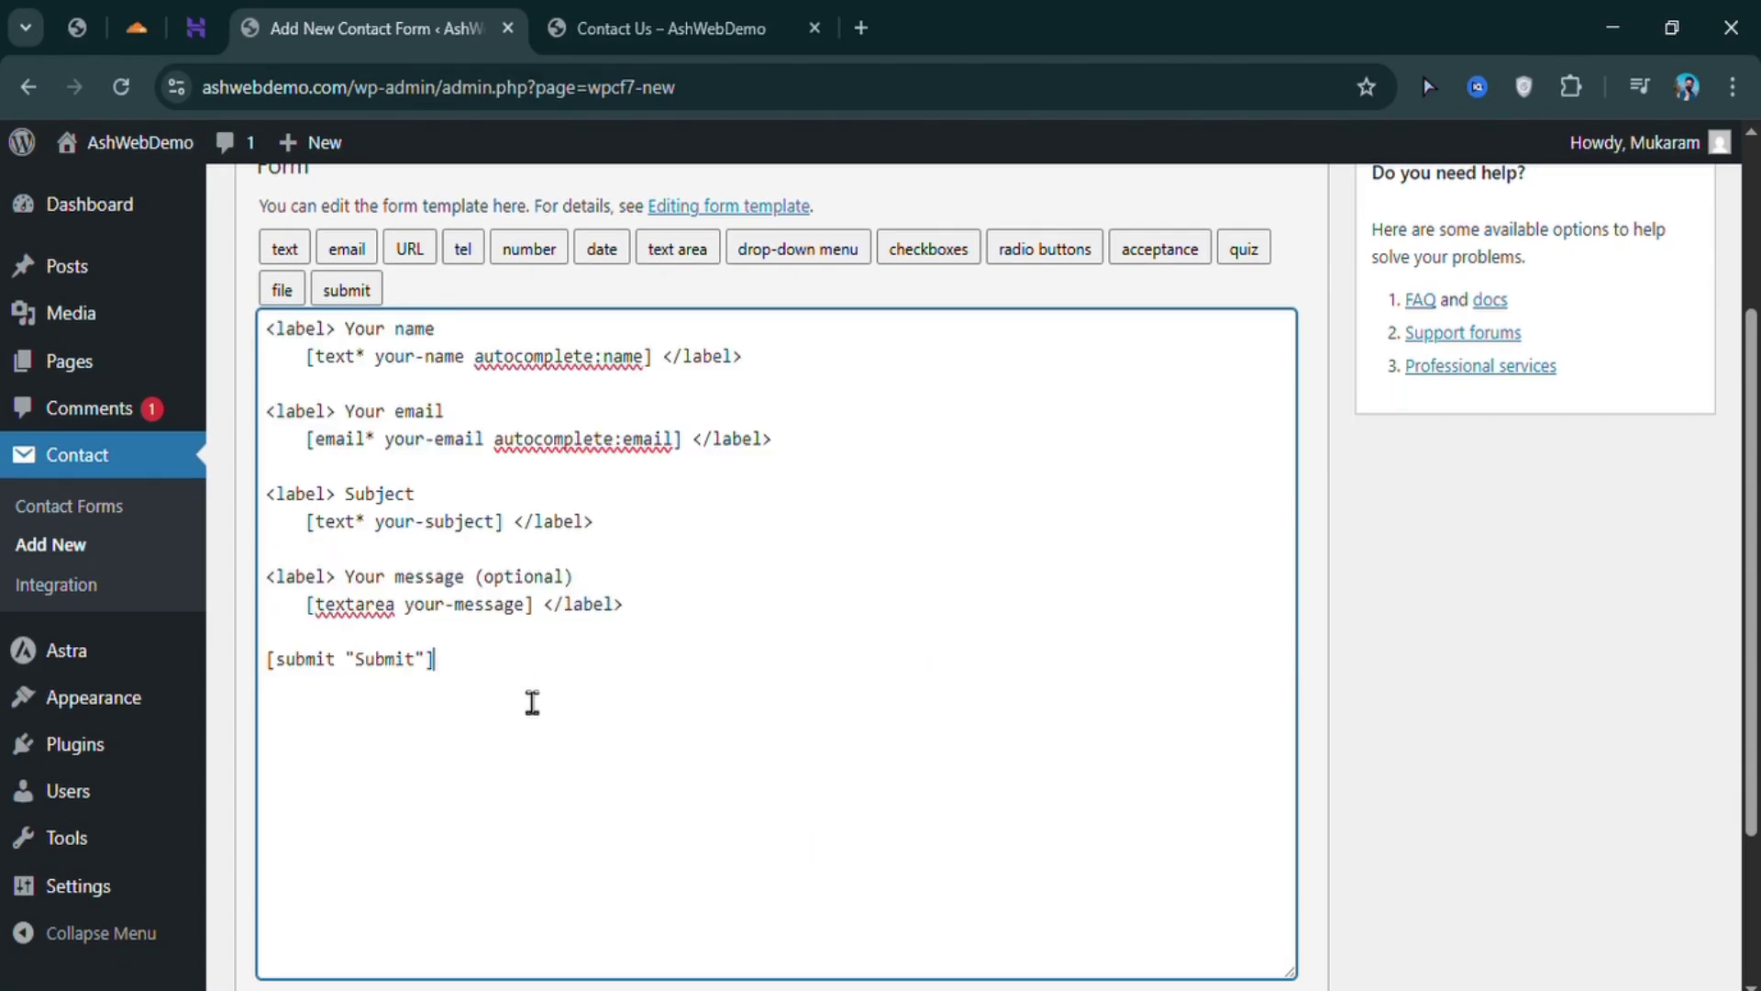
scroll(474, 866, up, 1)
scroll(532, 702, up, 2)
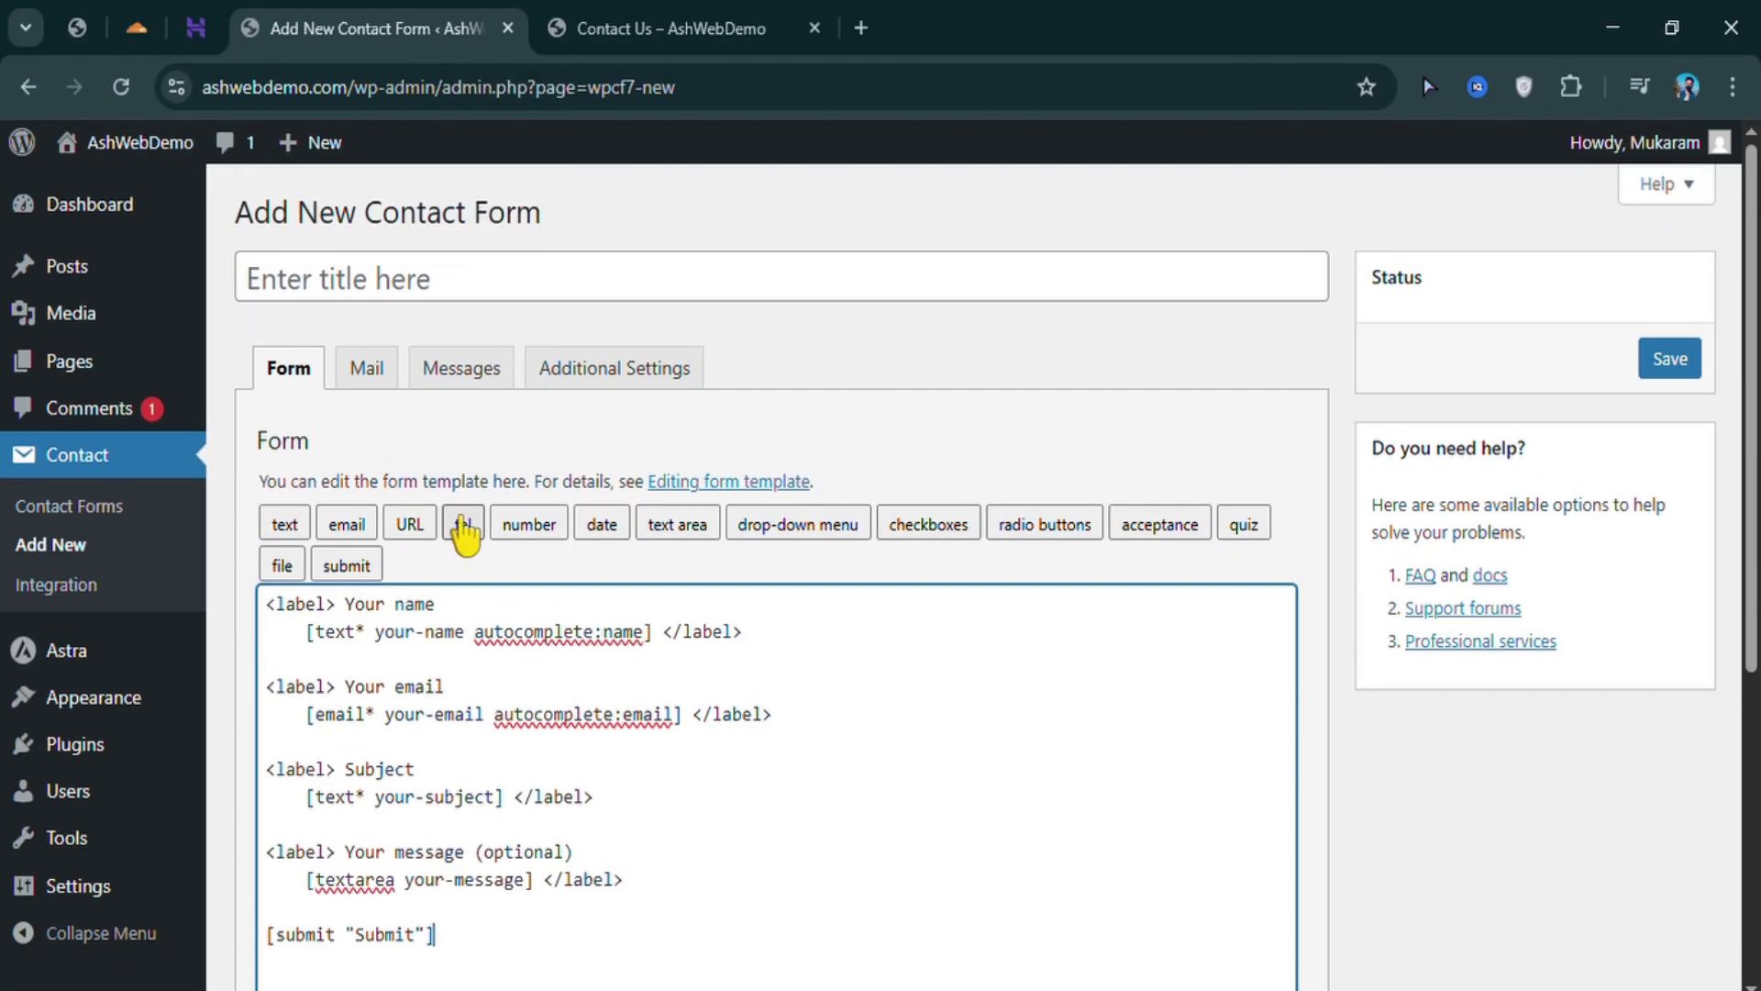
Title the new contact form 'contact'
click(368, 282)
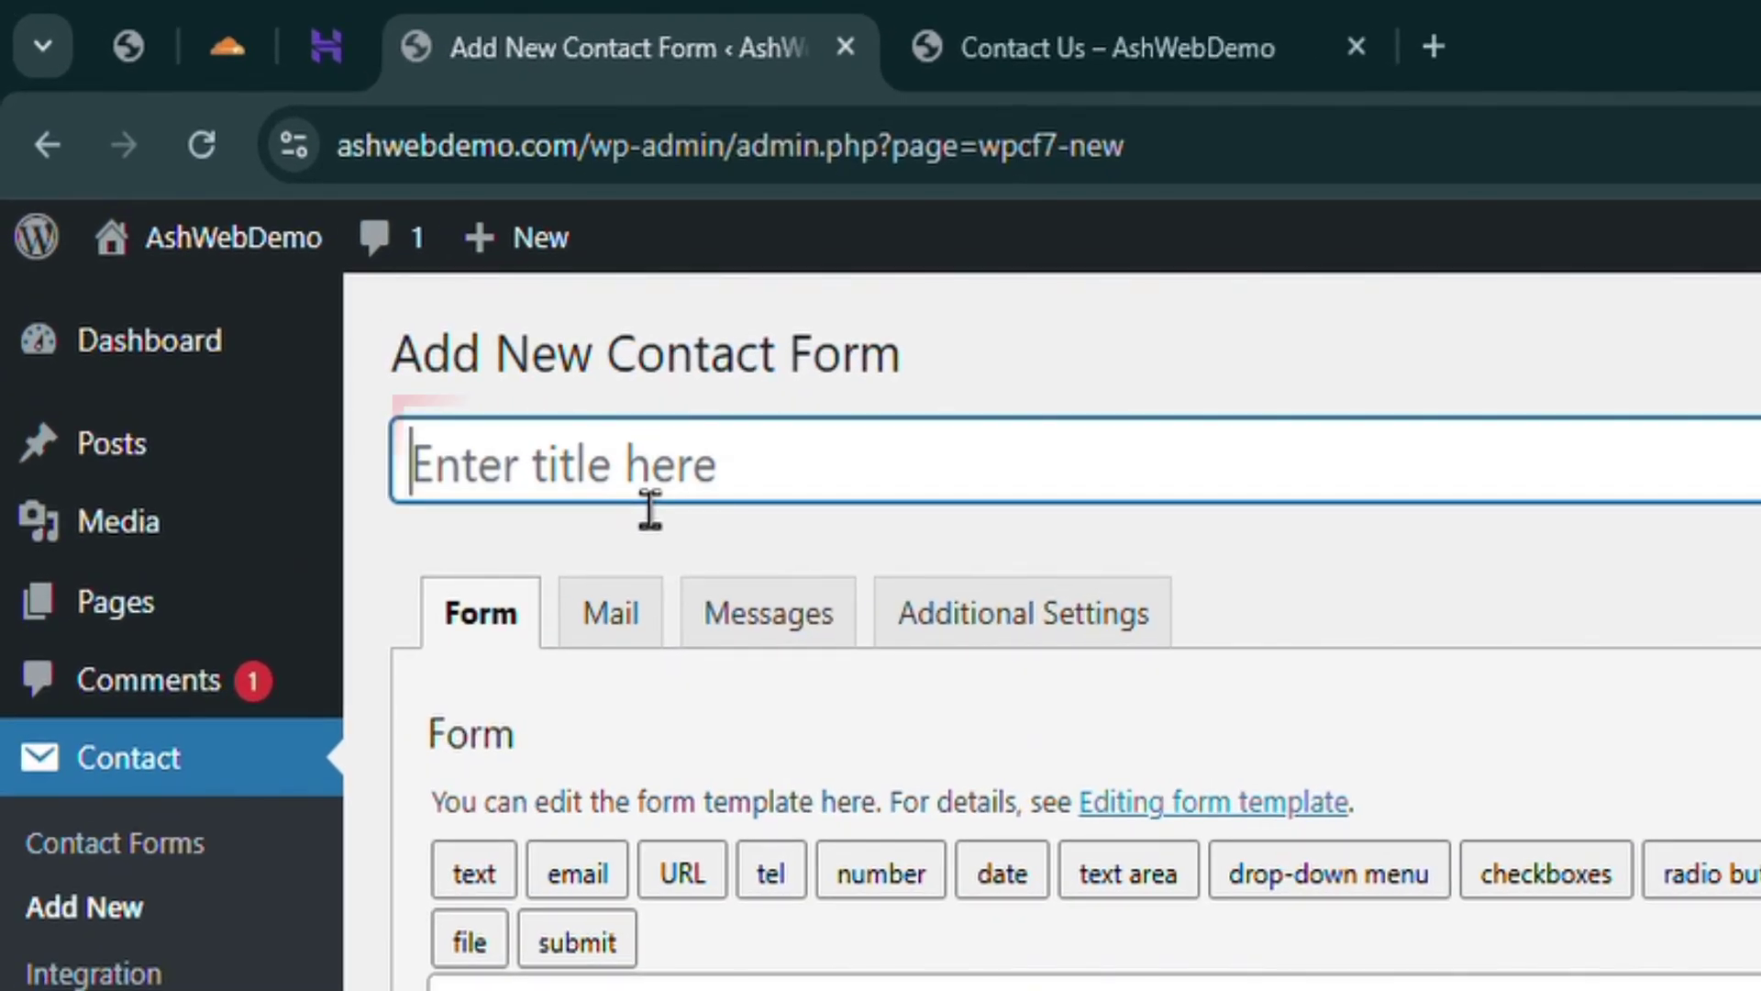
text(contact)
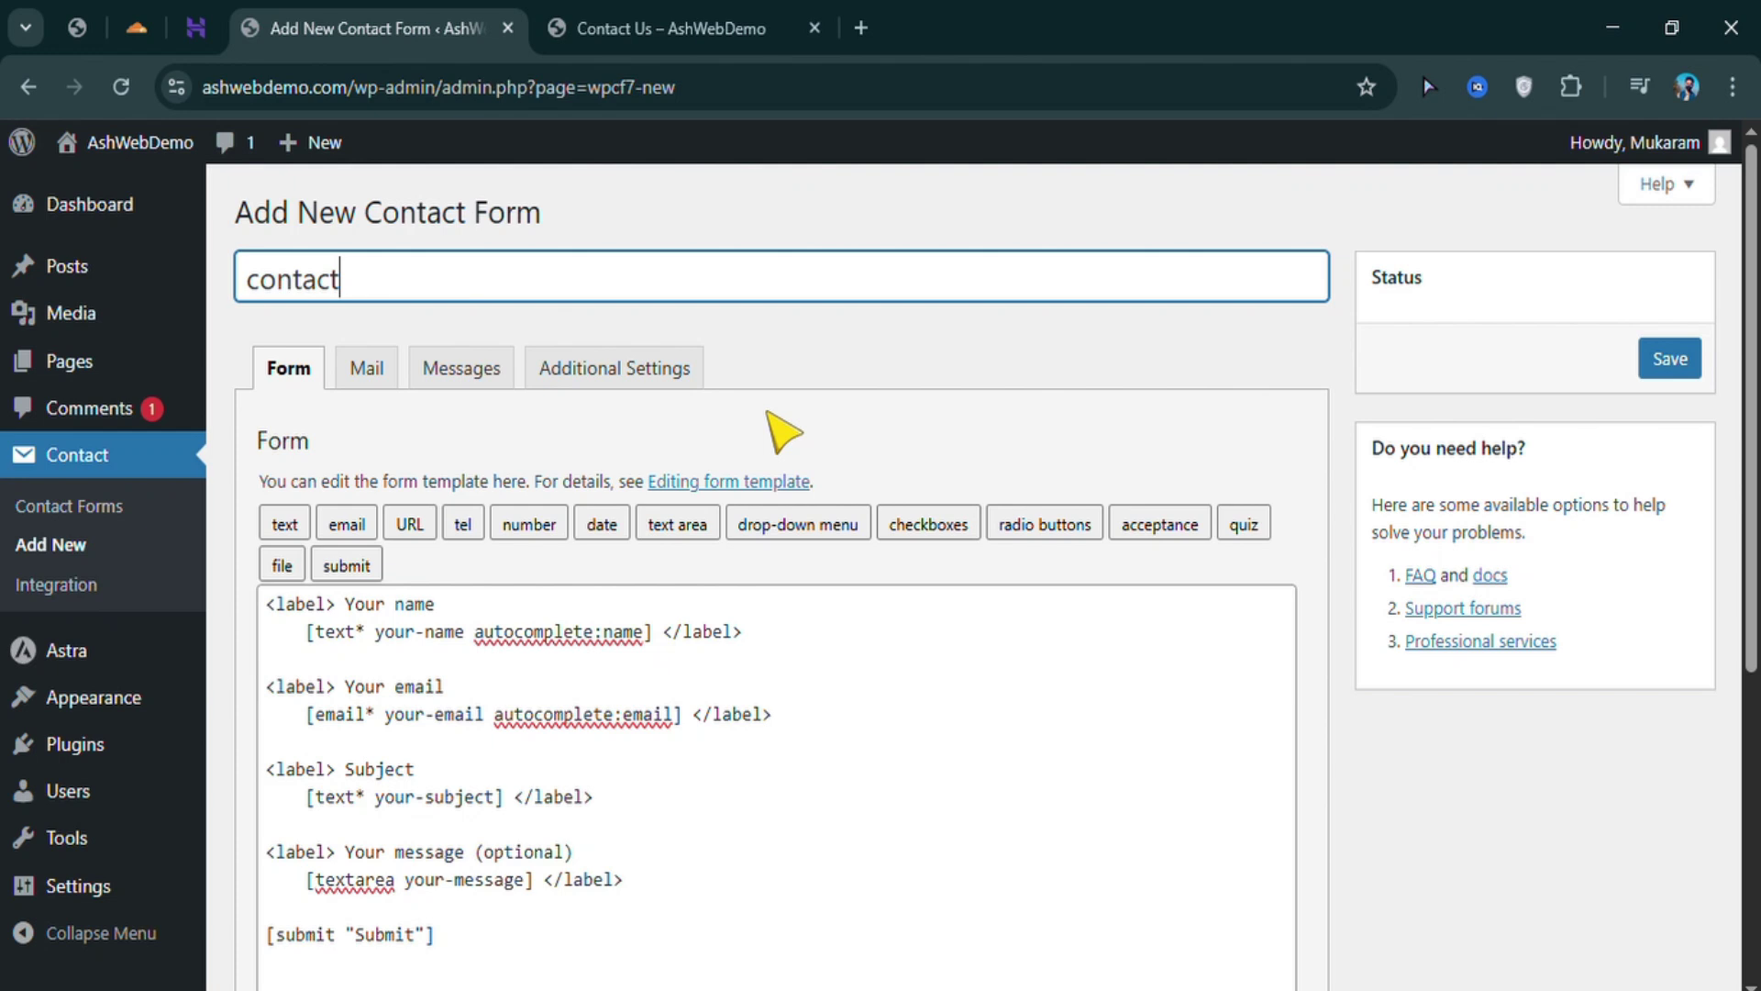
click(779, 432)
Copy the two-line 'Your name' field block and paste it on a new line below
scroll(609, 571, down, 3)
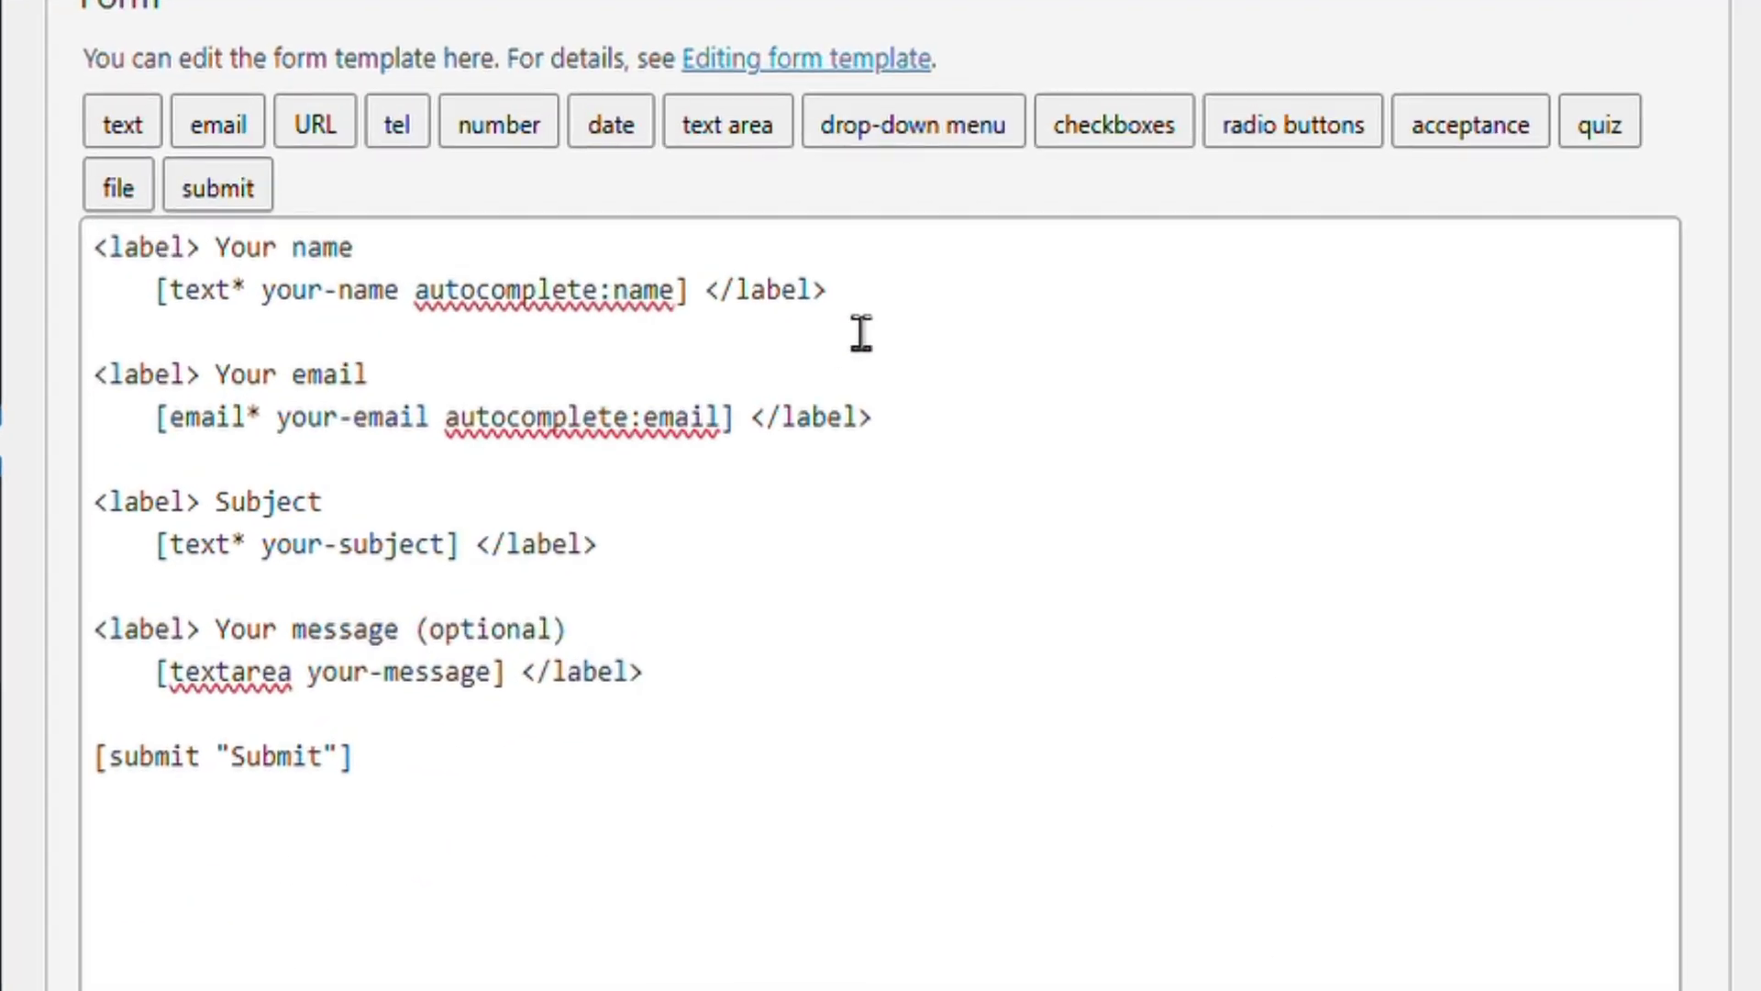
drag(772, 369, 449, 348)
drag(353, 290, 9, 240)
key(ctrl+c)
click(870, 292)
key(Return)
key(Return)
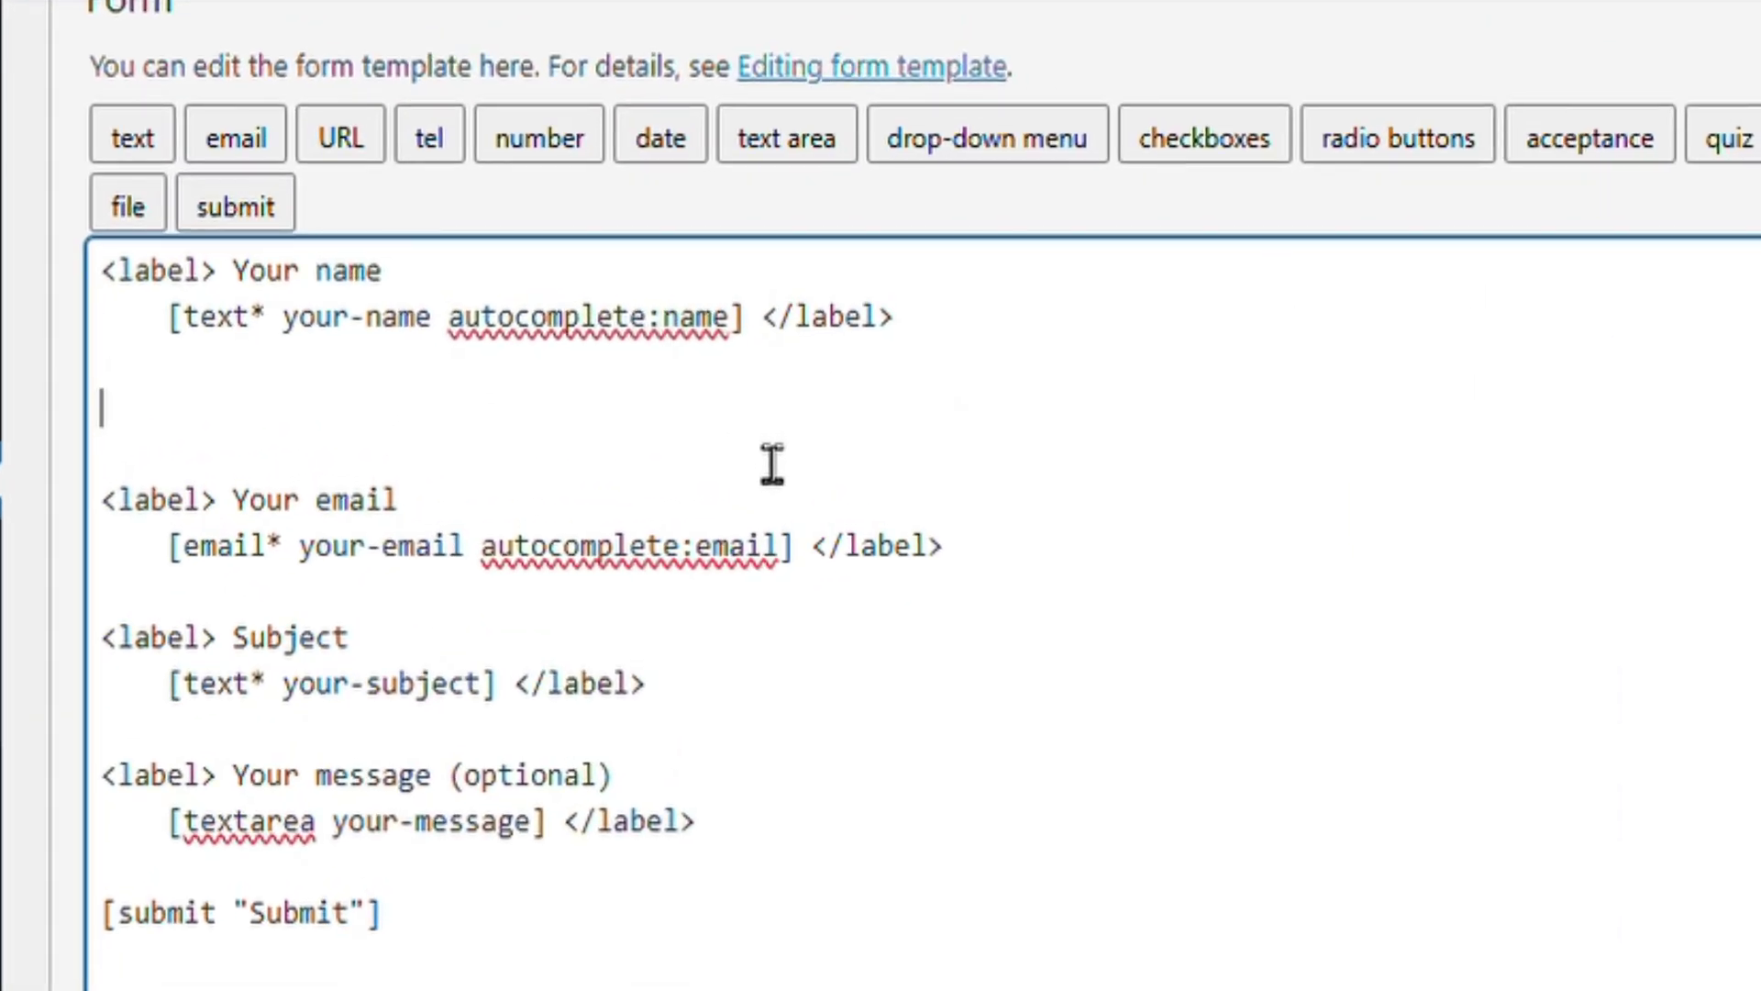
key(ctrl+v)
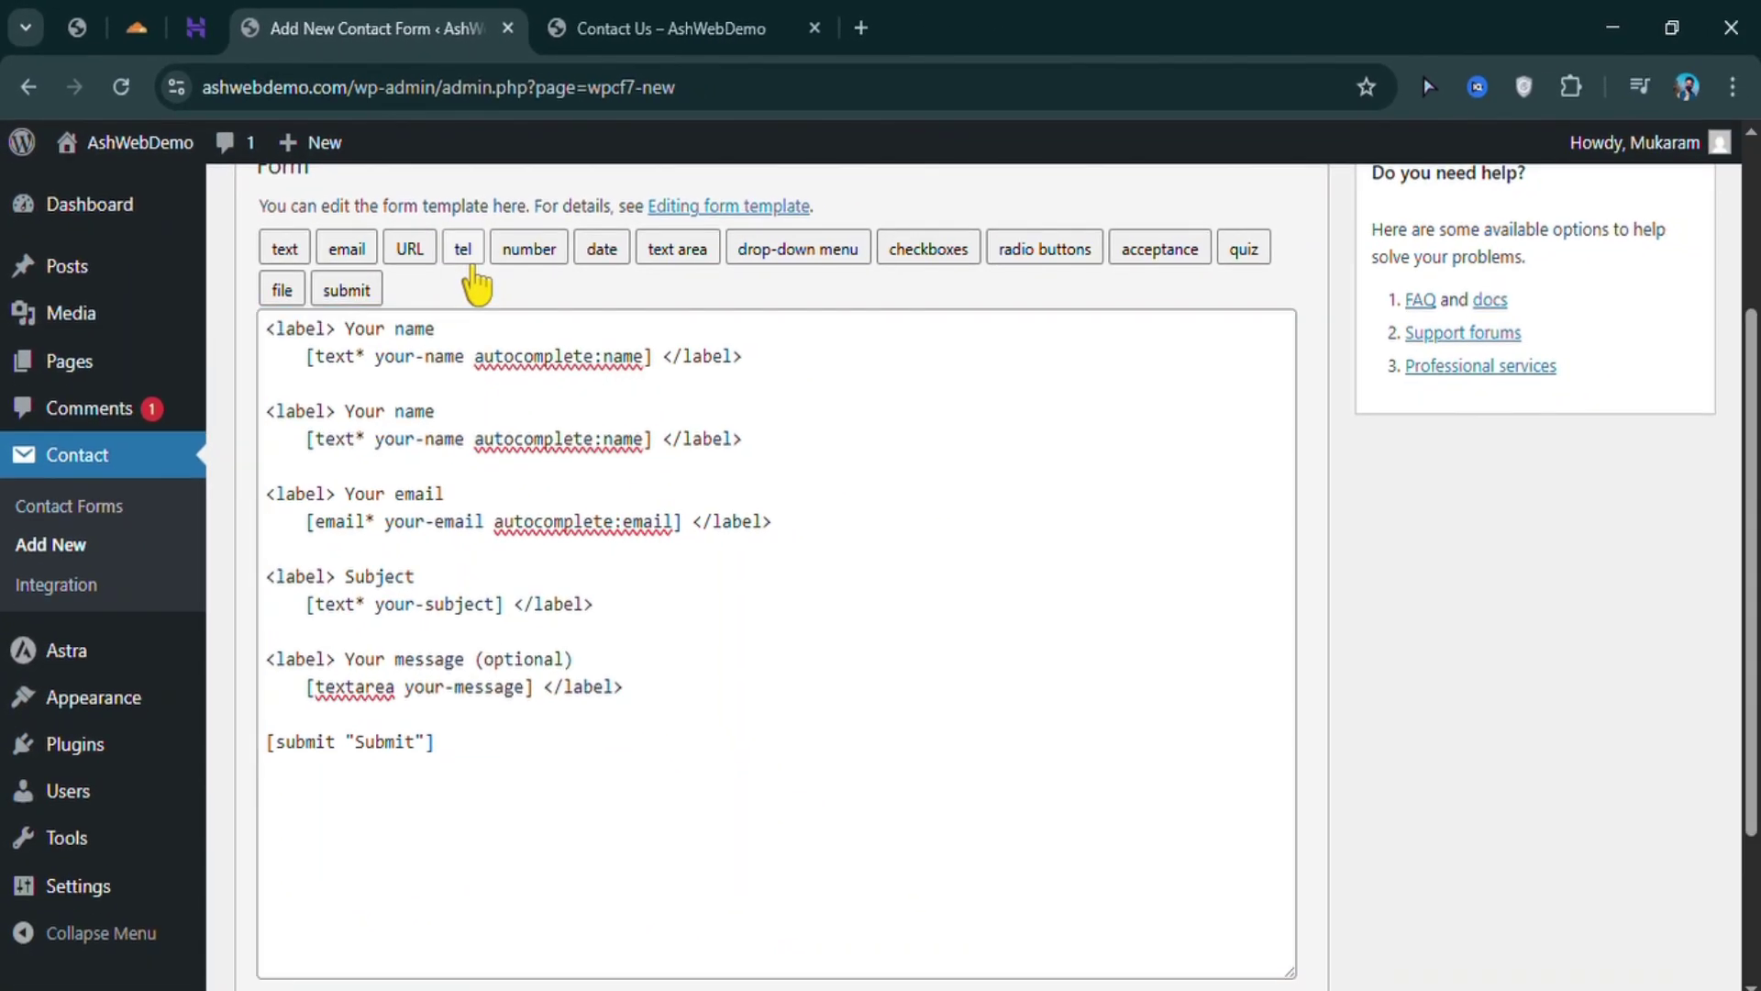
click(473, 263)
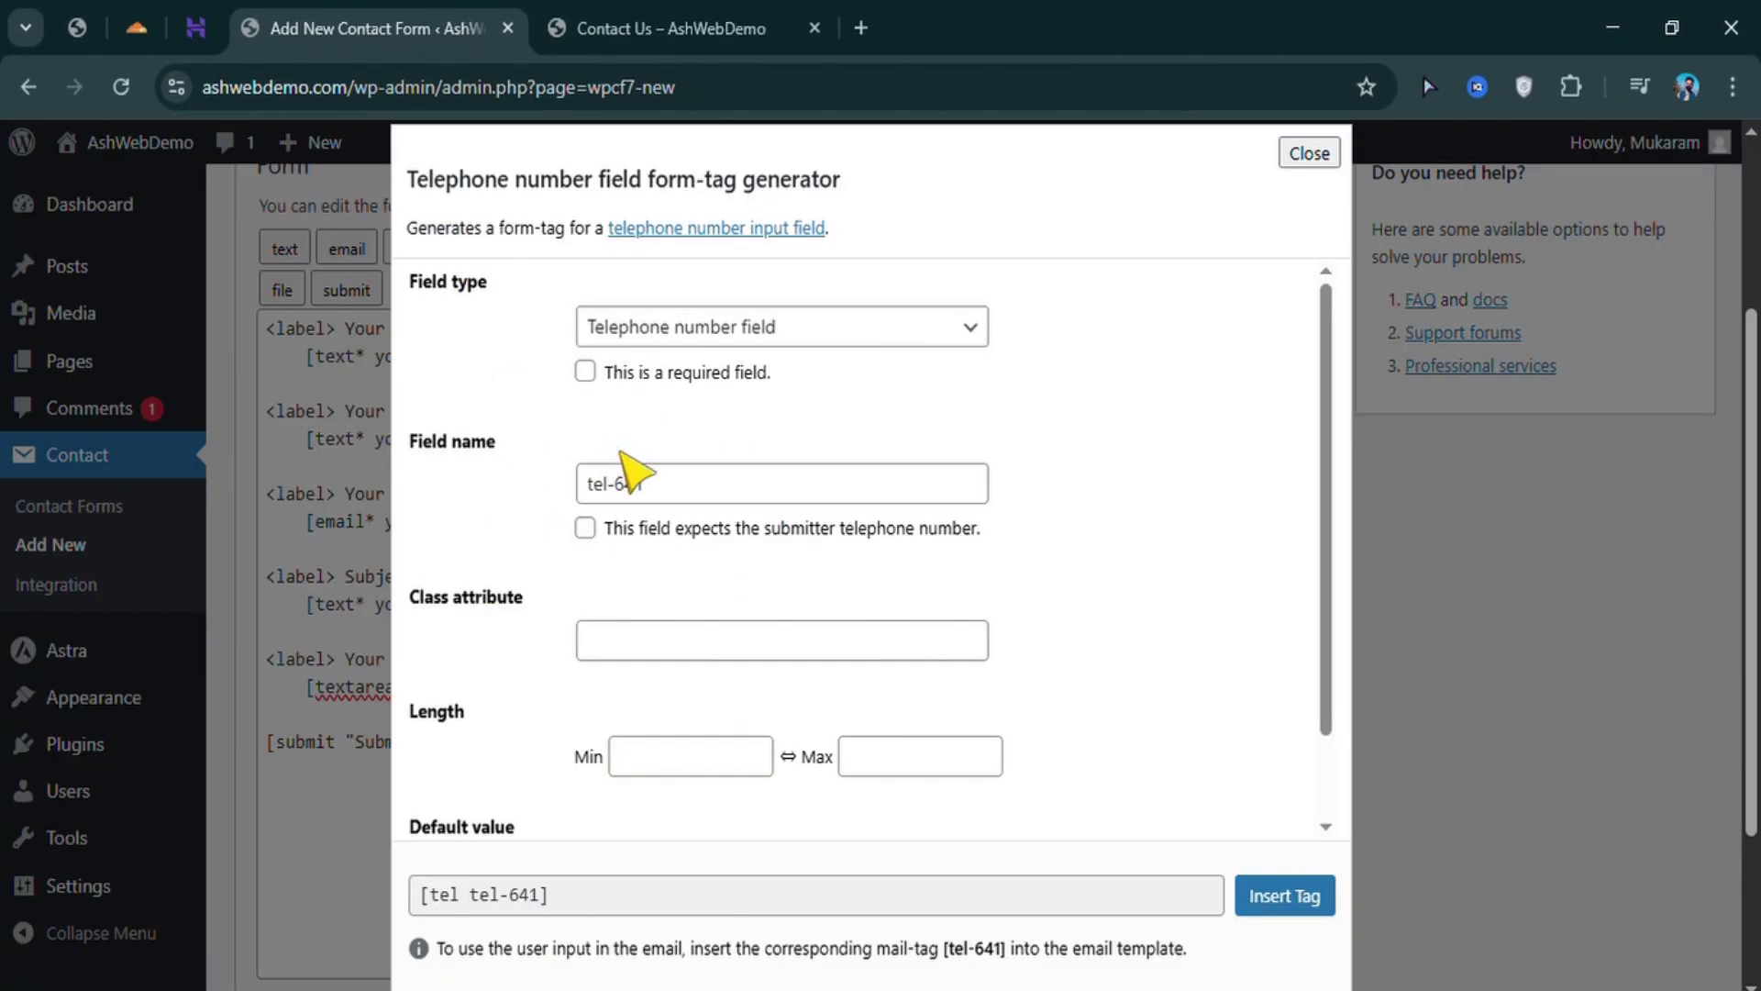
click(691, 504)
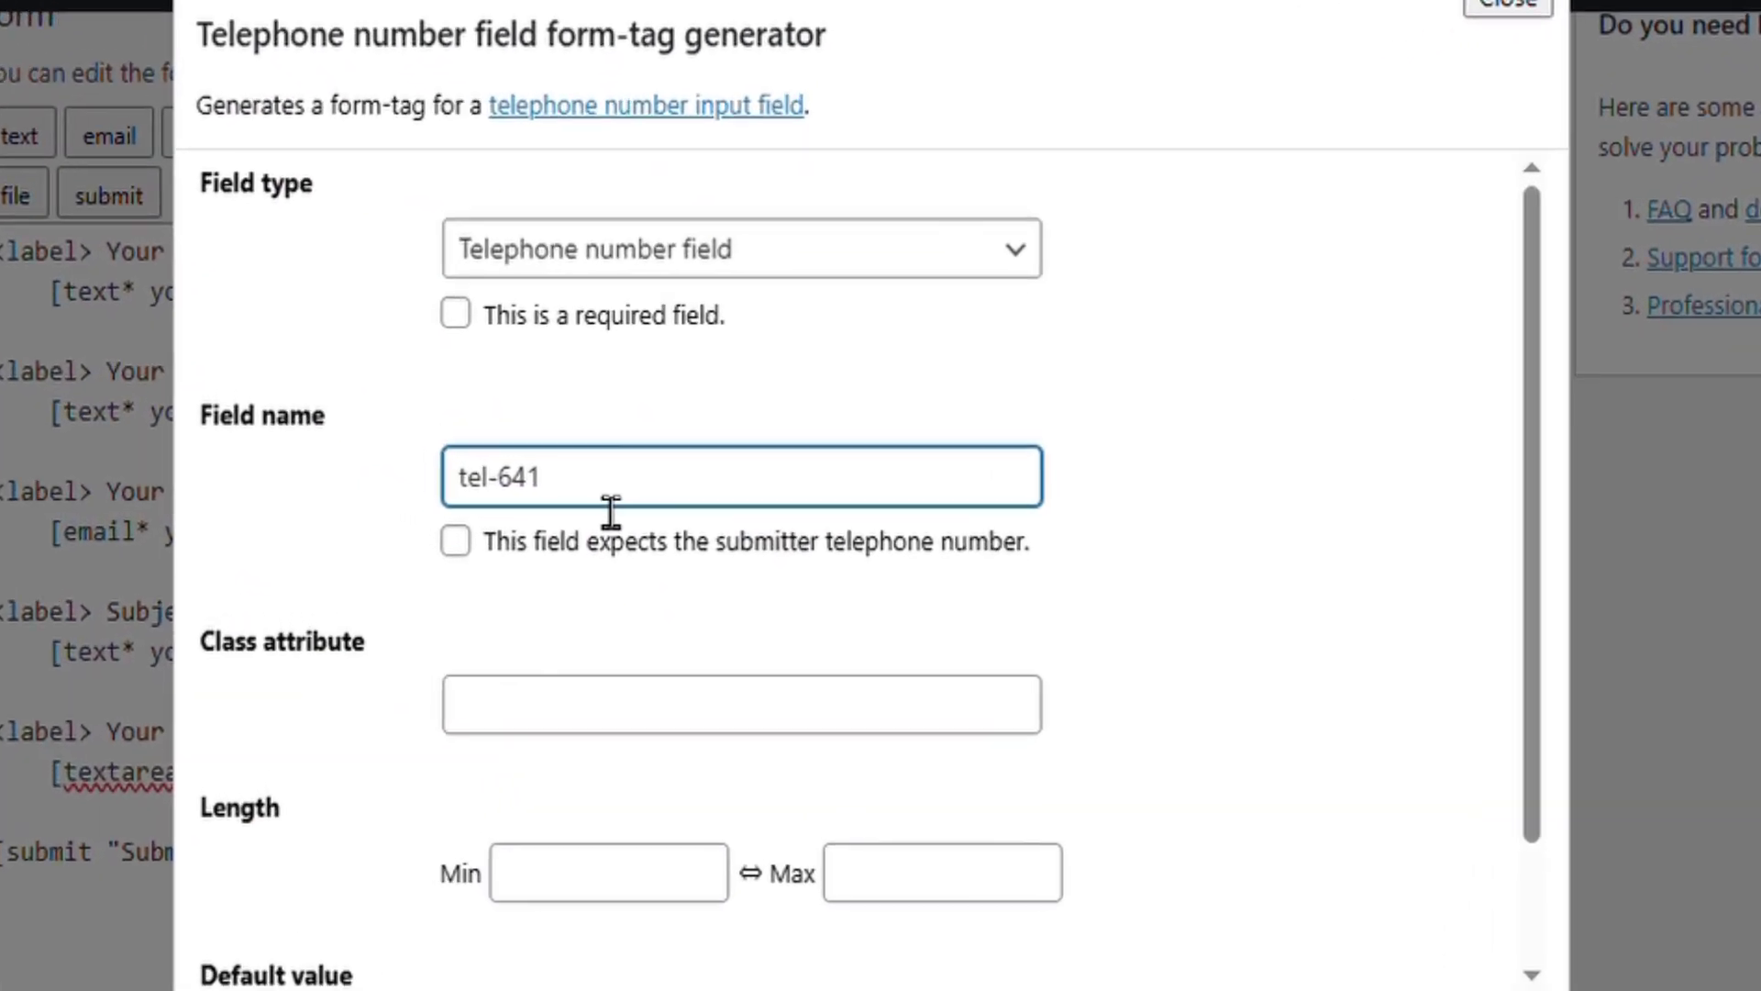
text(phone)
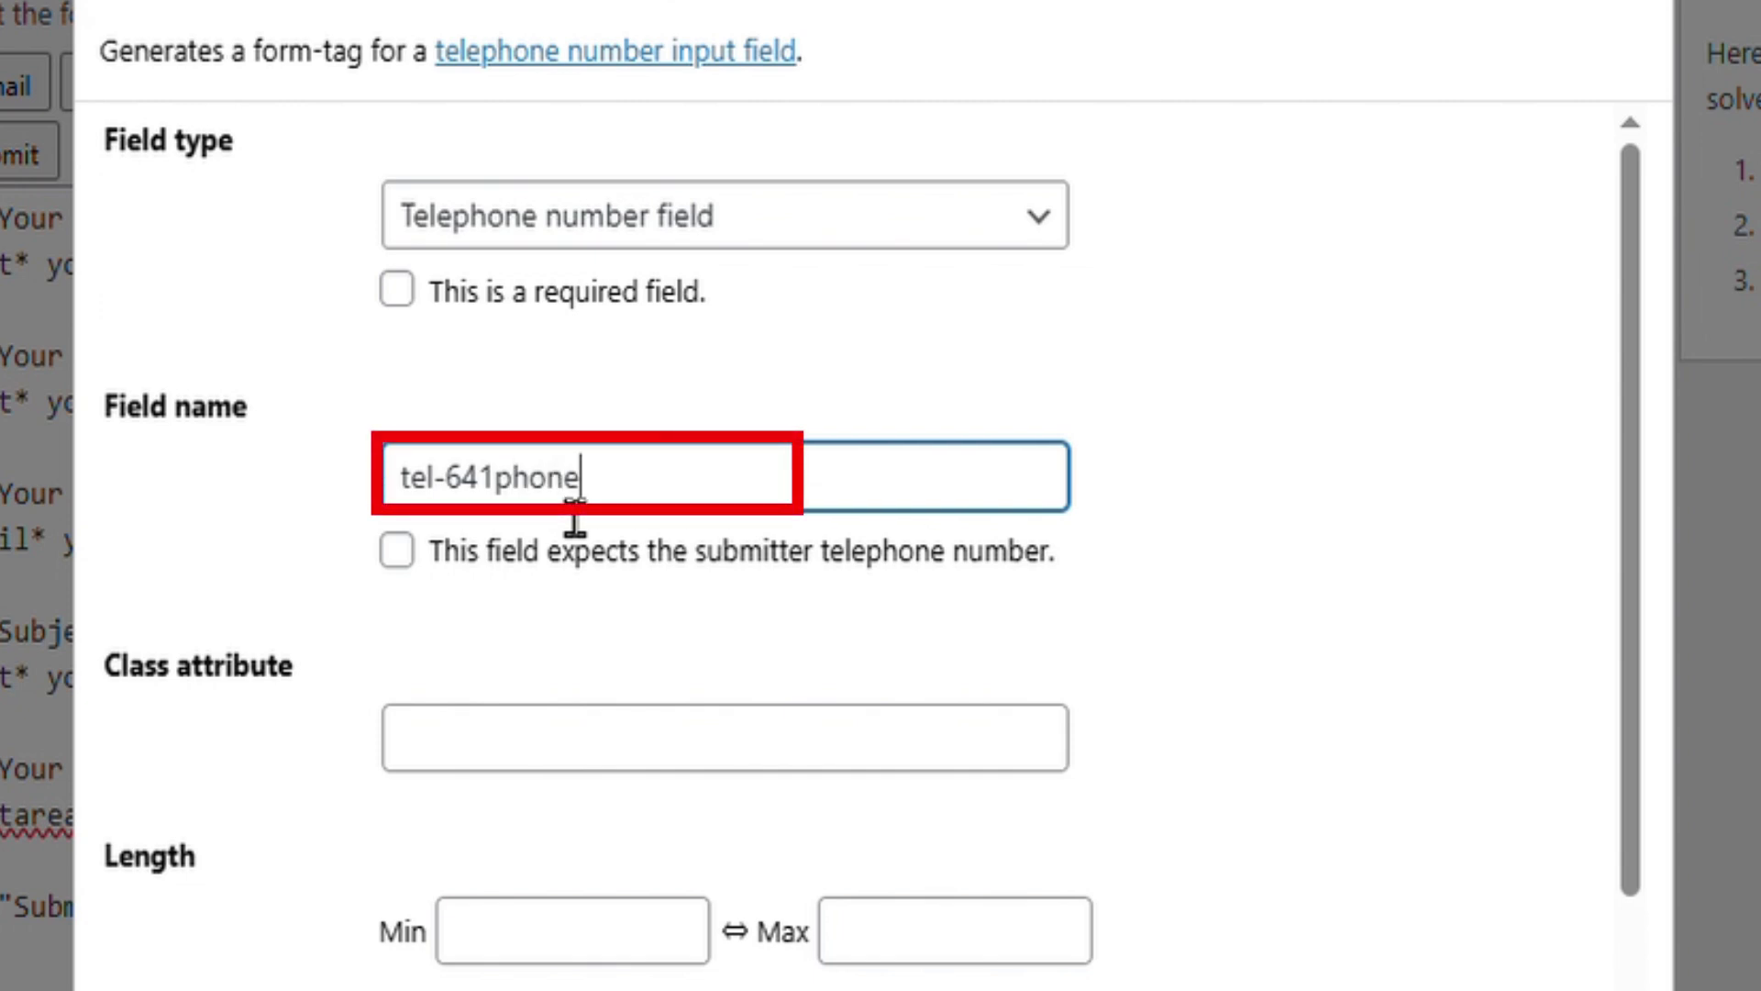
text(-number)
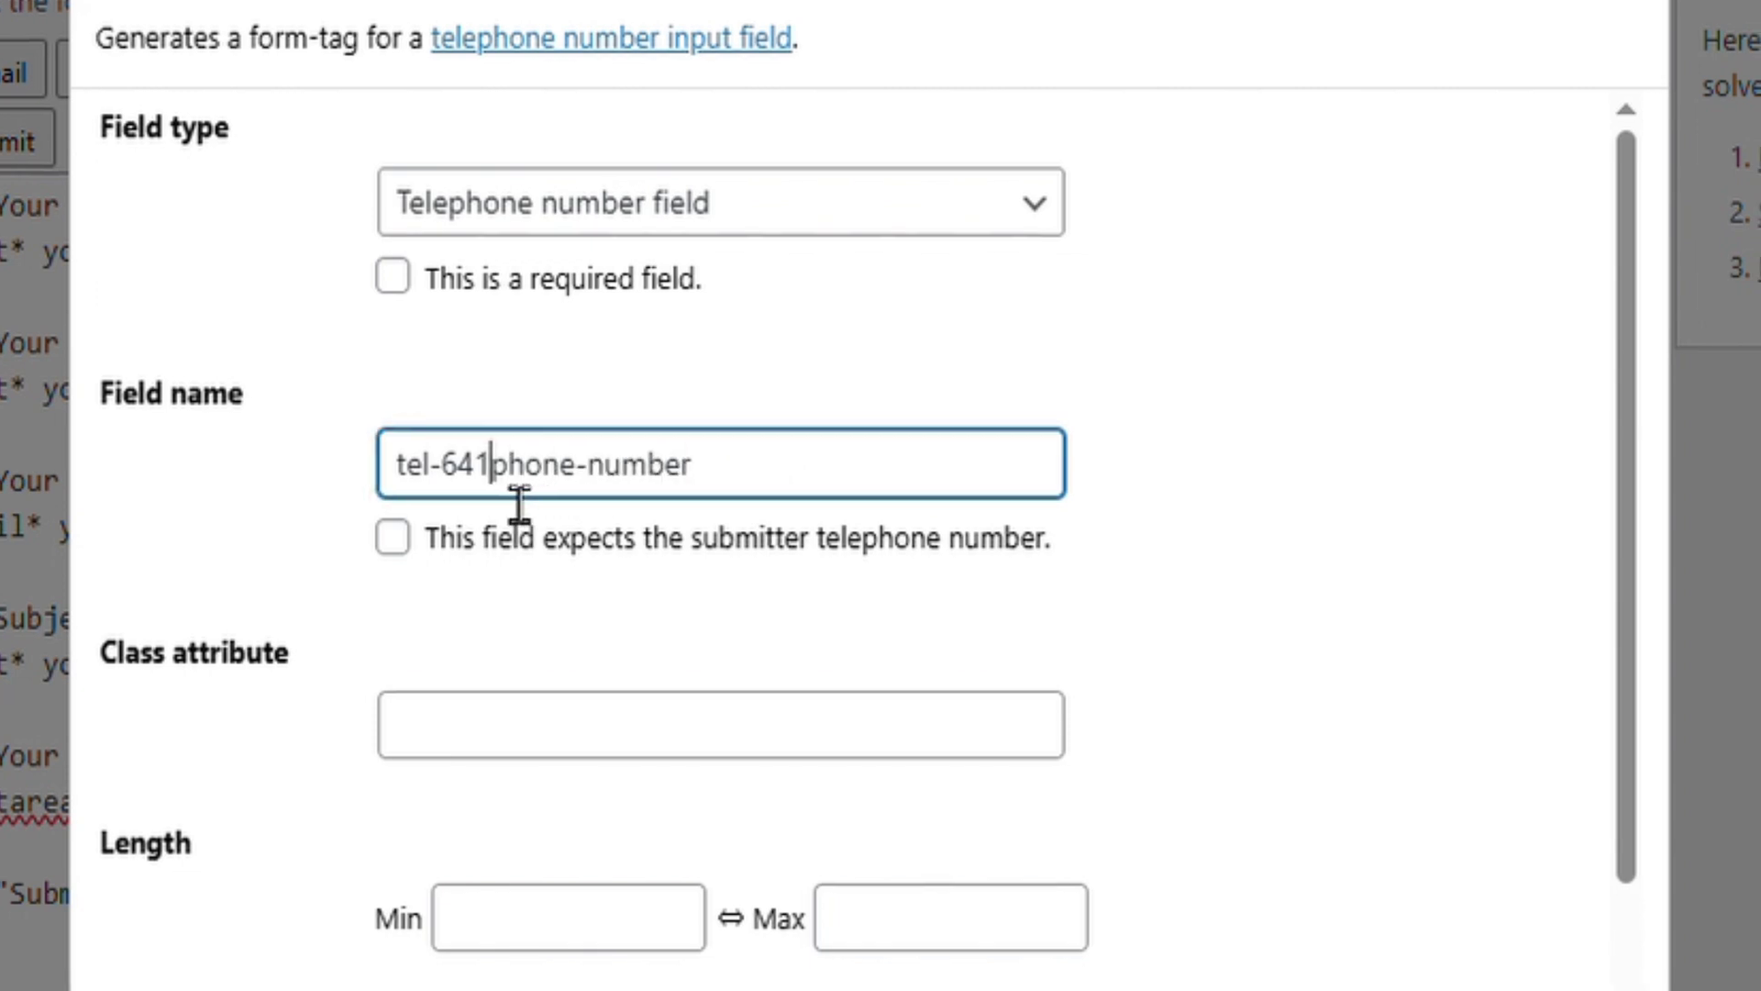
drag(495, 500, 421, 510)
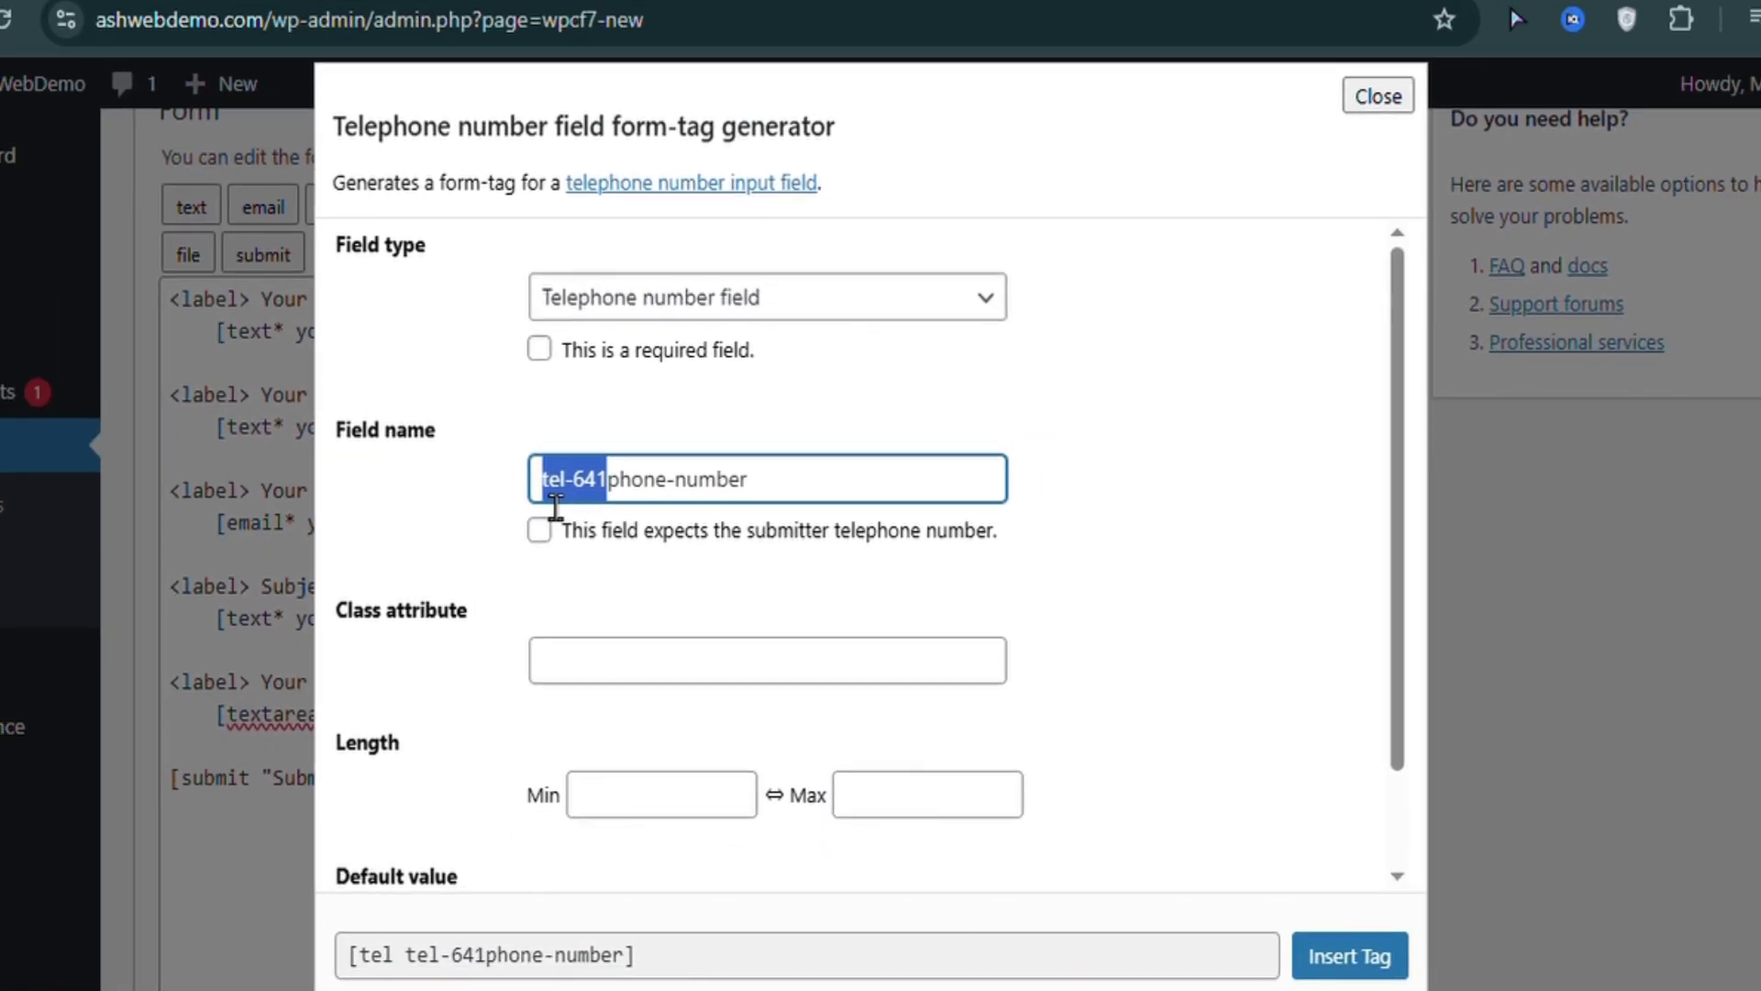
key(BackSpace)
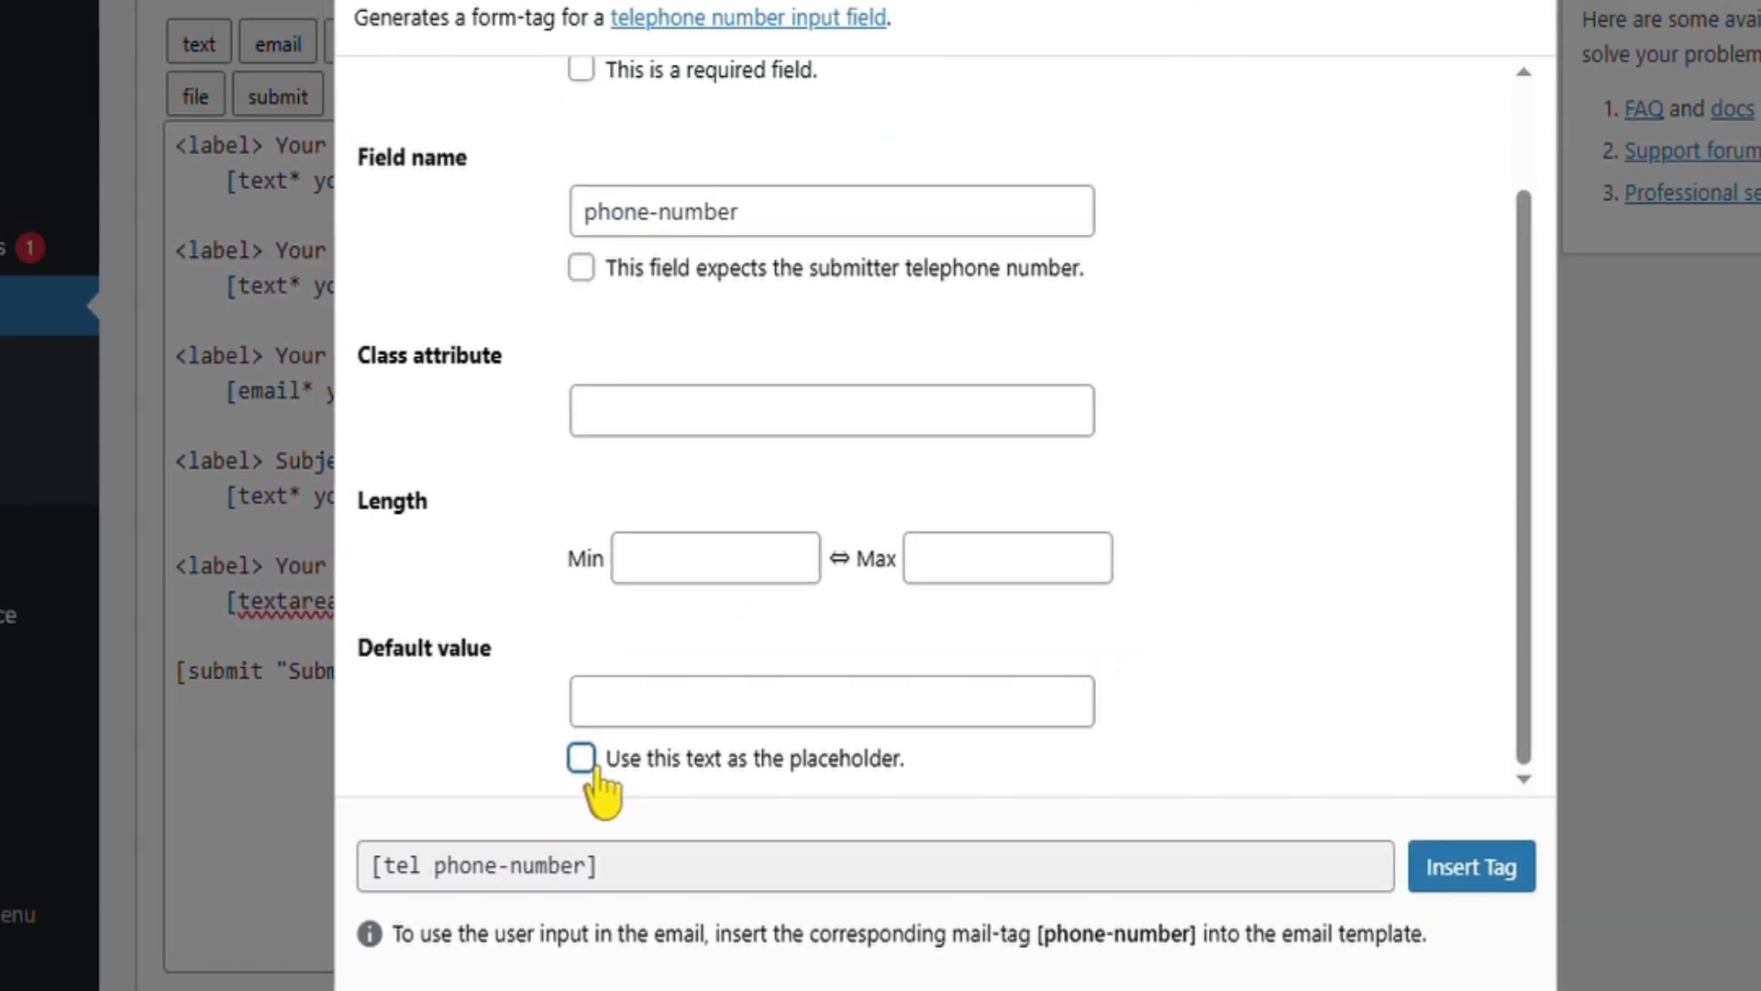
click(653, 681)
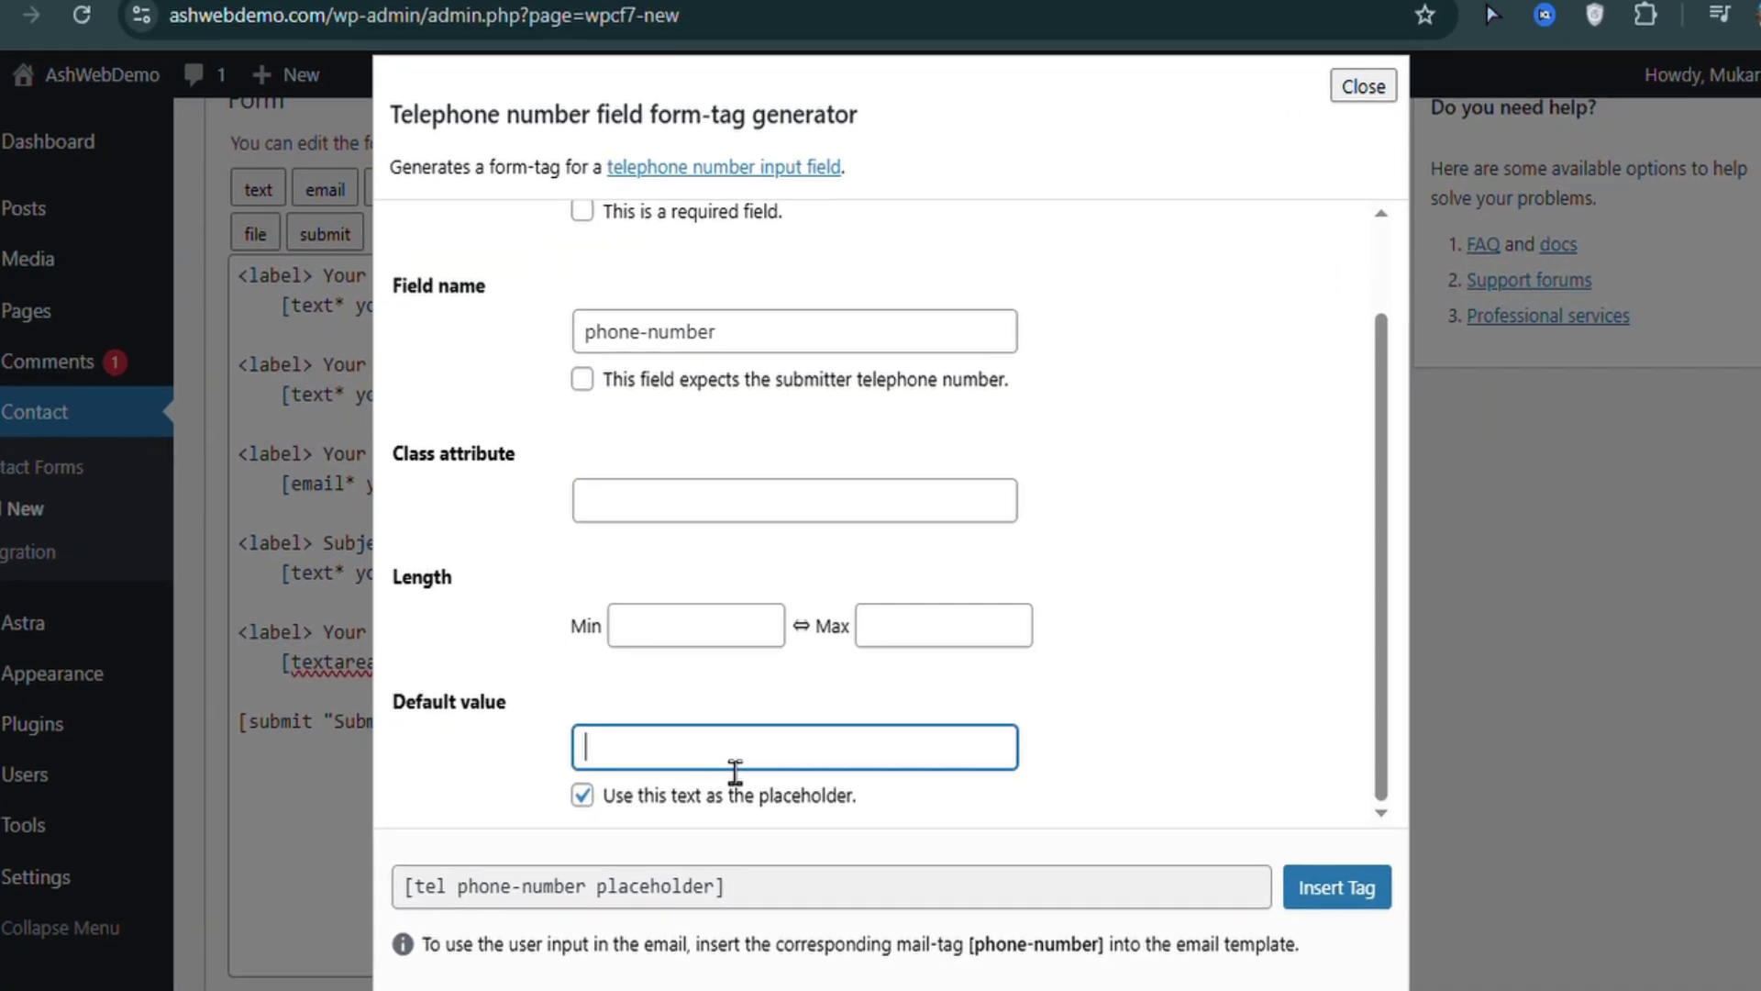
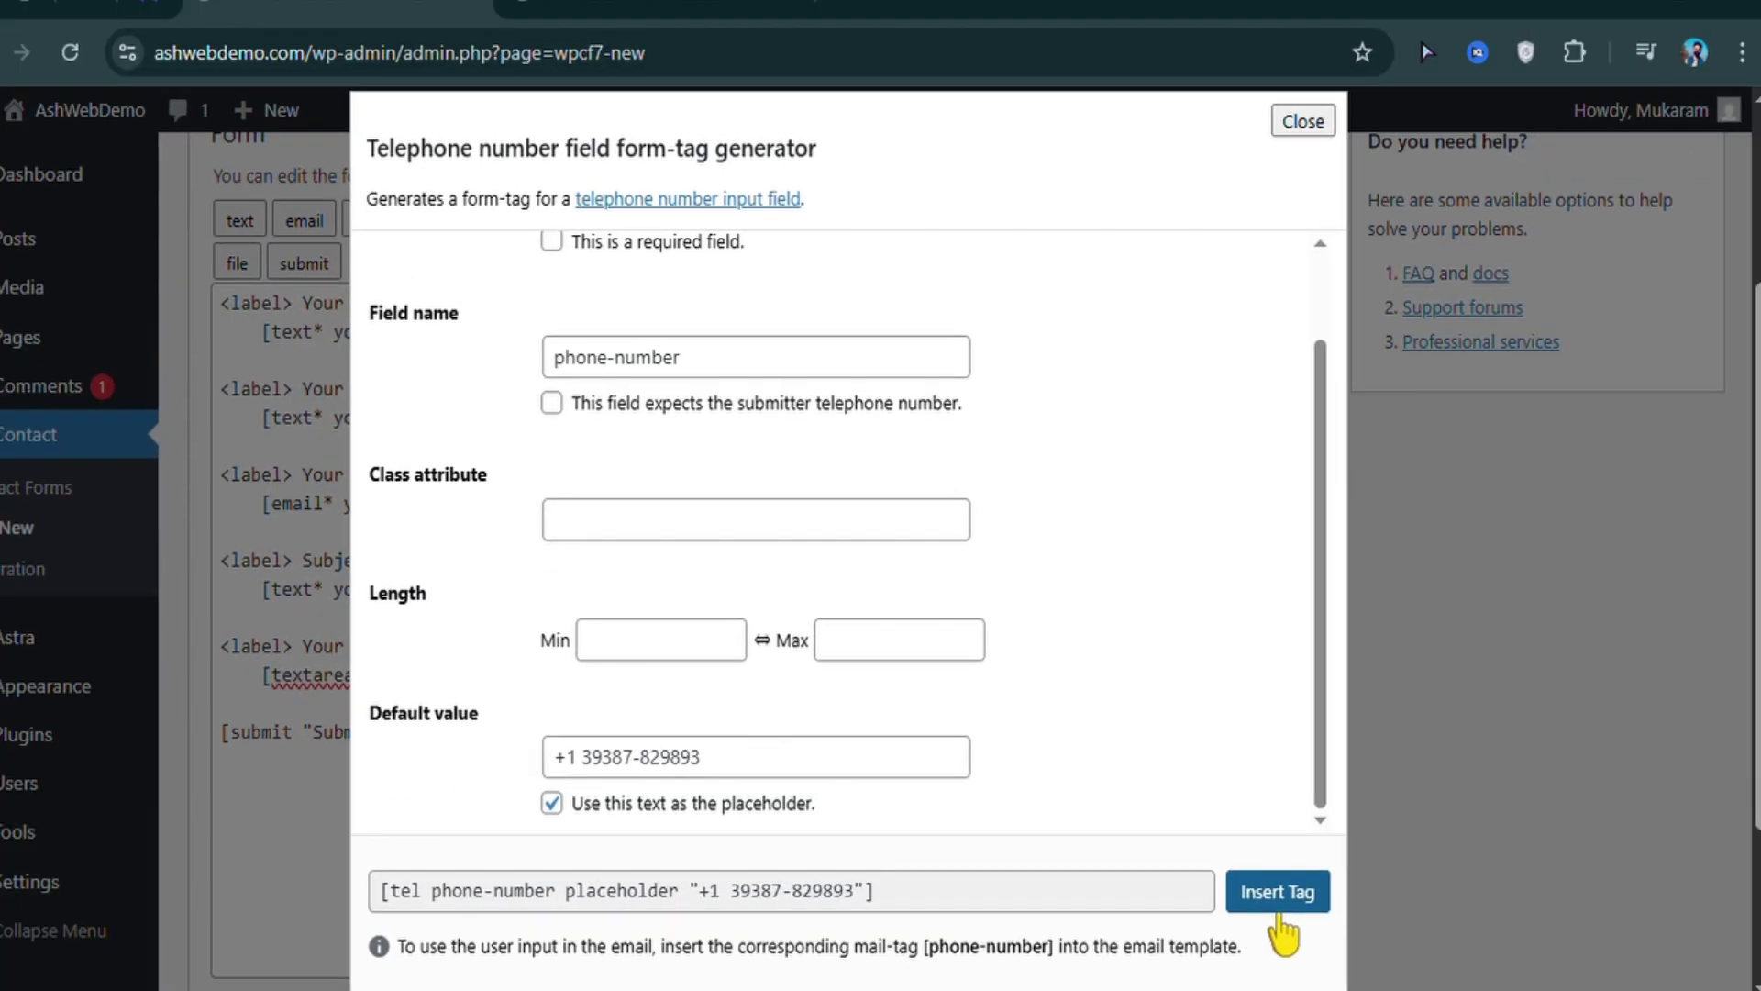
click(1155, 830)
drag(812, 415, 1314, 438)
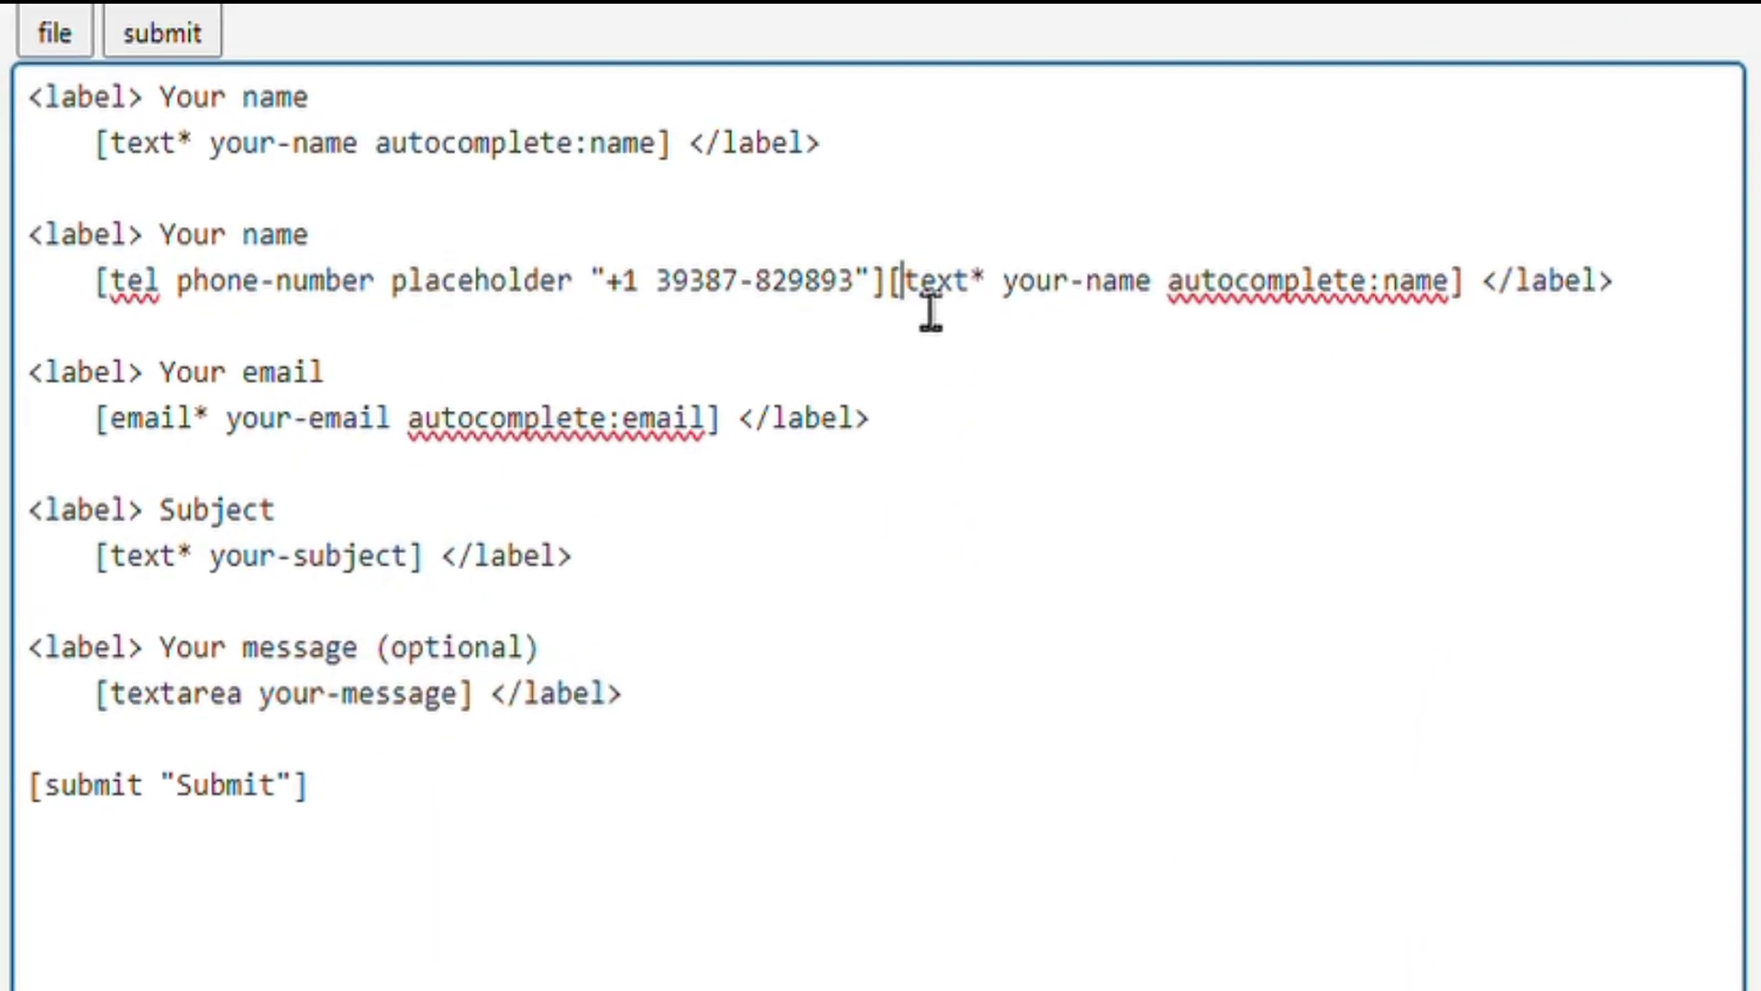
key(BackSpace)
key(BackSpace)
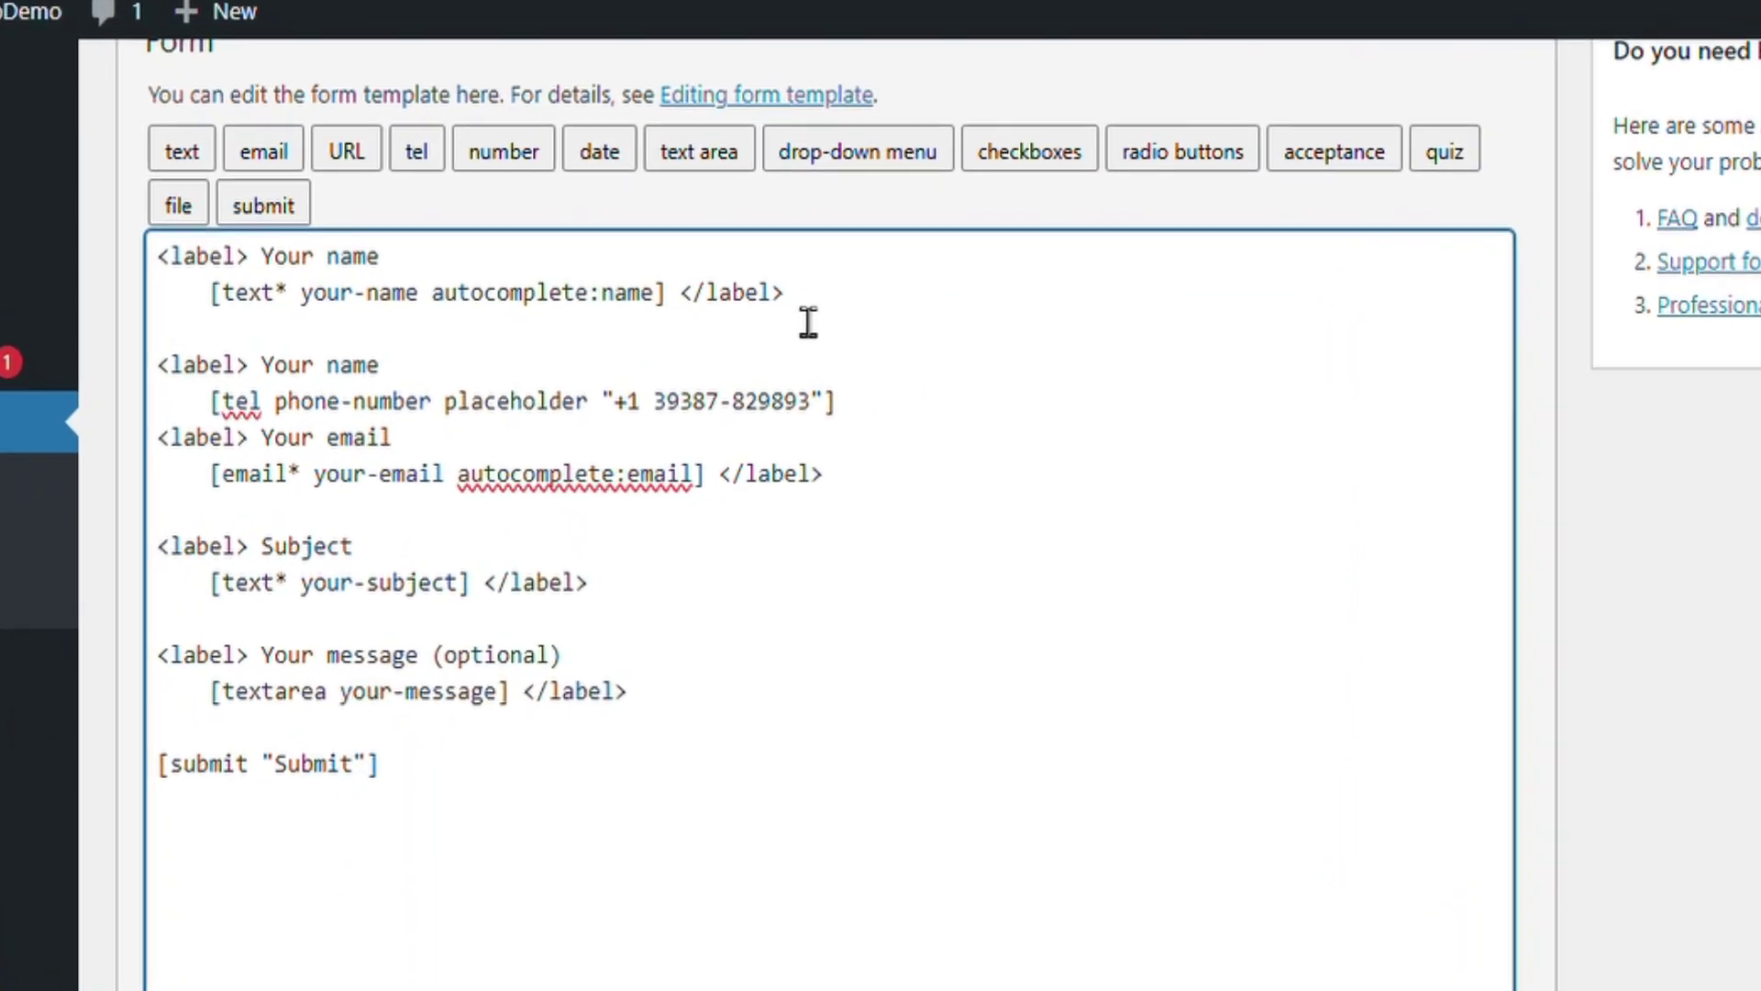
Delete the closing </label> tags on the name, email, subject and message lines
drag(743, 351, 686, 366)
key(BackSpace)
drag(904, 408, 794, 410)
key(BackSpace)
drag(614, 550, 460, 562)
key(BackSpace)
drag(629, 654, 803, 729)
key(ctrl+c)
key(BackSpace)
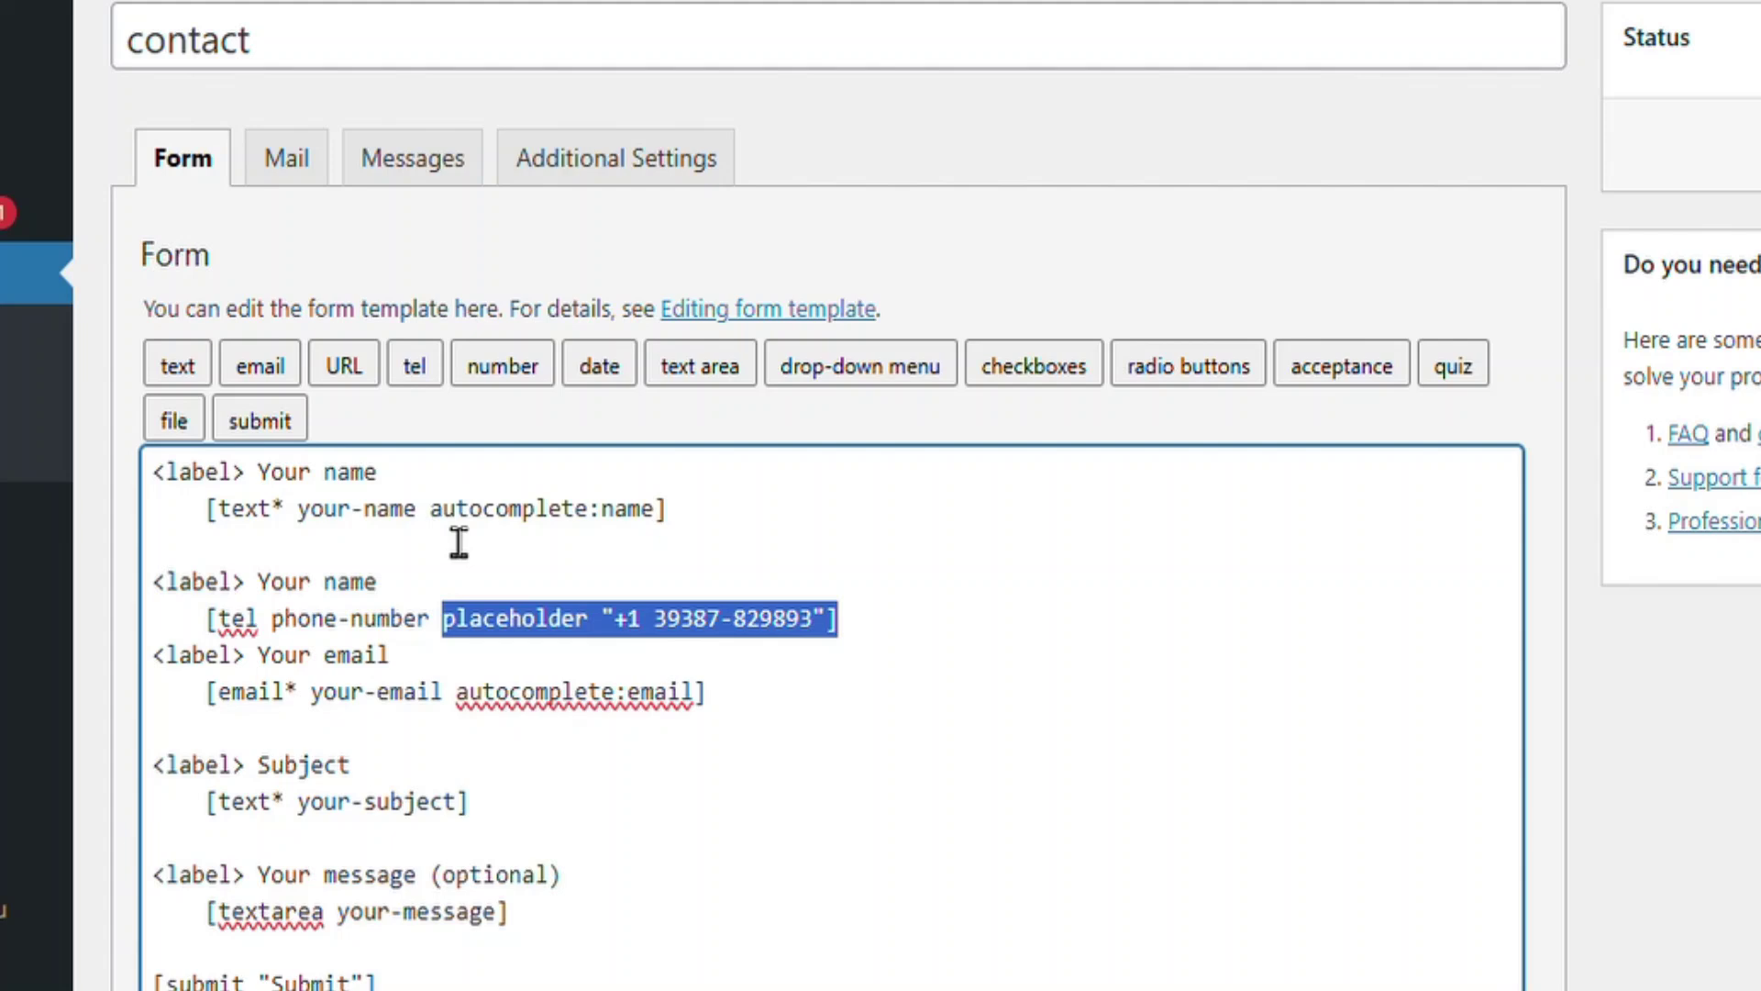
Replace the name field's autocomplete:name option with a placeholder holding an example name
click(474, 631)
key(ctrl+v)
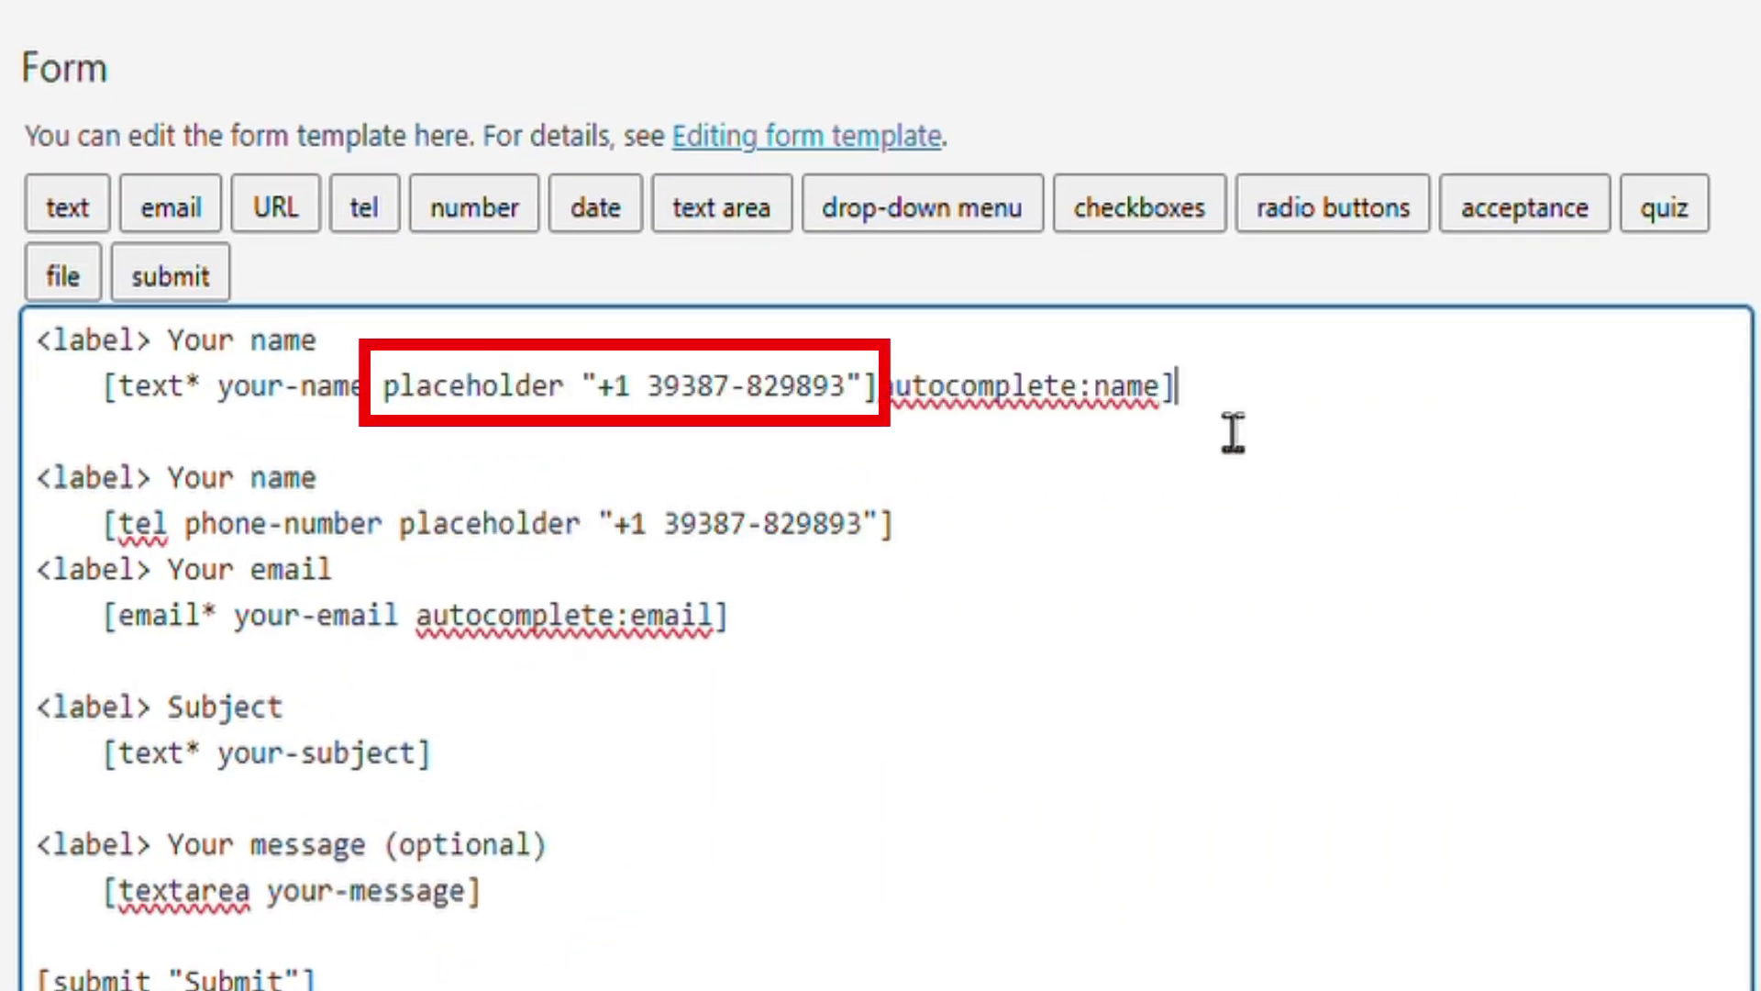
drag(1233, 431, 932, 431)
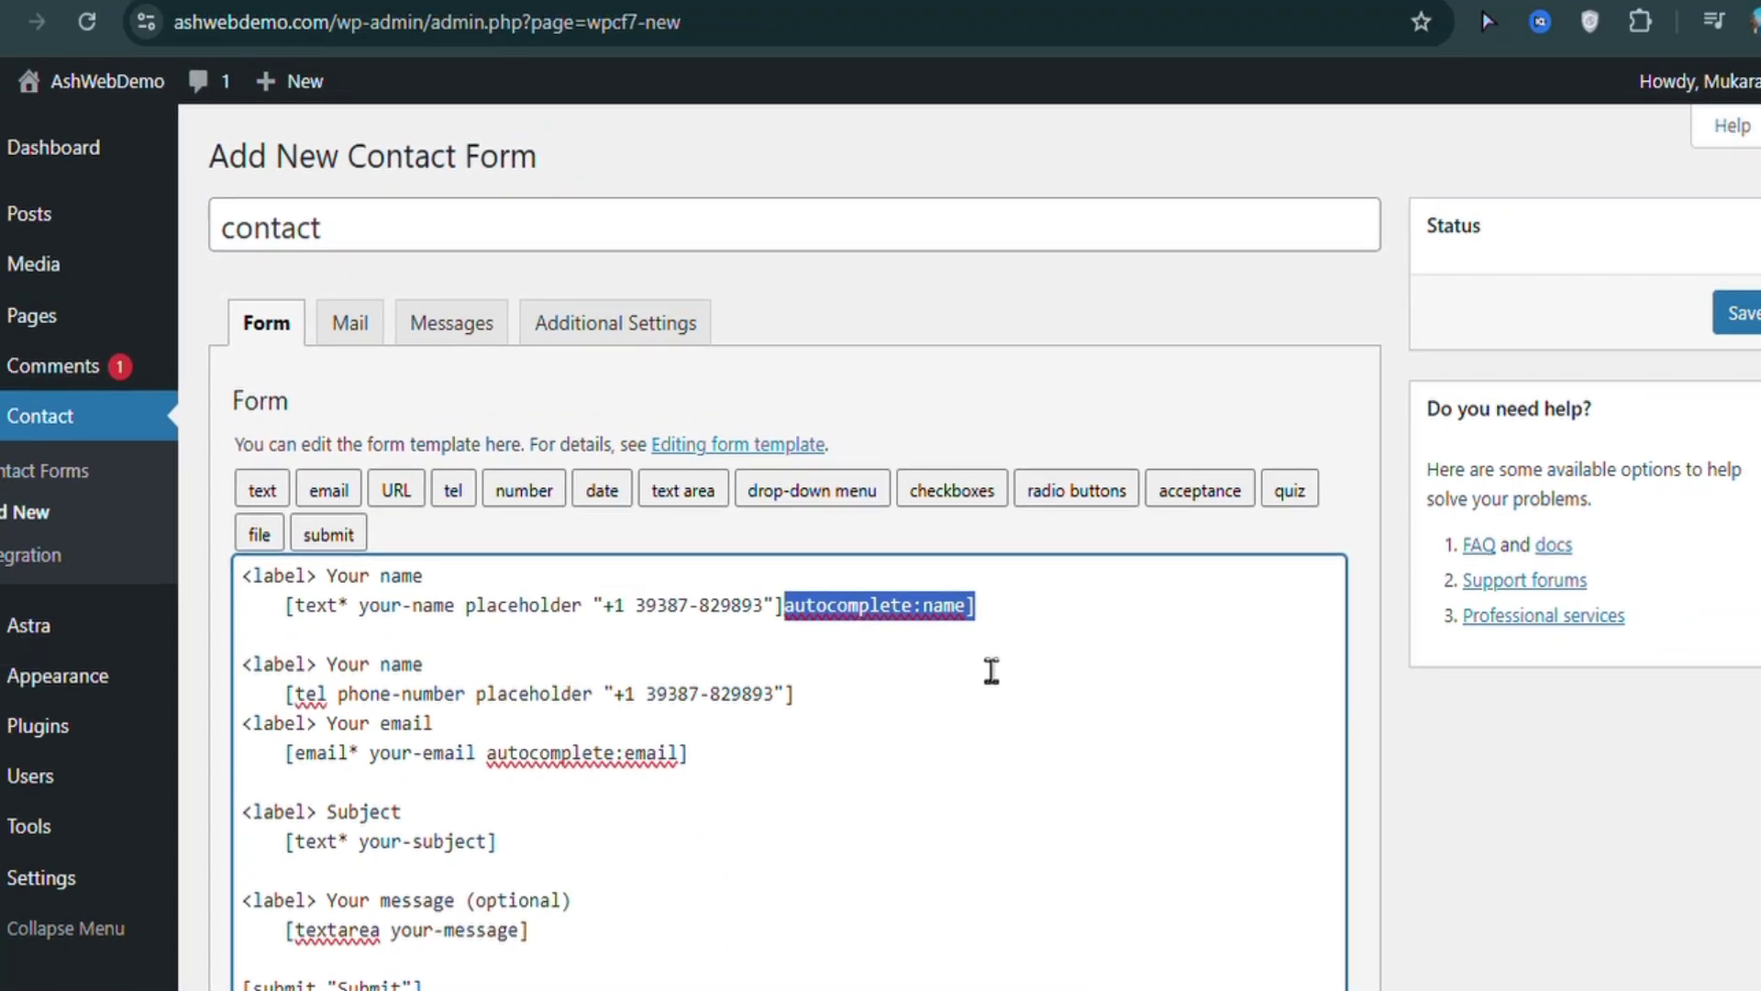
key(BackSpace)
key(Left)
key(Left)
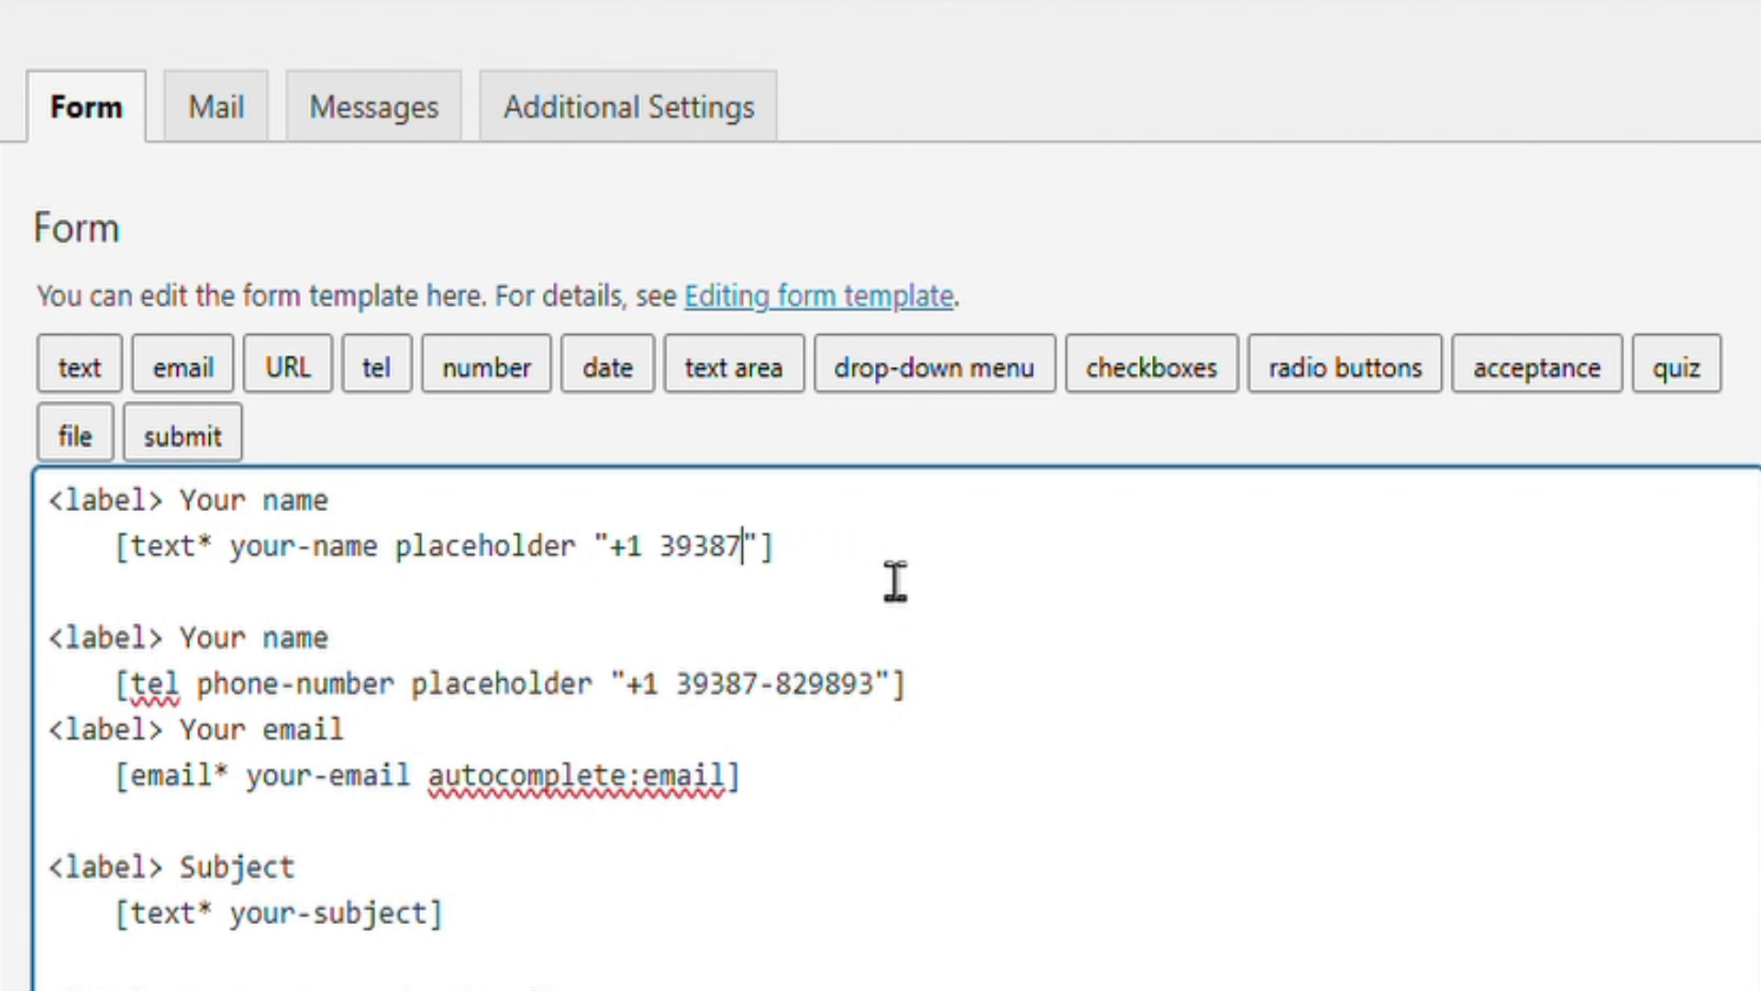
key(BackSpace)
text(e)
text(.g)
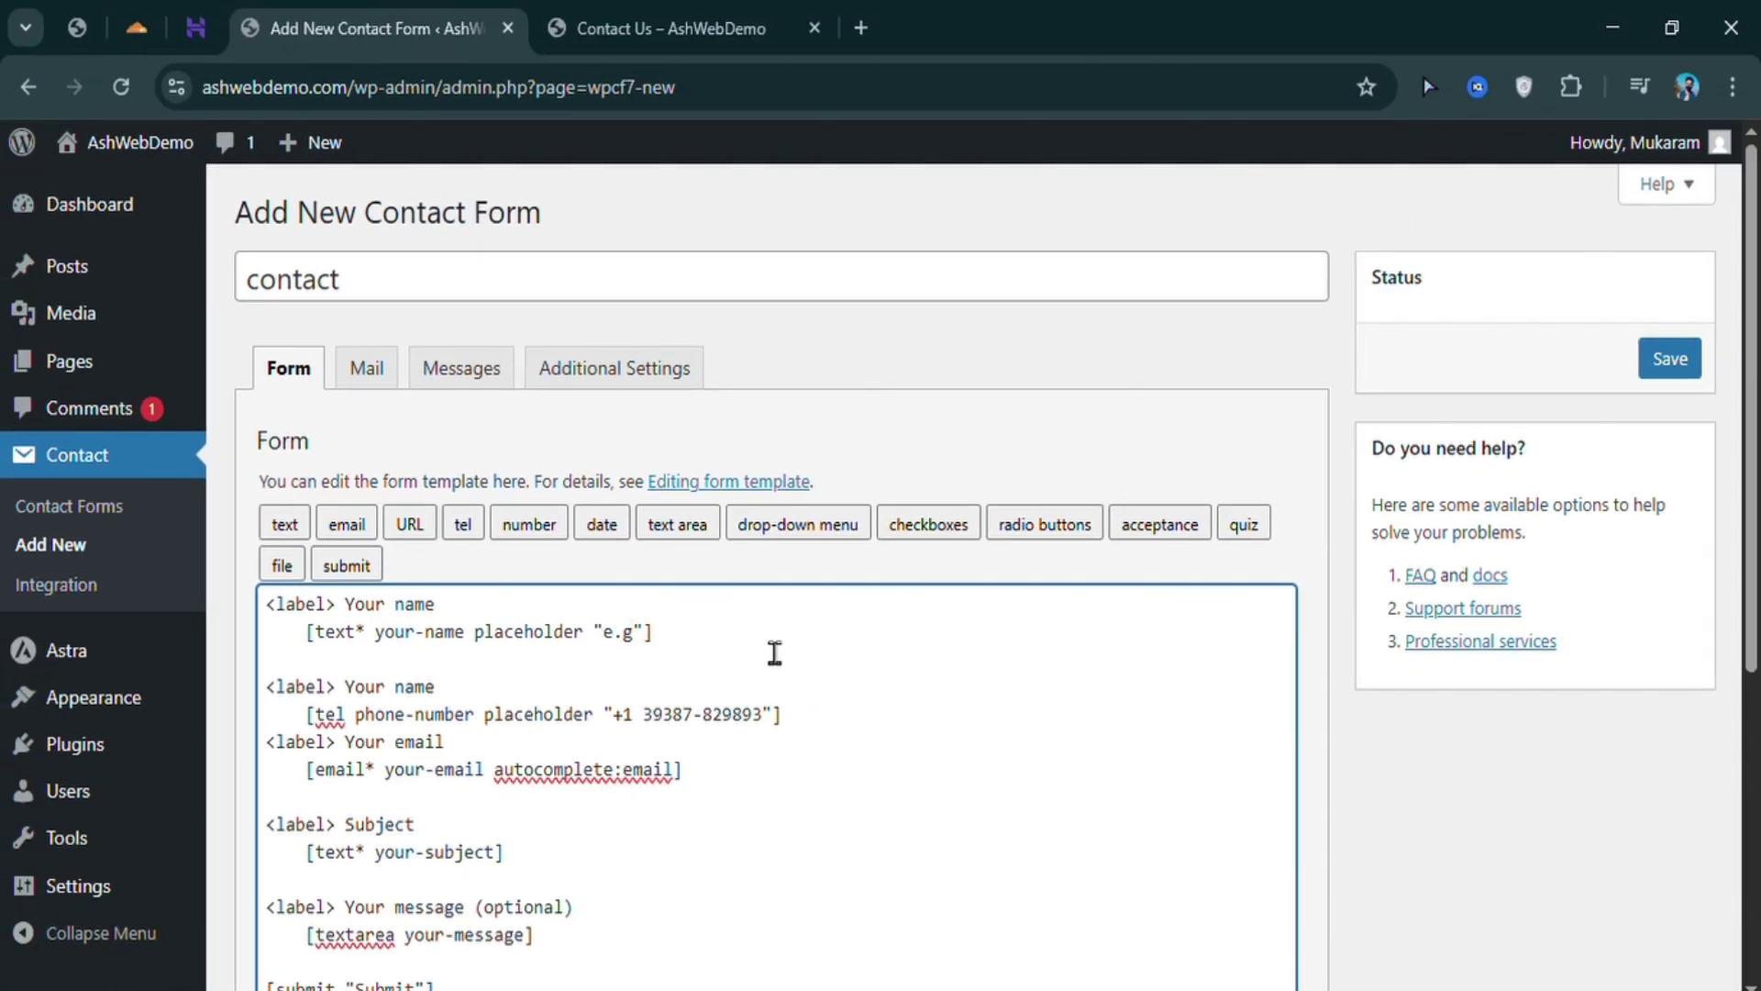
text( jh)
text(on smith)
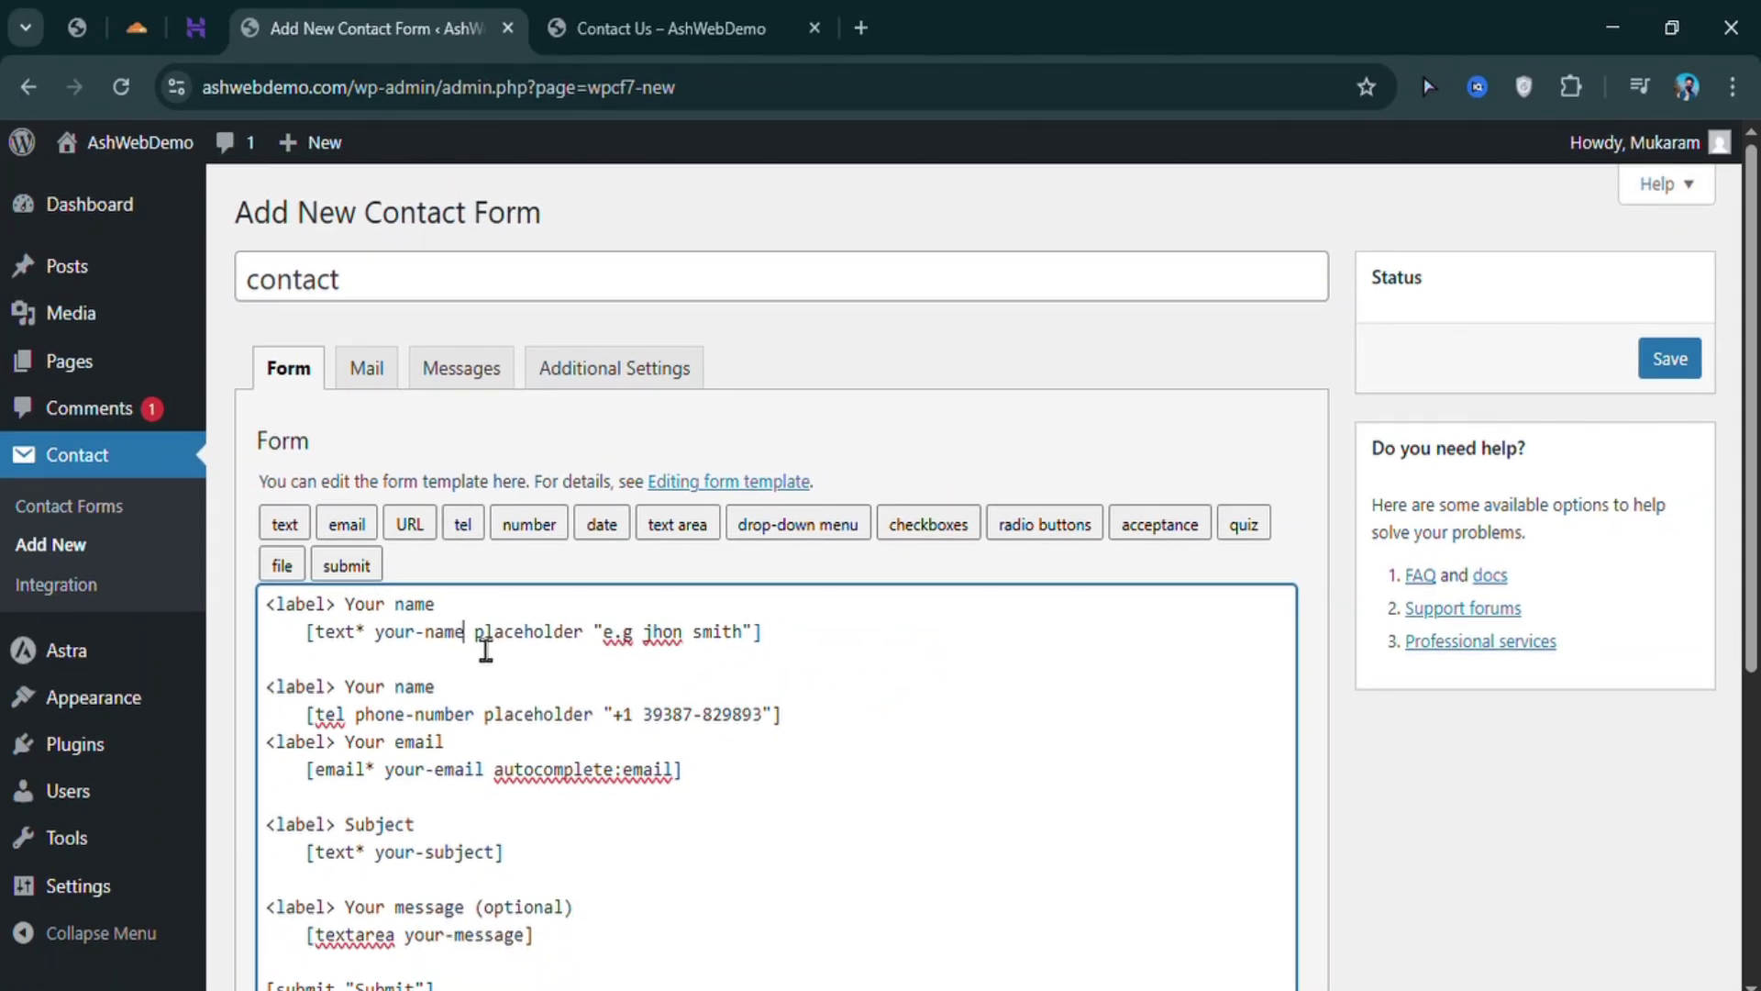
key(shift+End)
key(ctrl+c)
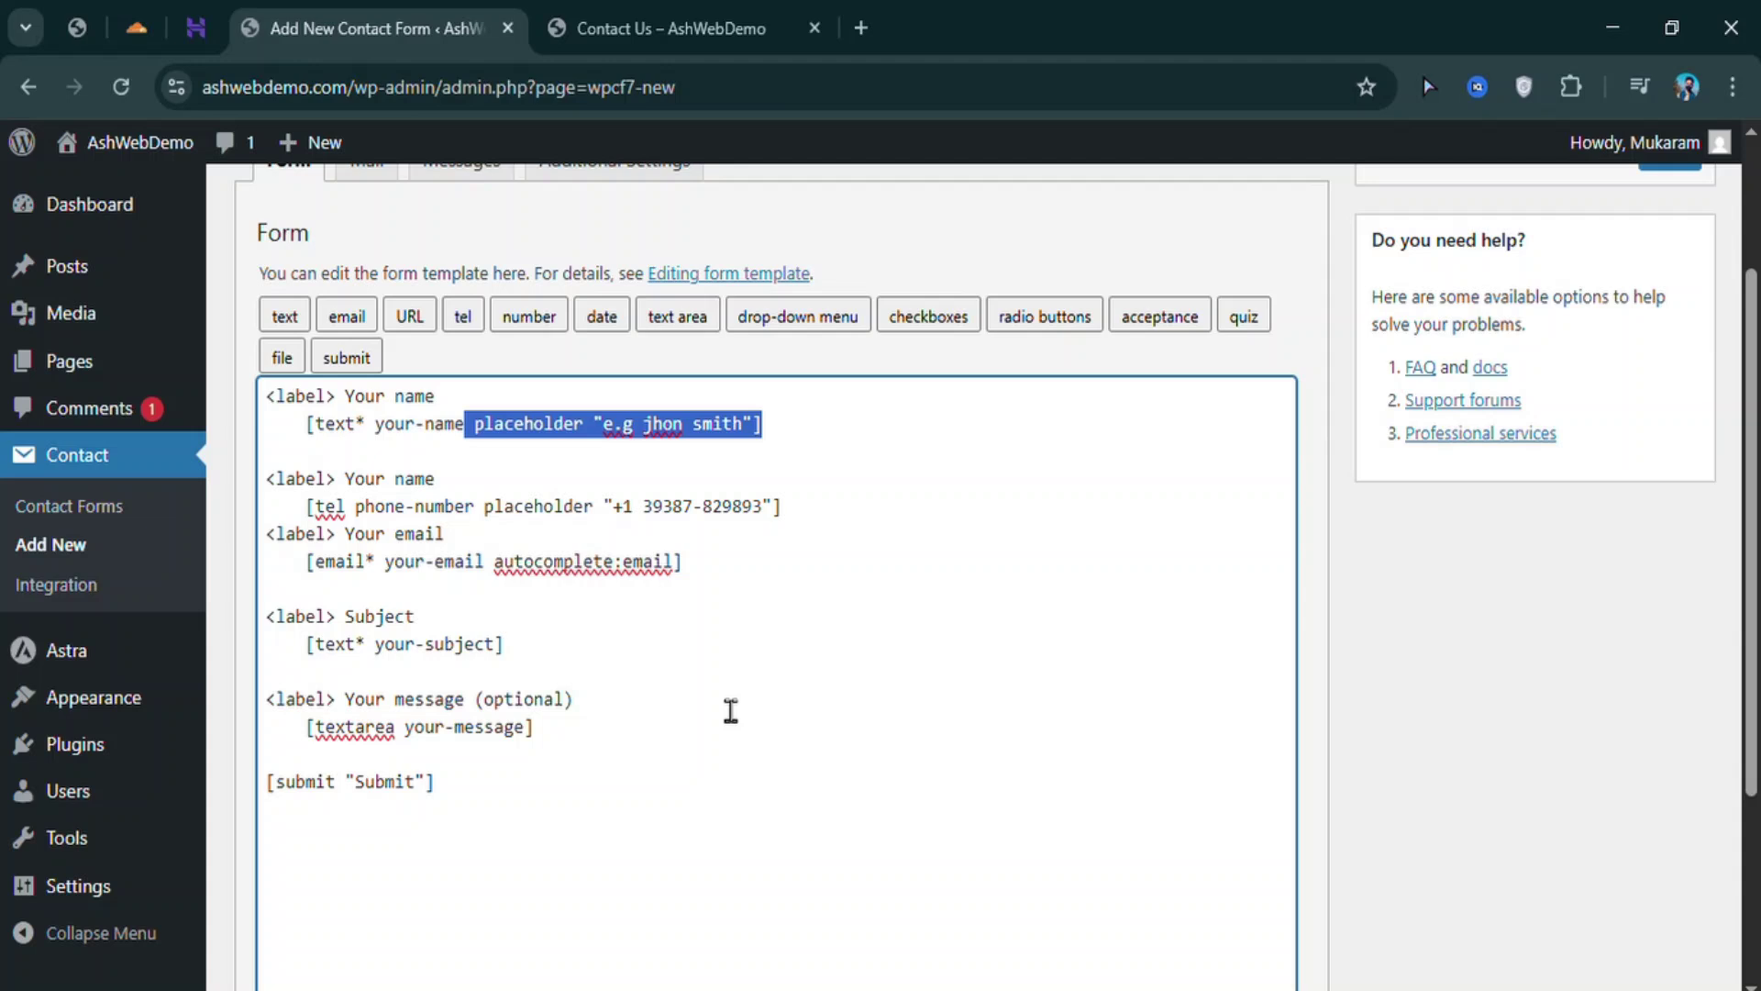
Replace the email field's autocomplete:email option with placeholder 'e.g example.com'
scroll(727, 712, down, 1)
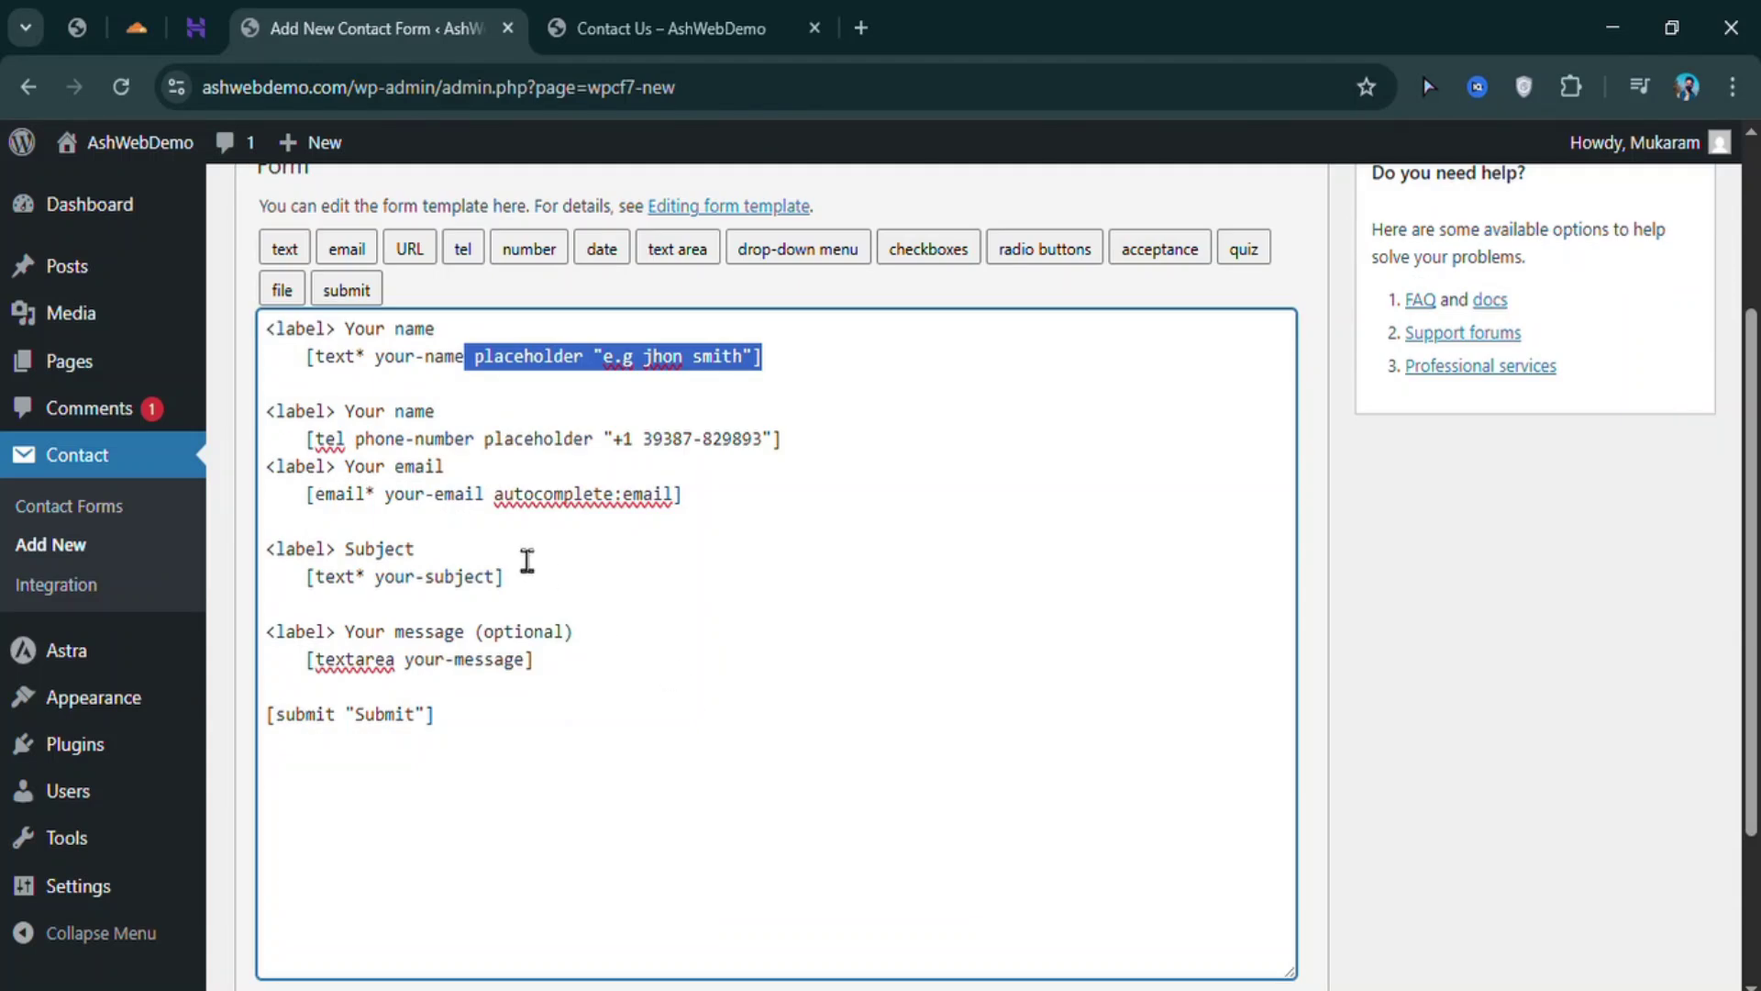
click(495, 498)
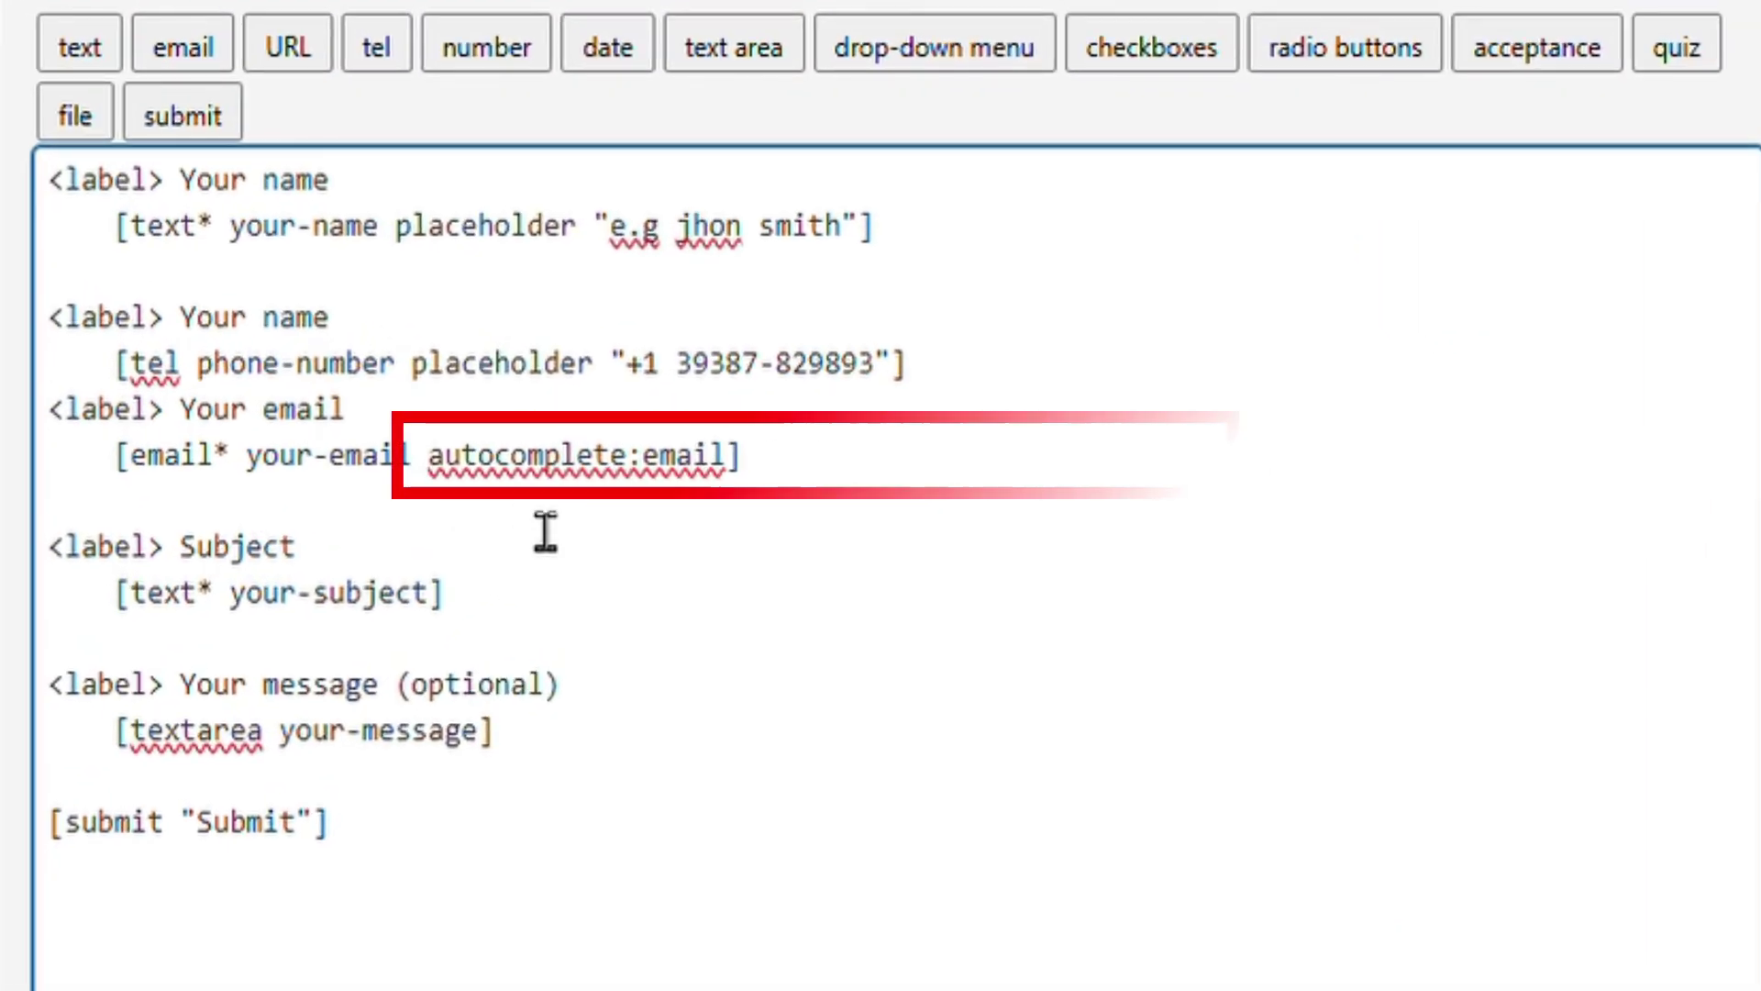
key(ctrl+v)
key(shift+End)
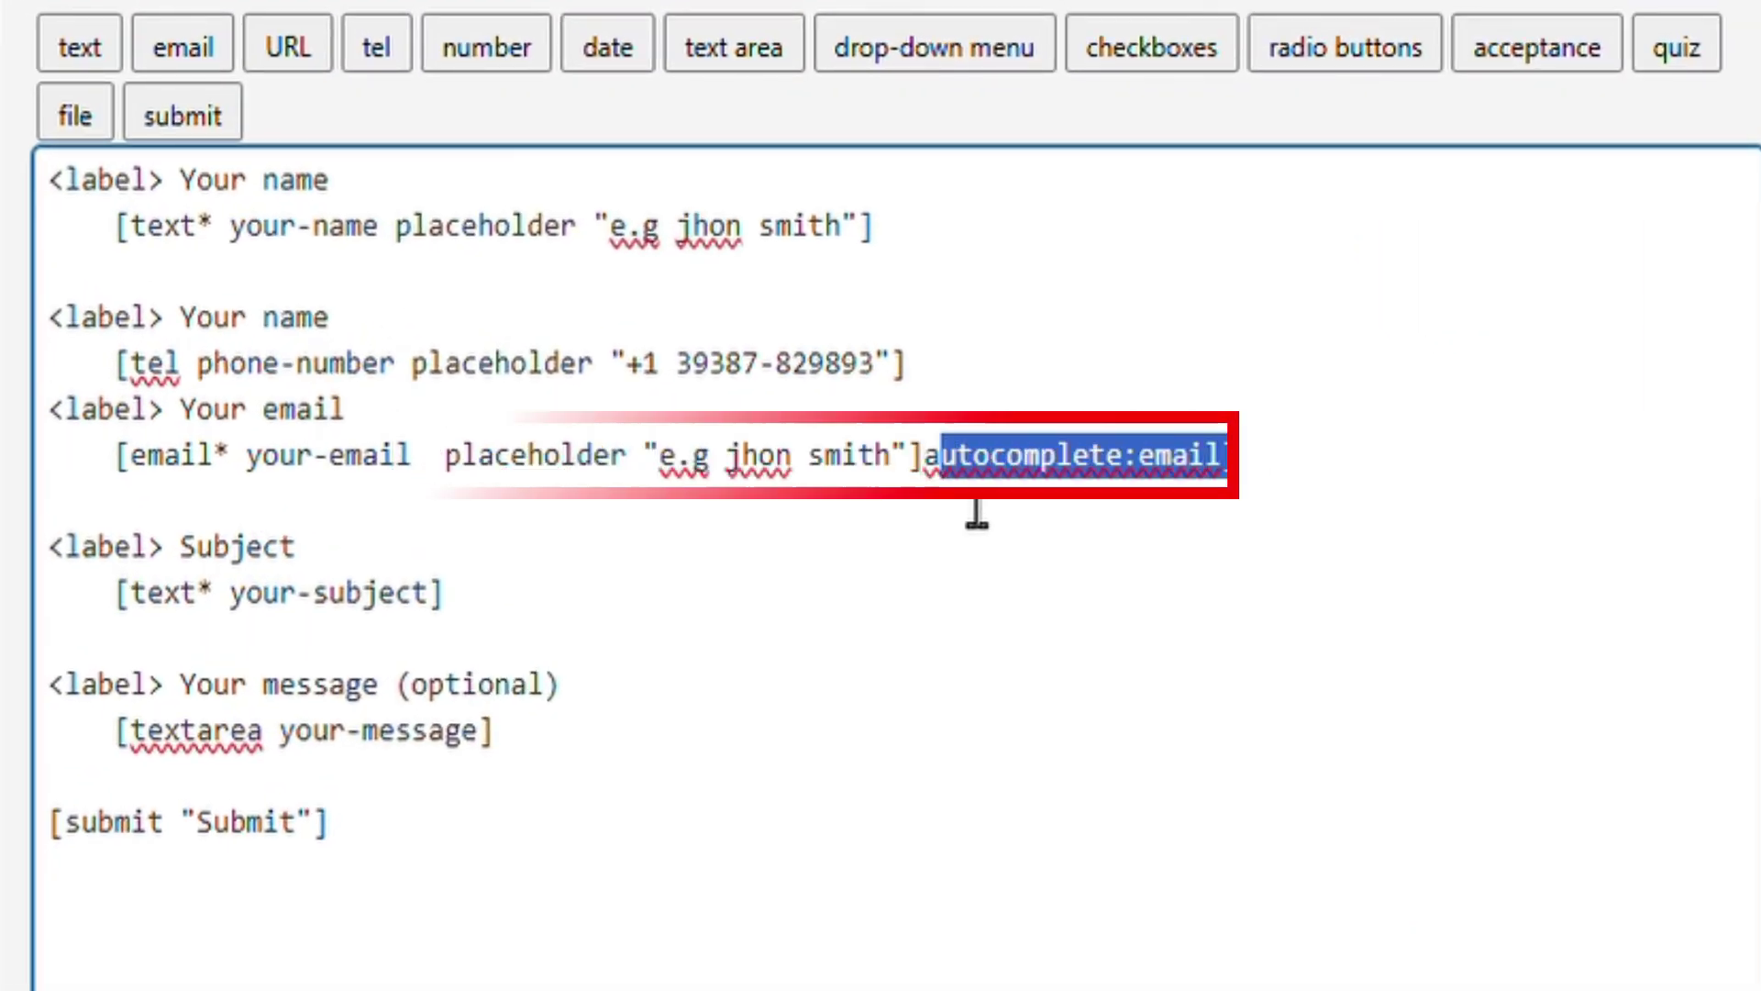
key(BackSpace)
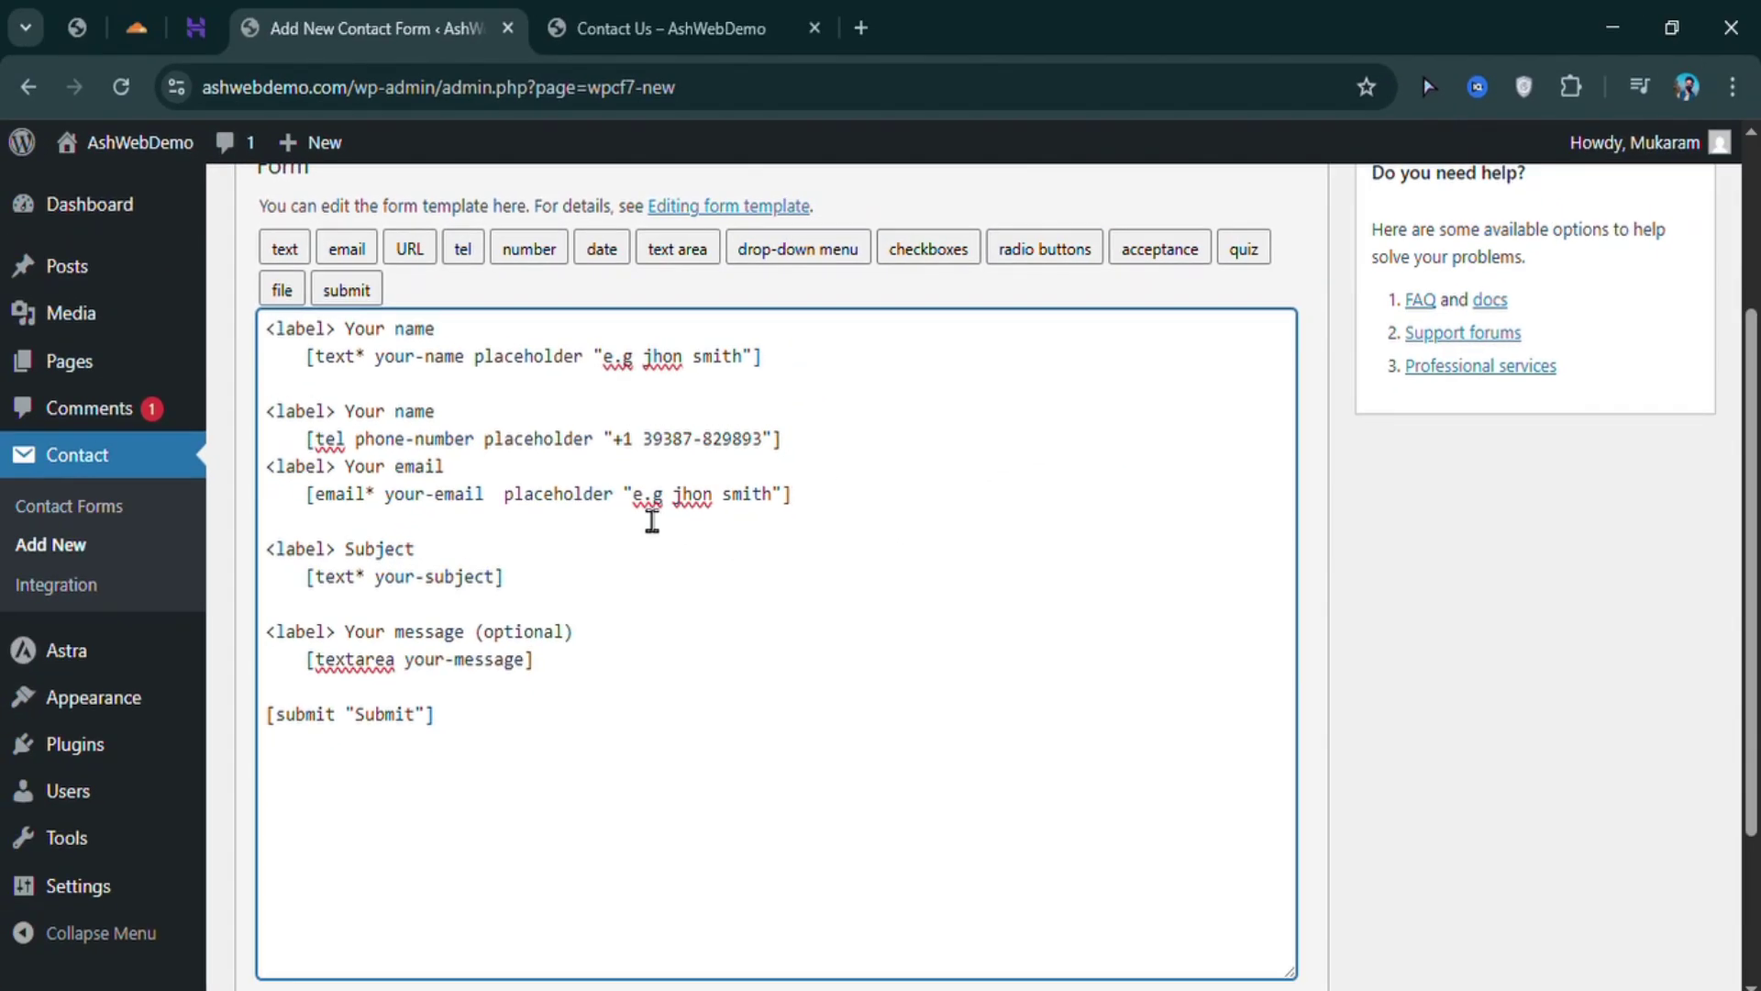
drag(633, 500, 786, 503)
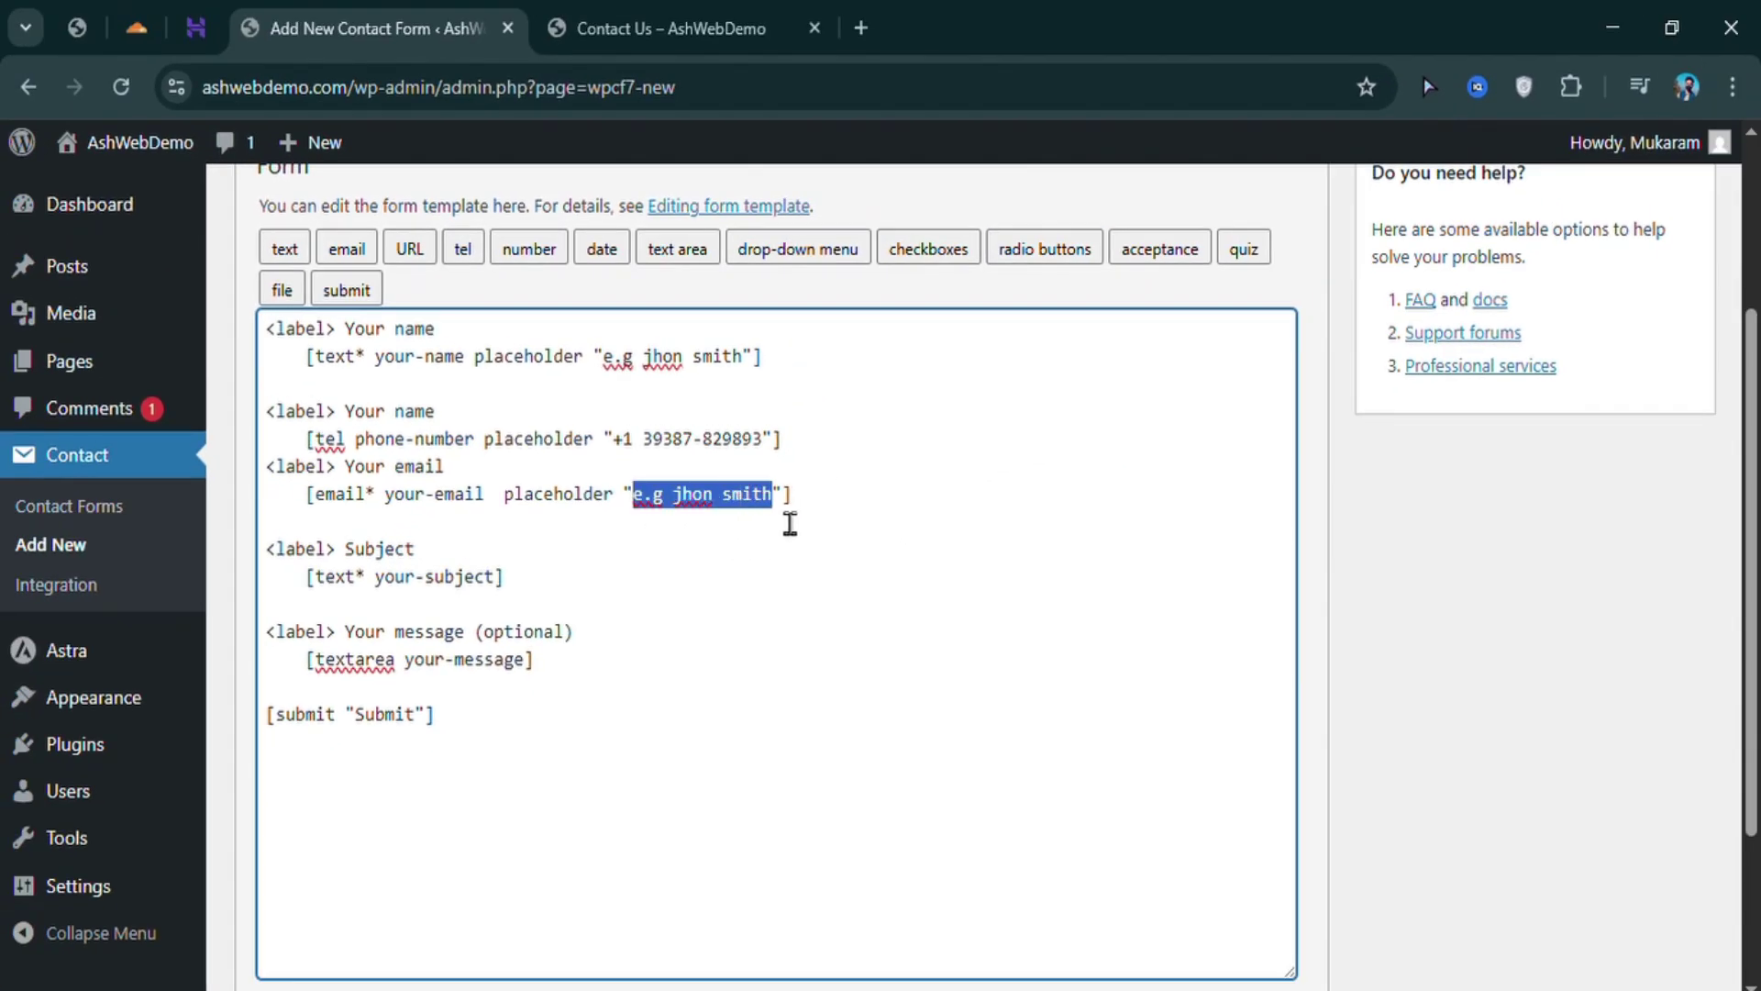
key(BackSpace)
text(e.g e)
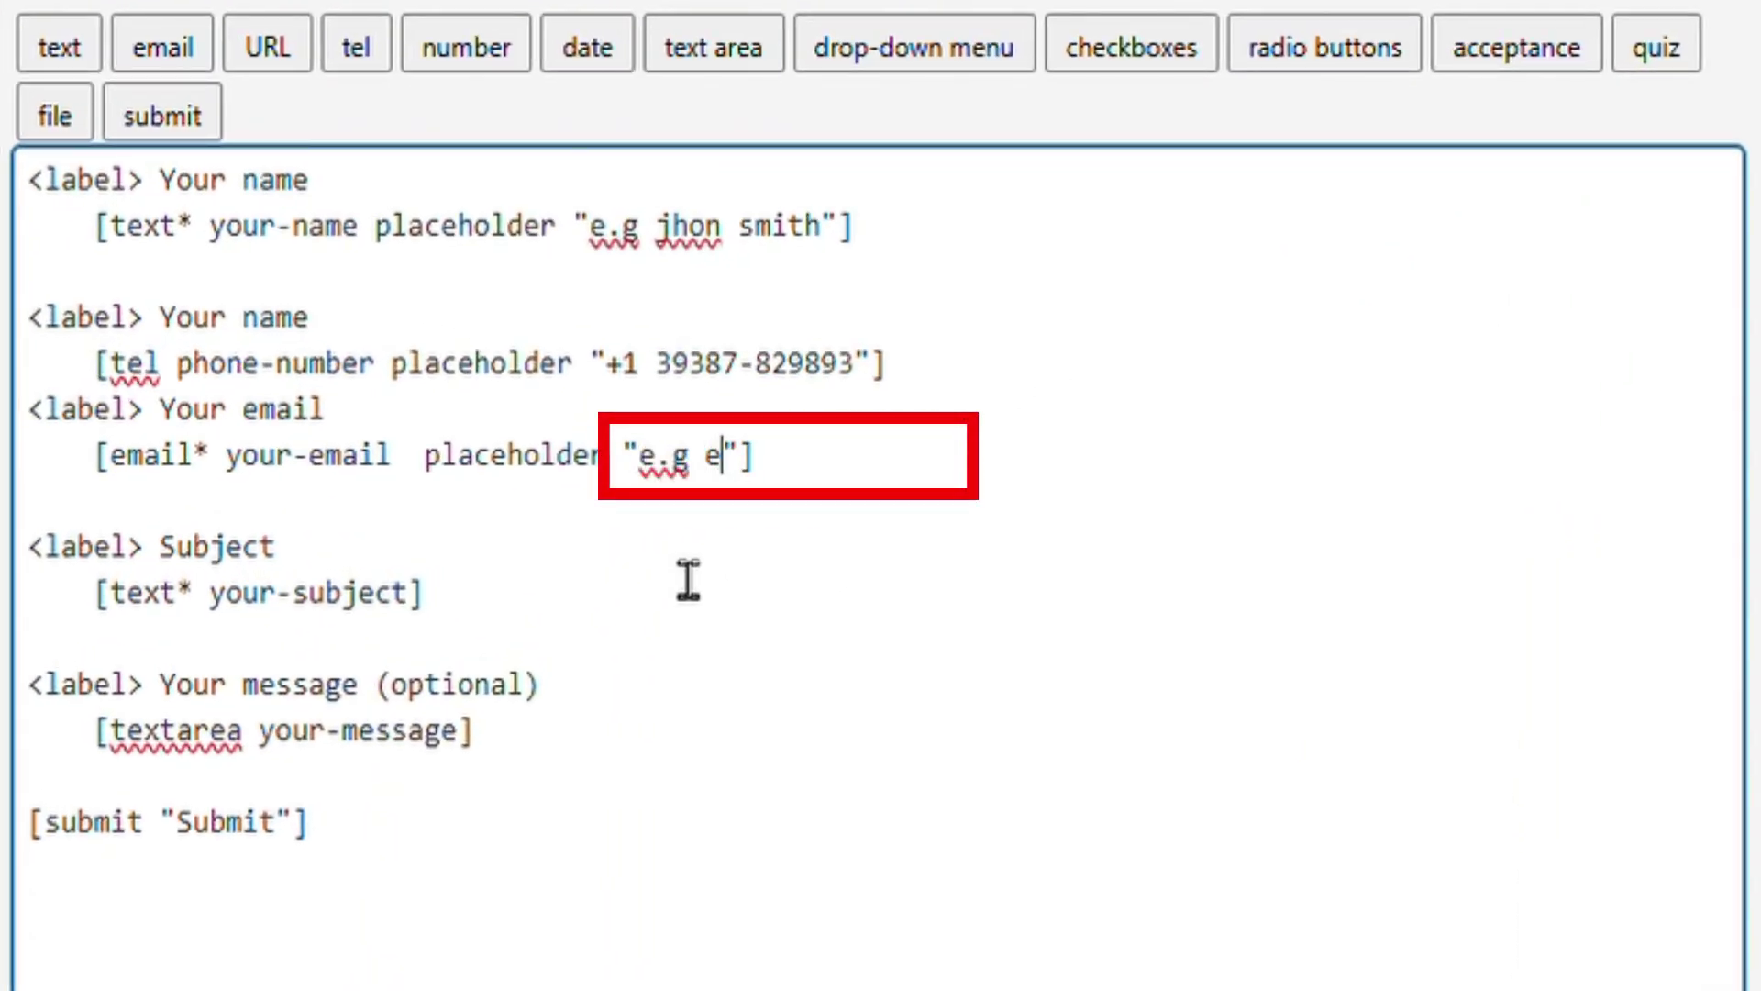
text(xample.com)
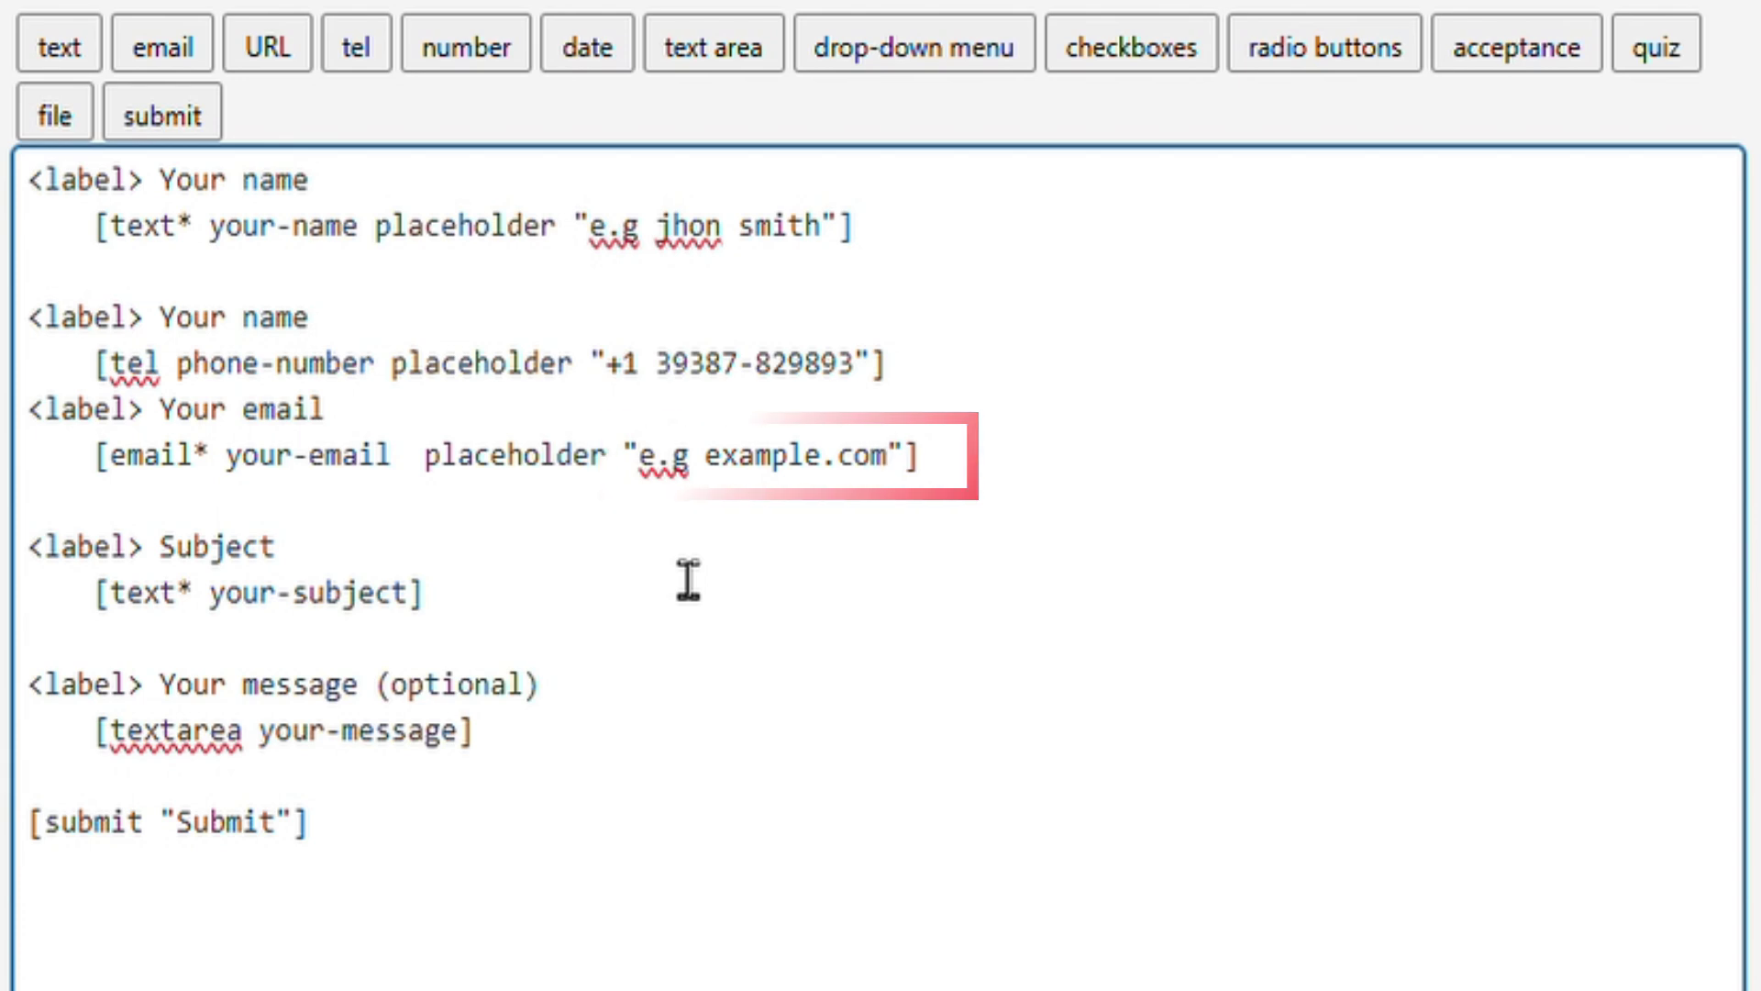
Copy the placeholder into the your-subject tag, making it 'your subject'
key(Down)
key(Down)
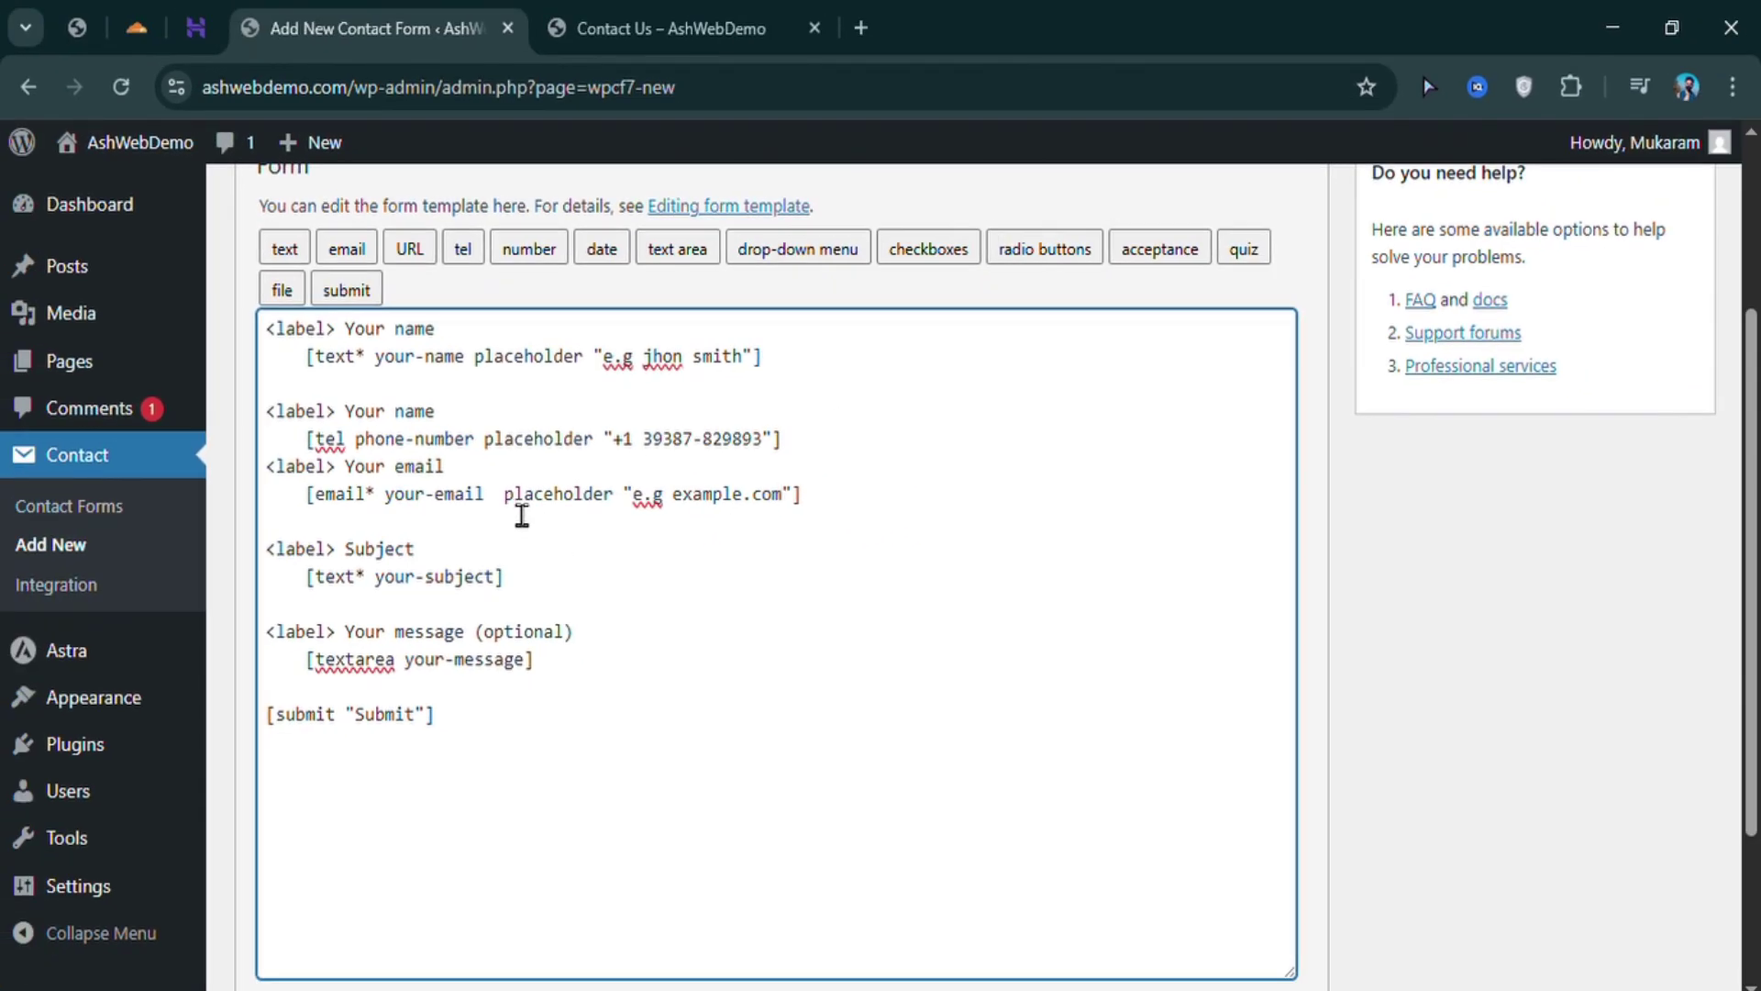
drag(504, 493, 802, 493)
key(ctrl+c)
click(497, 576)
key(ctrl+v)
click(499, 576)
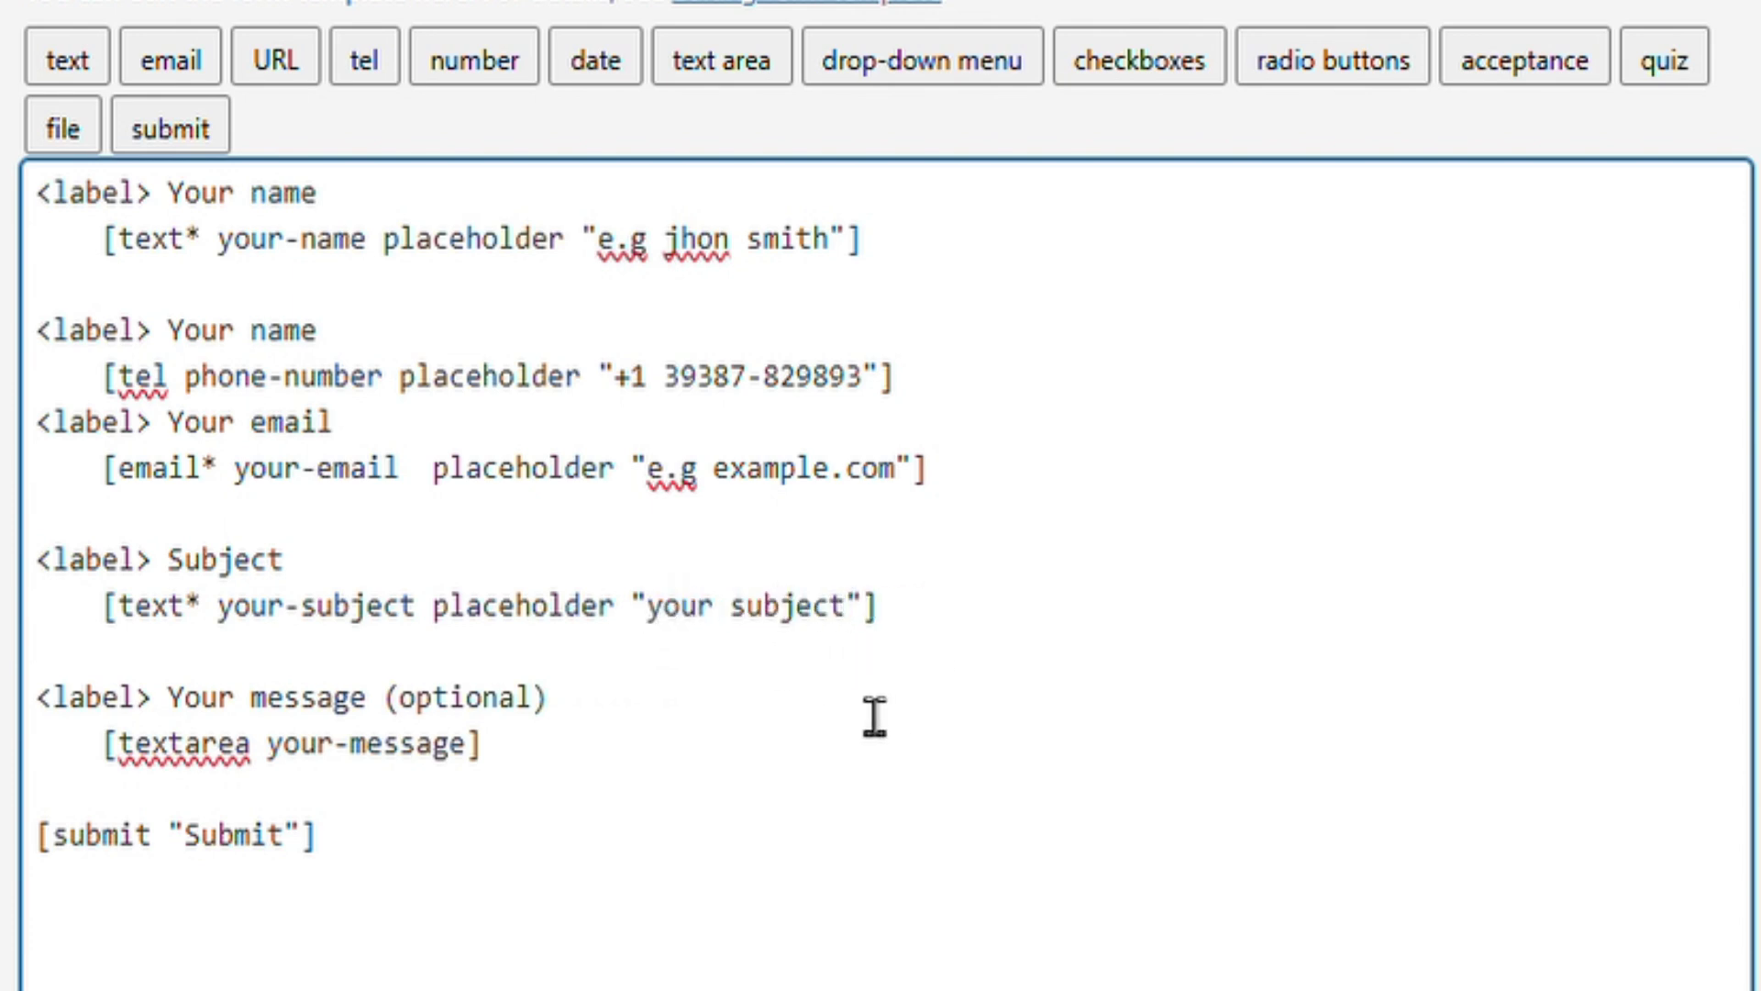
click(874, 716)
scroll(874, 716, down, 3)
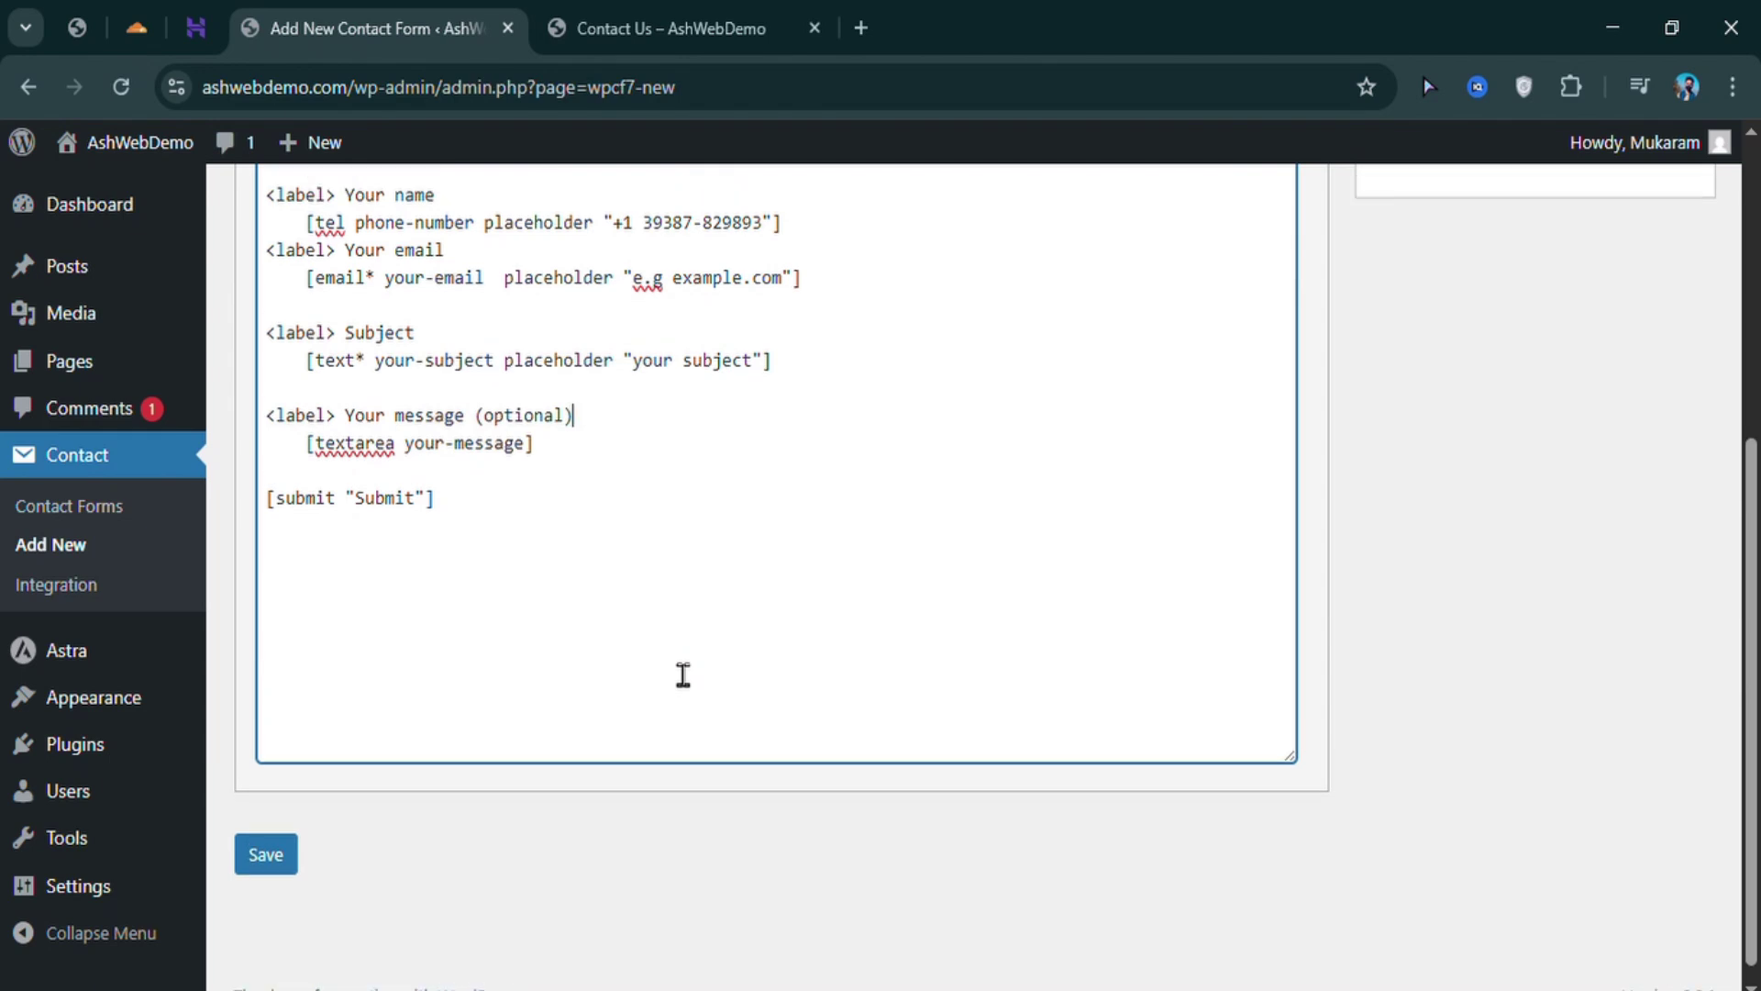
scroll(684, 674, up, 3)
scroll(667, 726, down, 3)
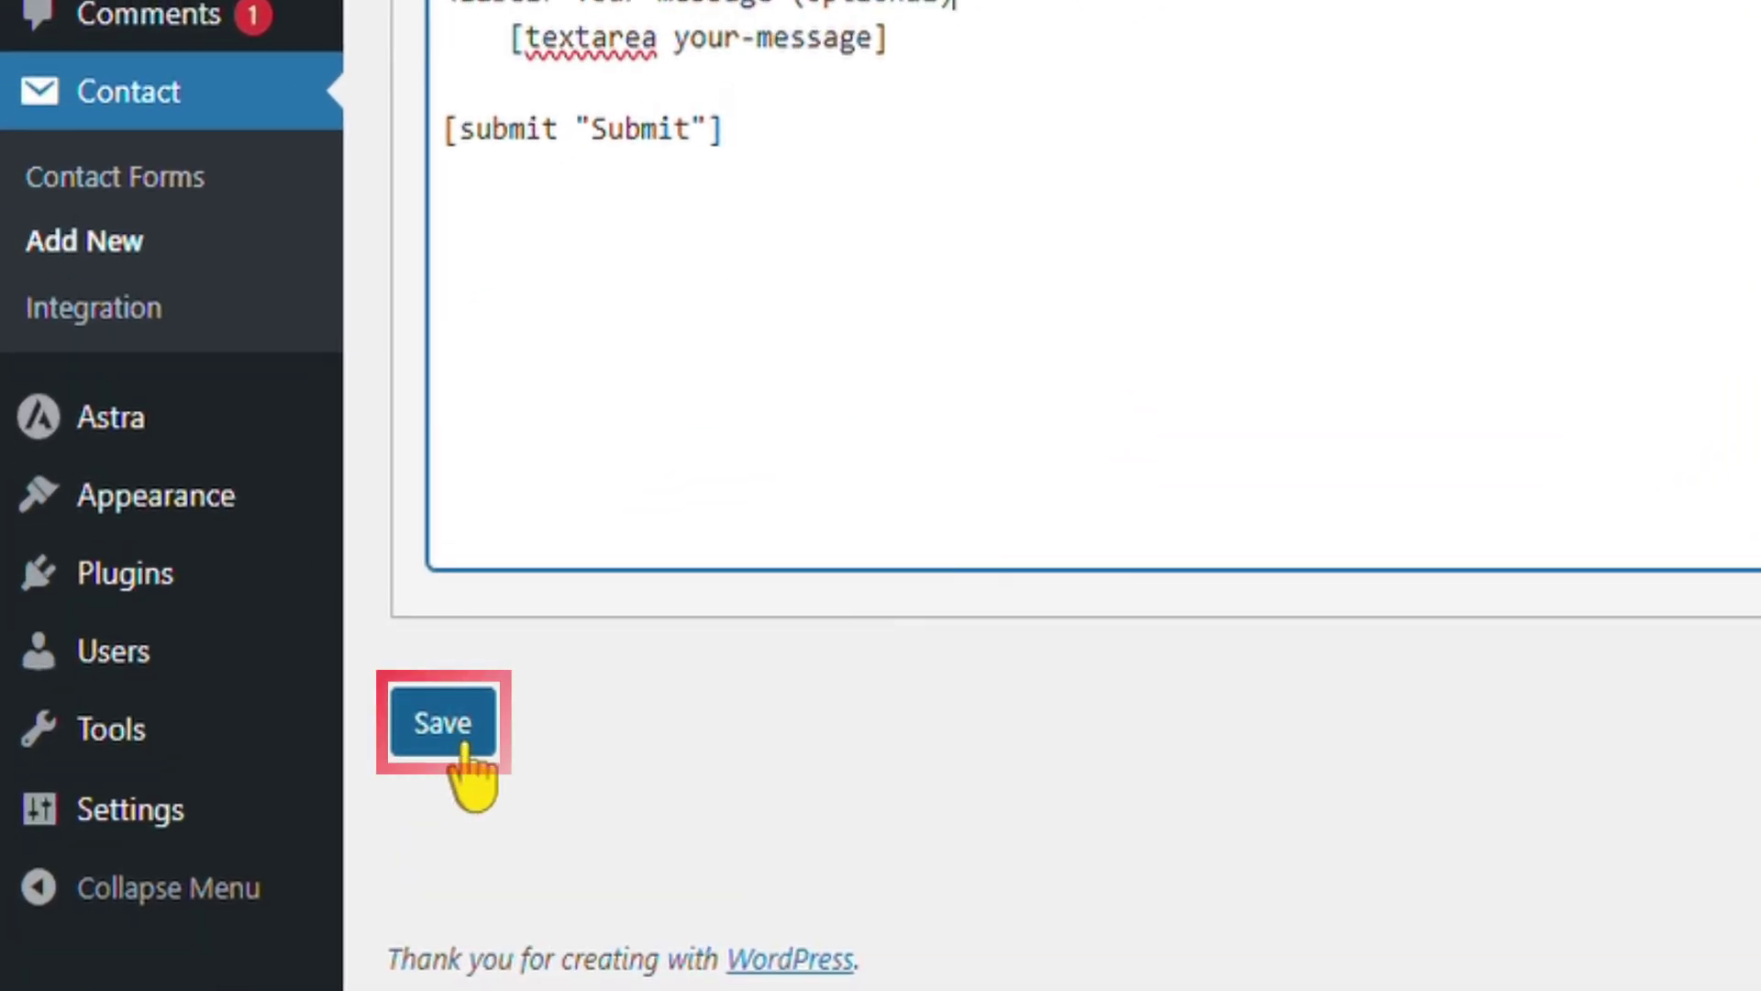
Save the 'contact' form, check its Mail recipient [_site_admin_email], then open Settings > General
click(437, 748)
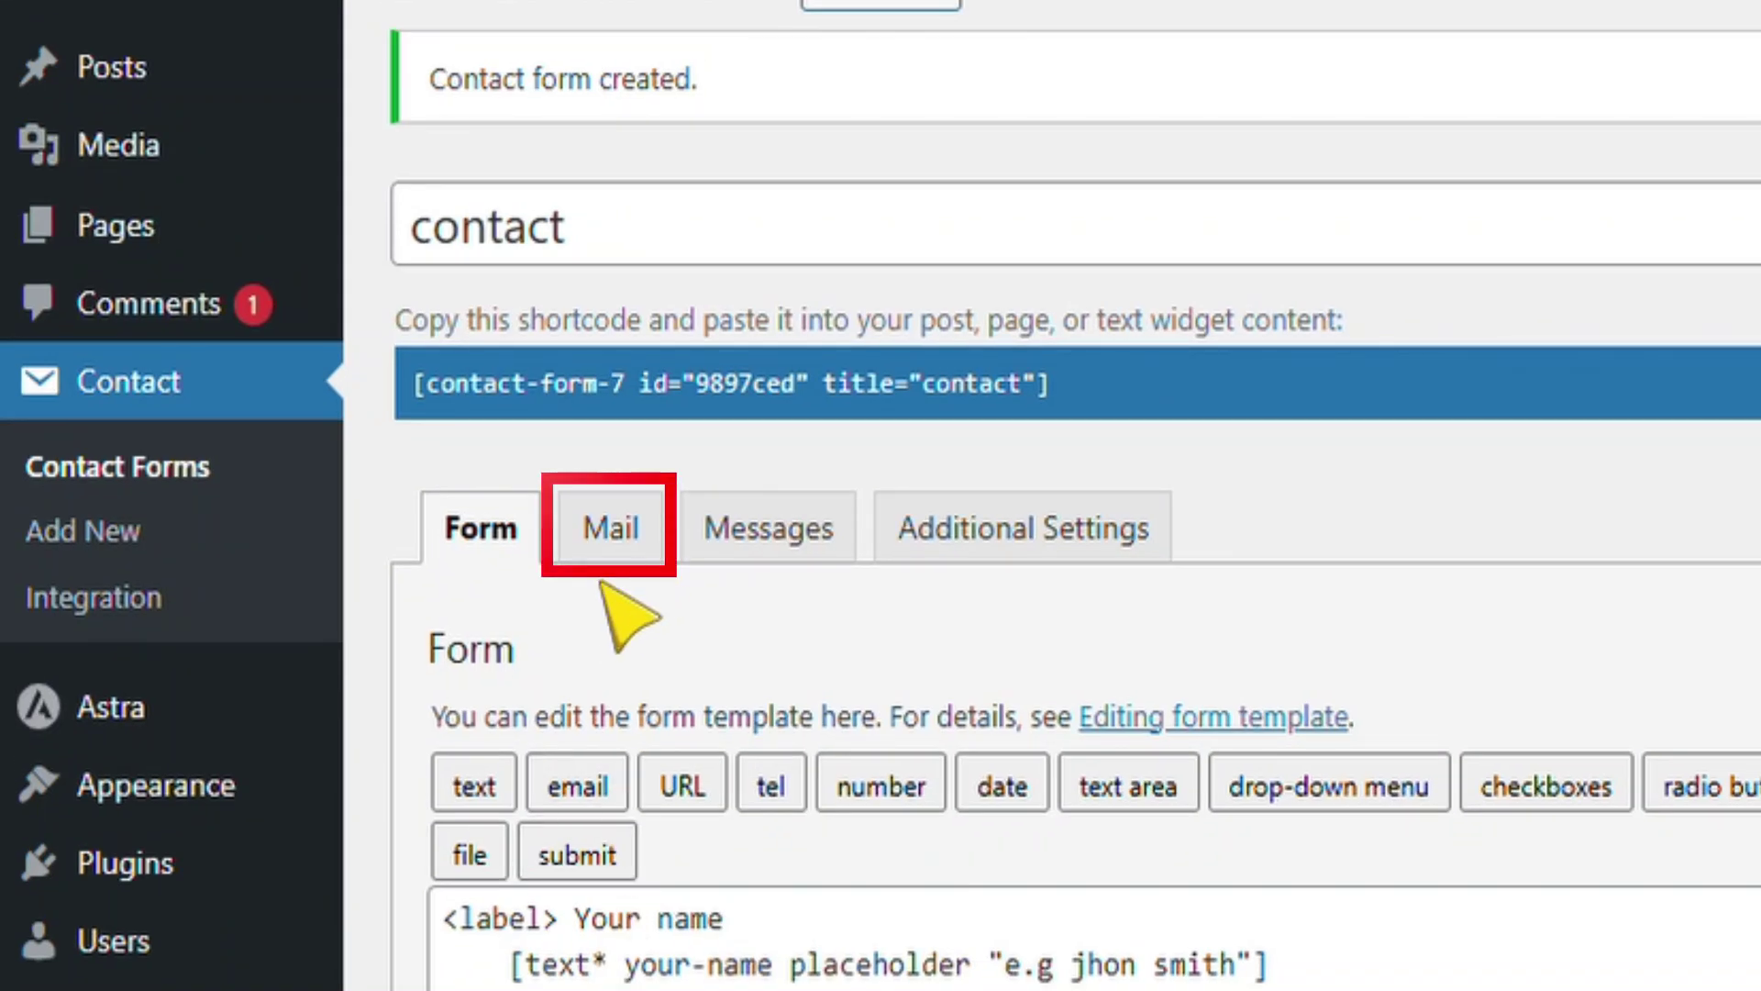
click(614, 550)
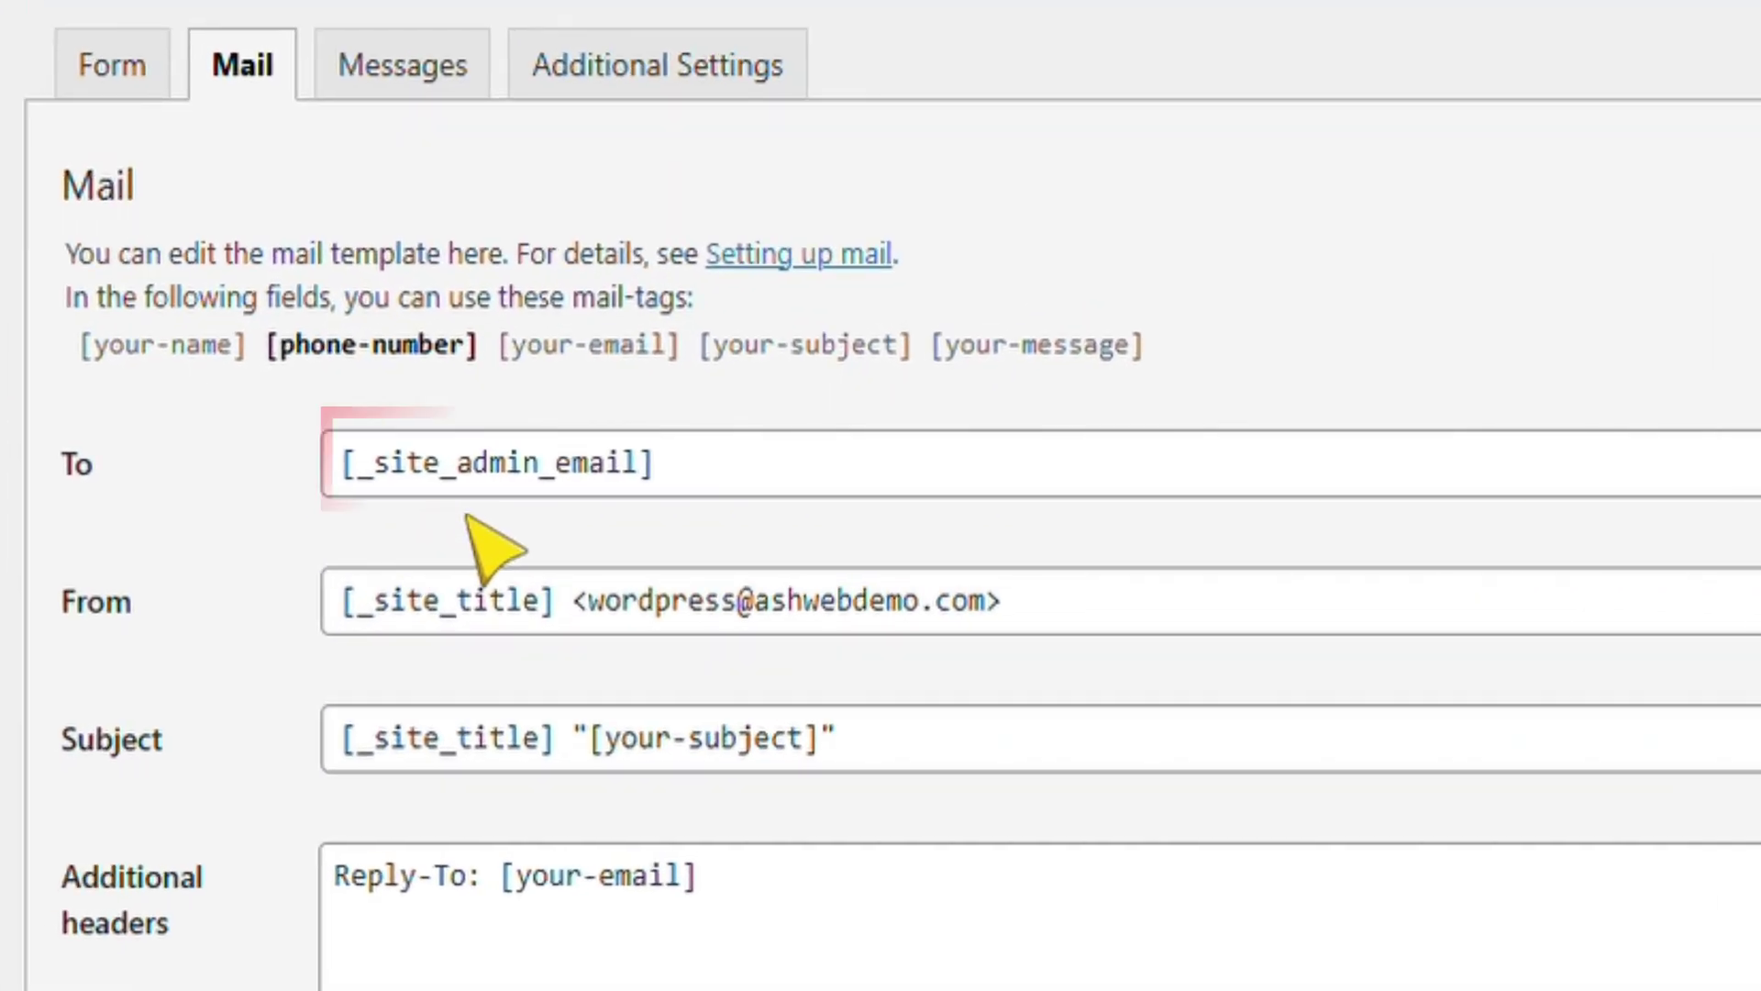
click(722, 505)
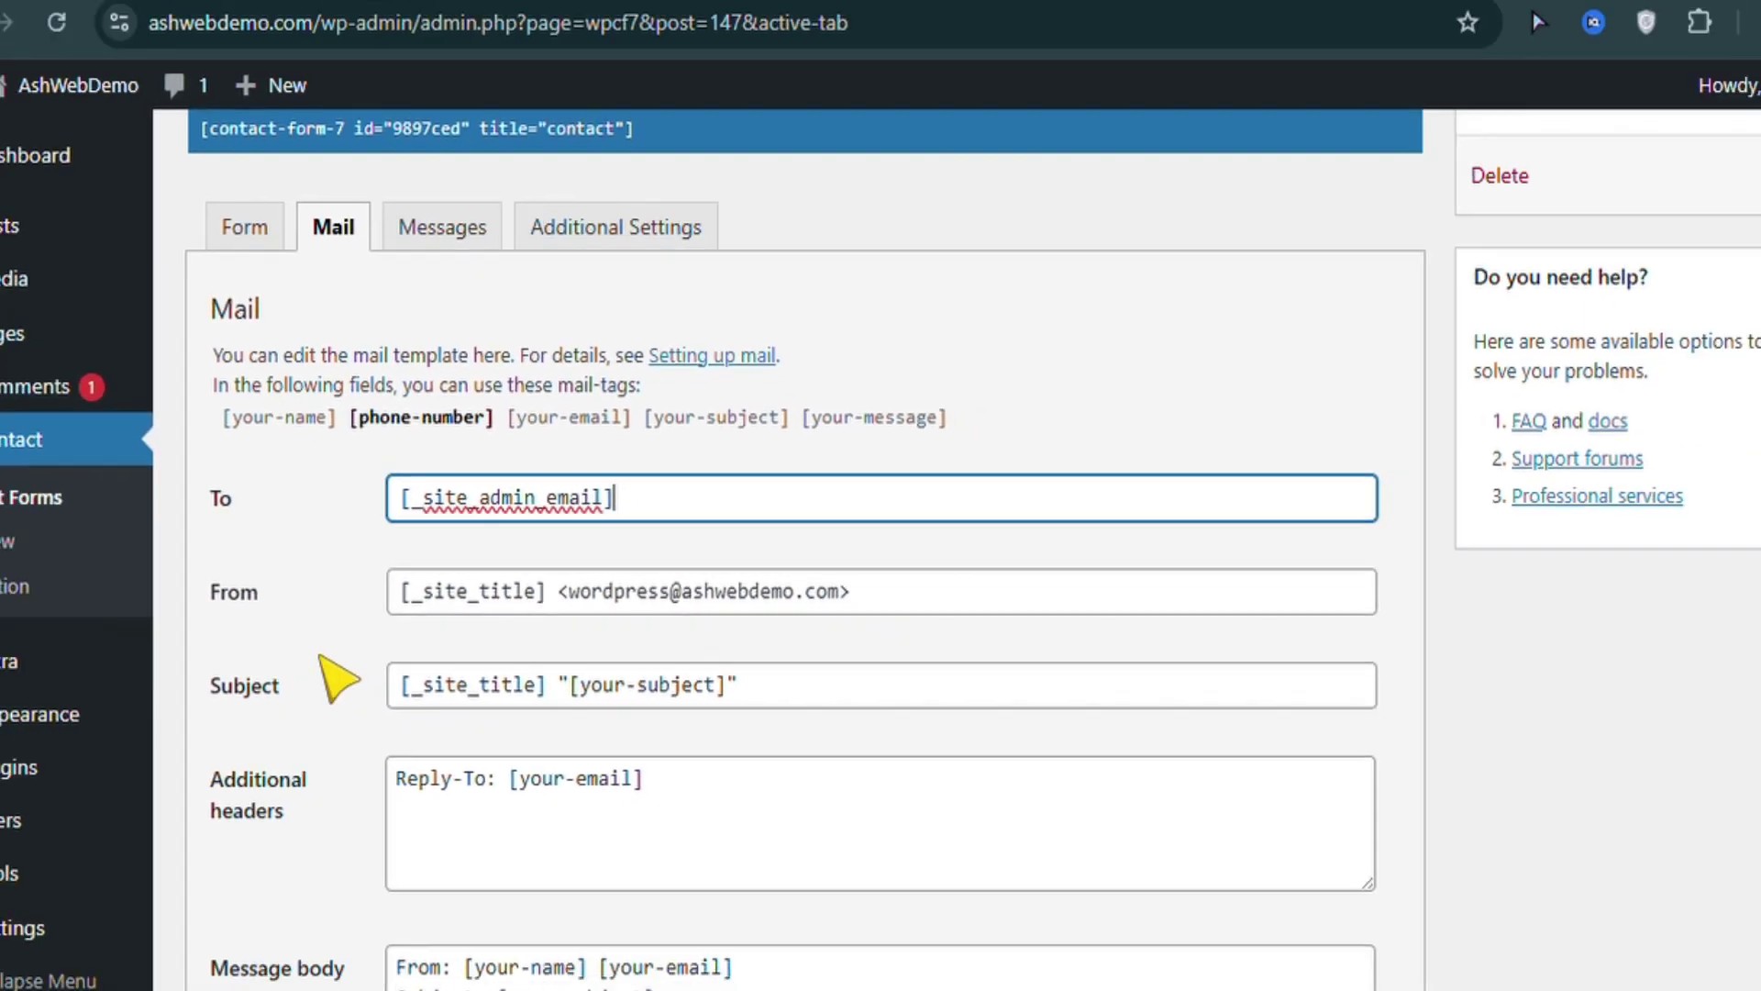
mouse_move(94, 932)
click(225, 813)
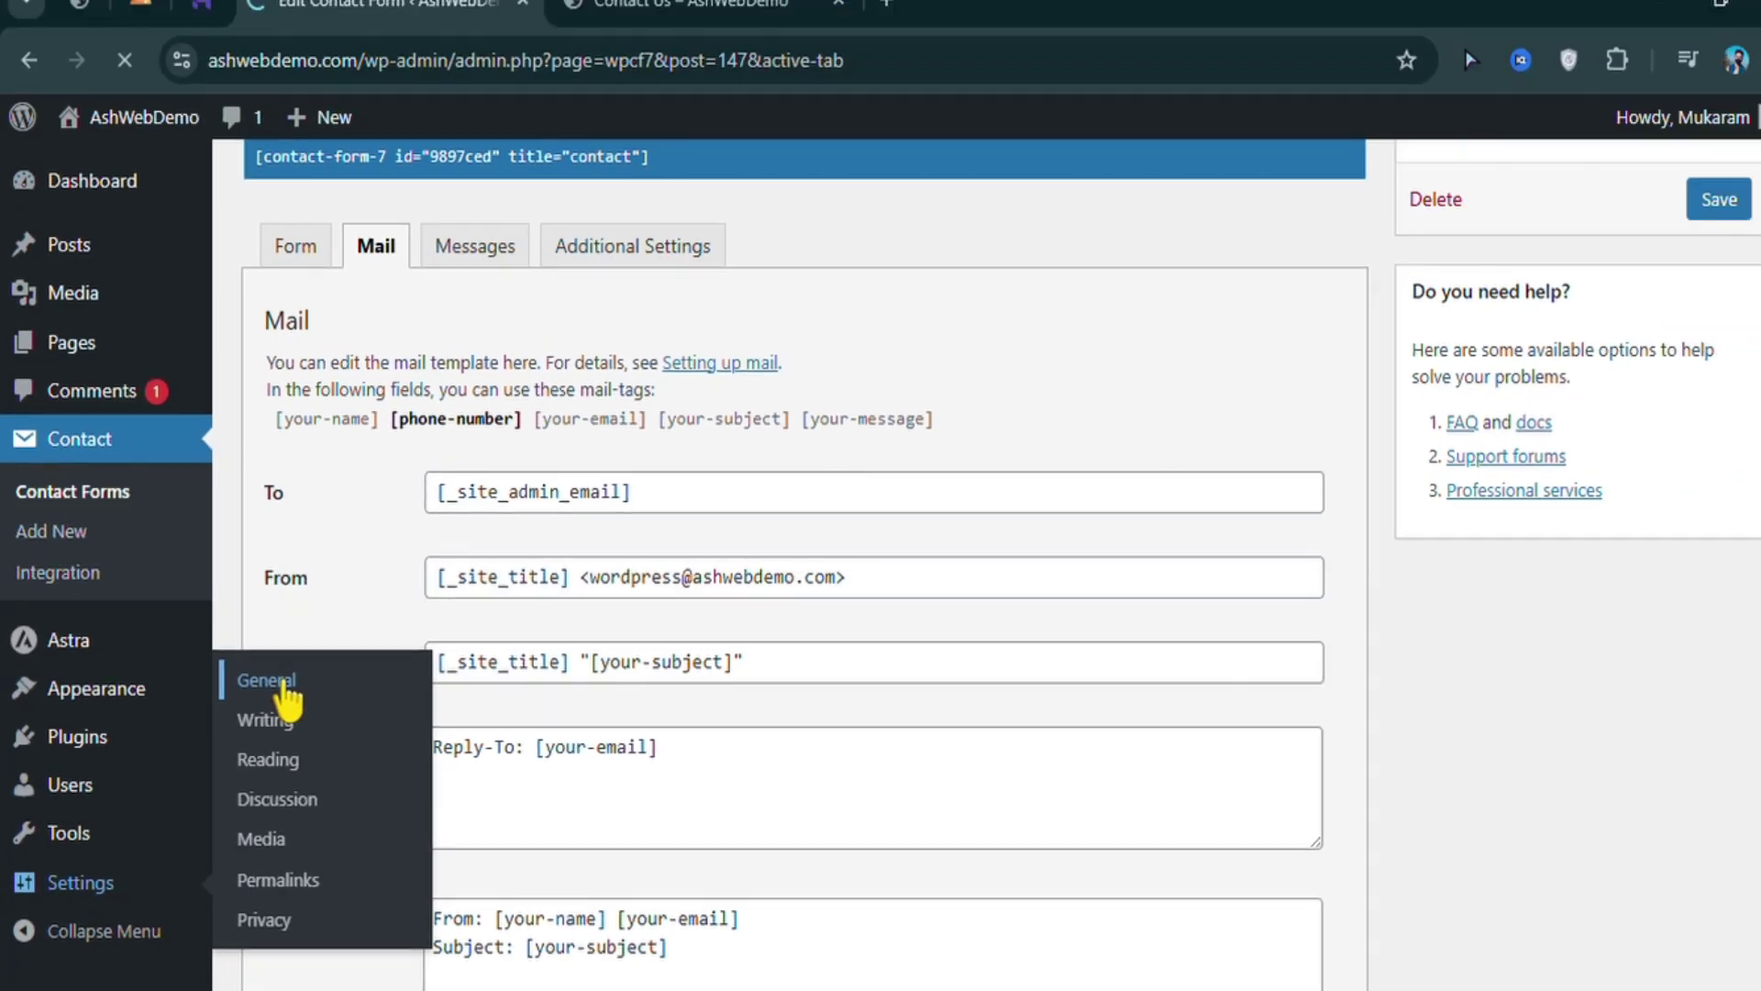
Check the General Settings page, then go back to Contact Form 7's contact forms
click(455, 488)
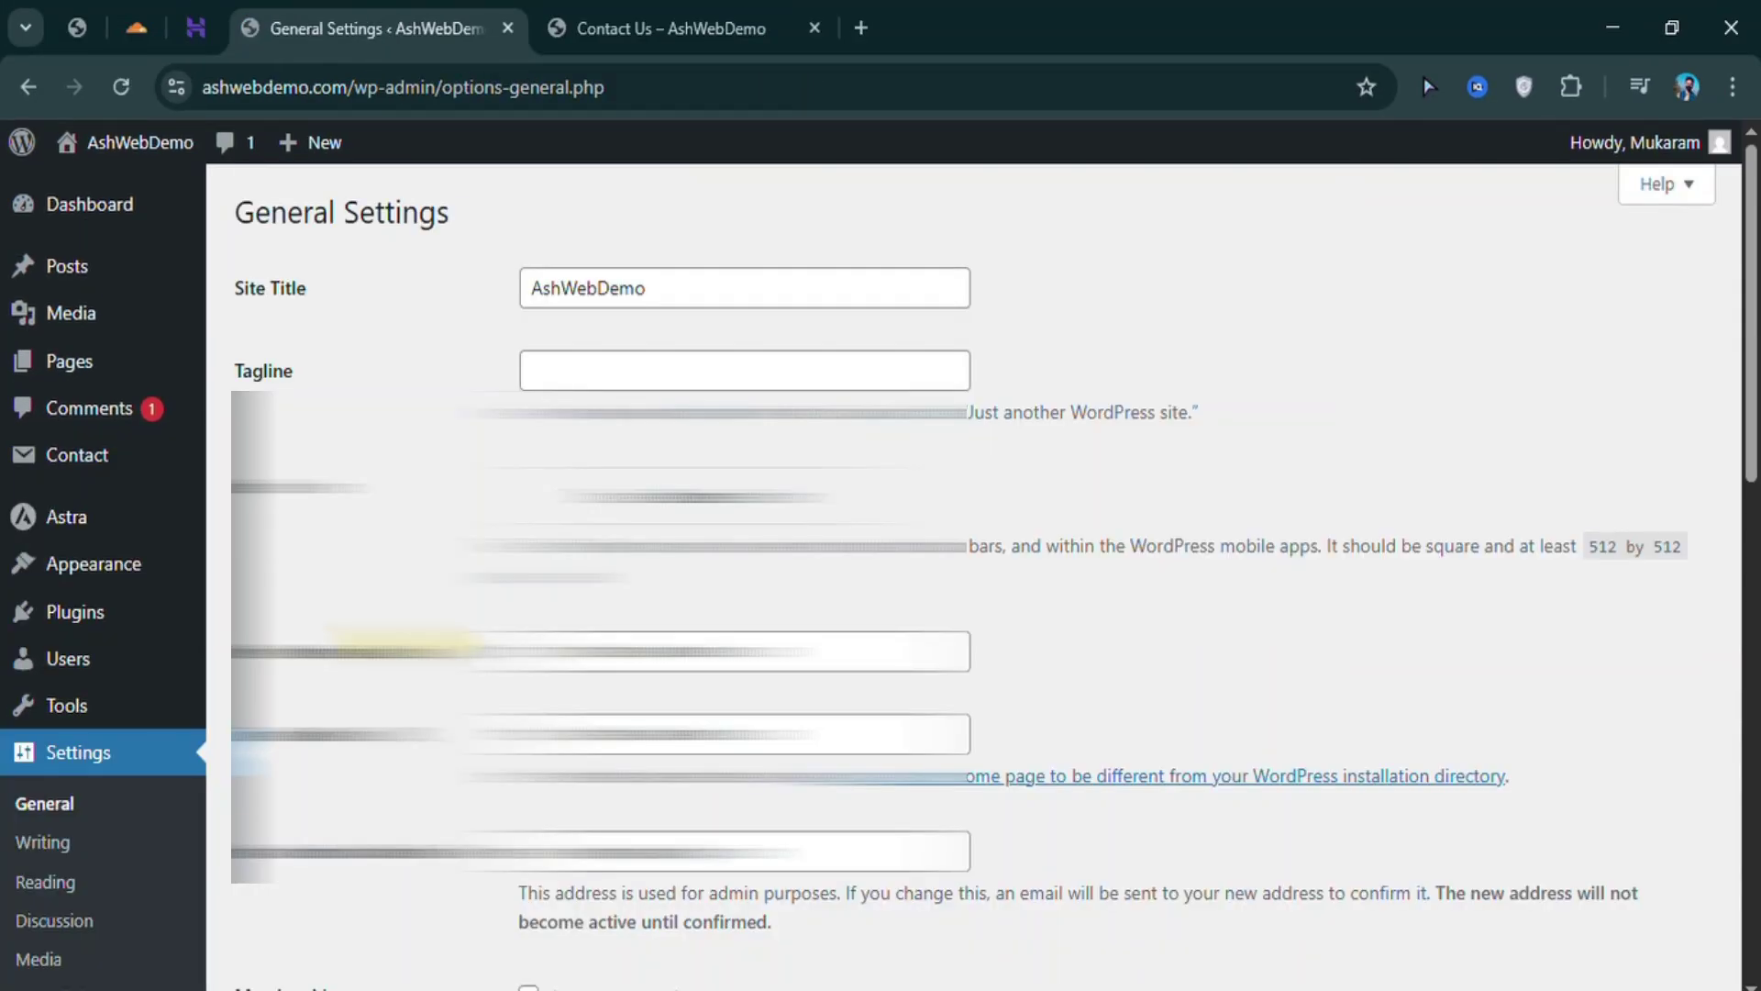
scroll(456, 491, down, 3)
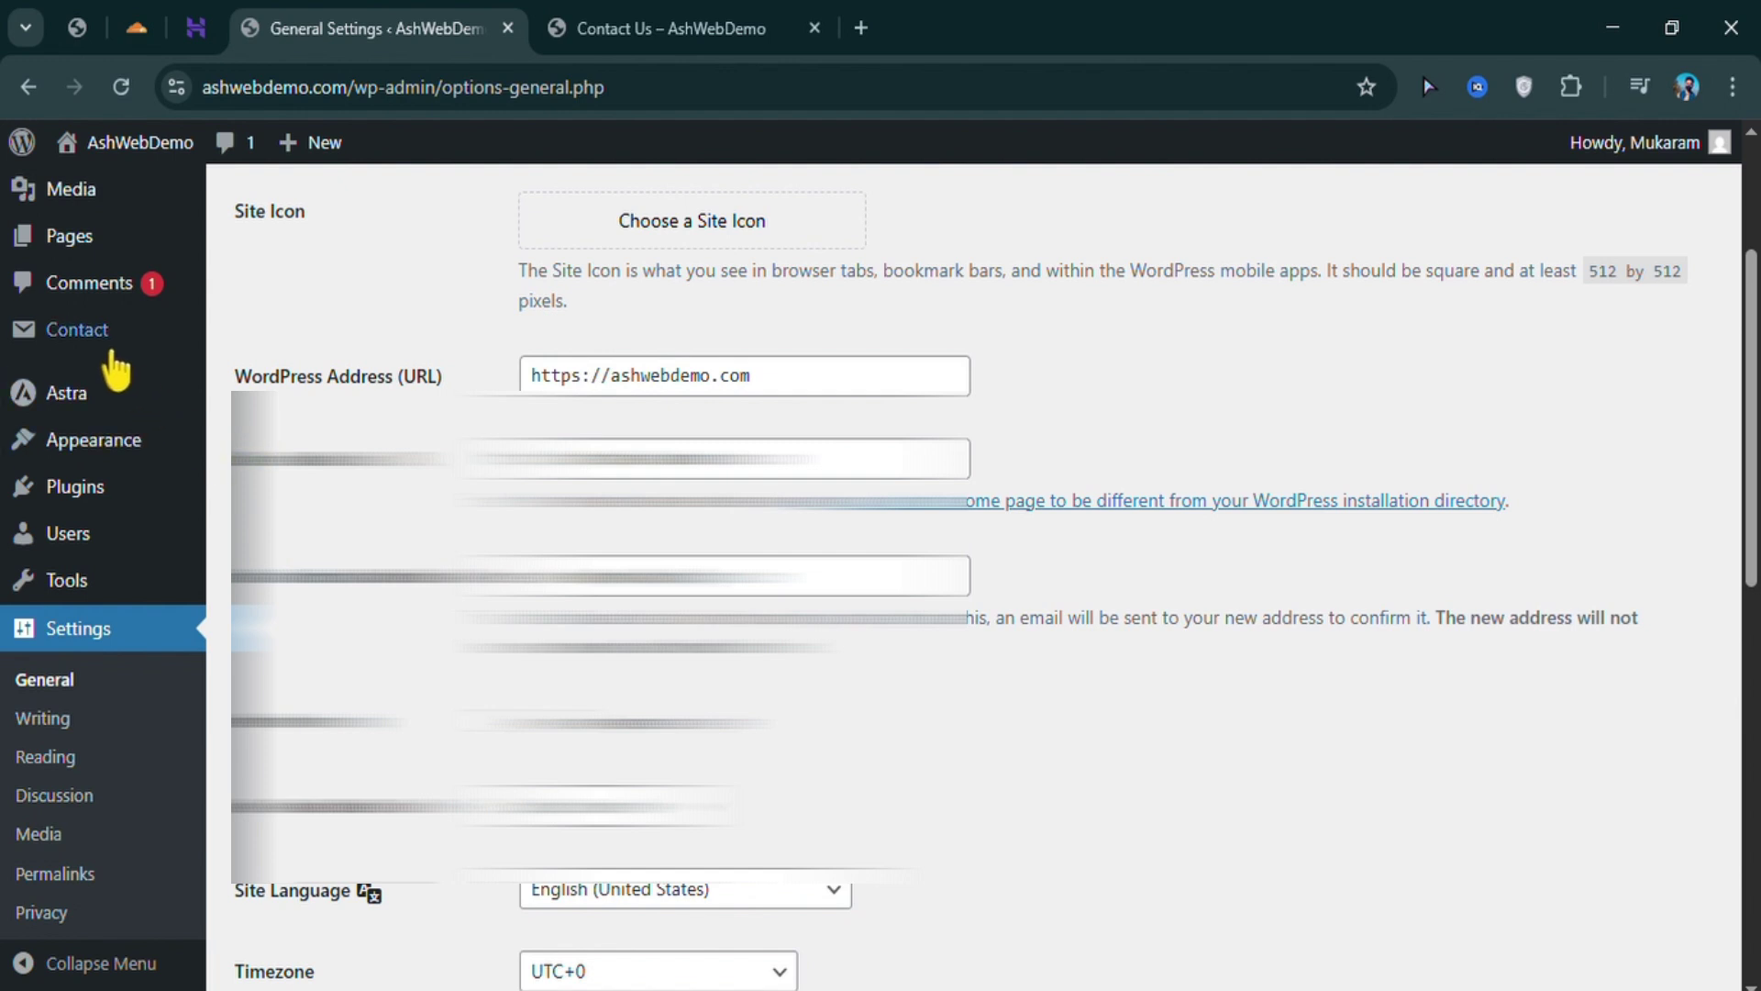
click(111, 350)
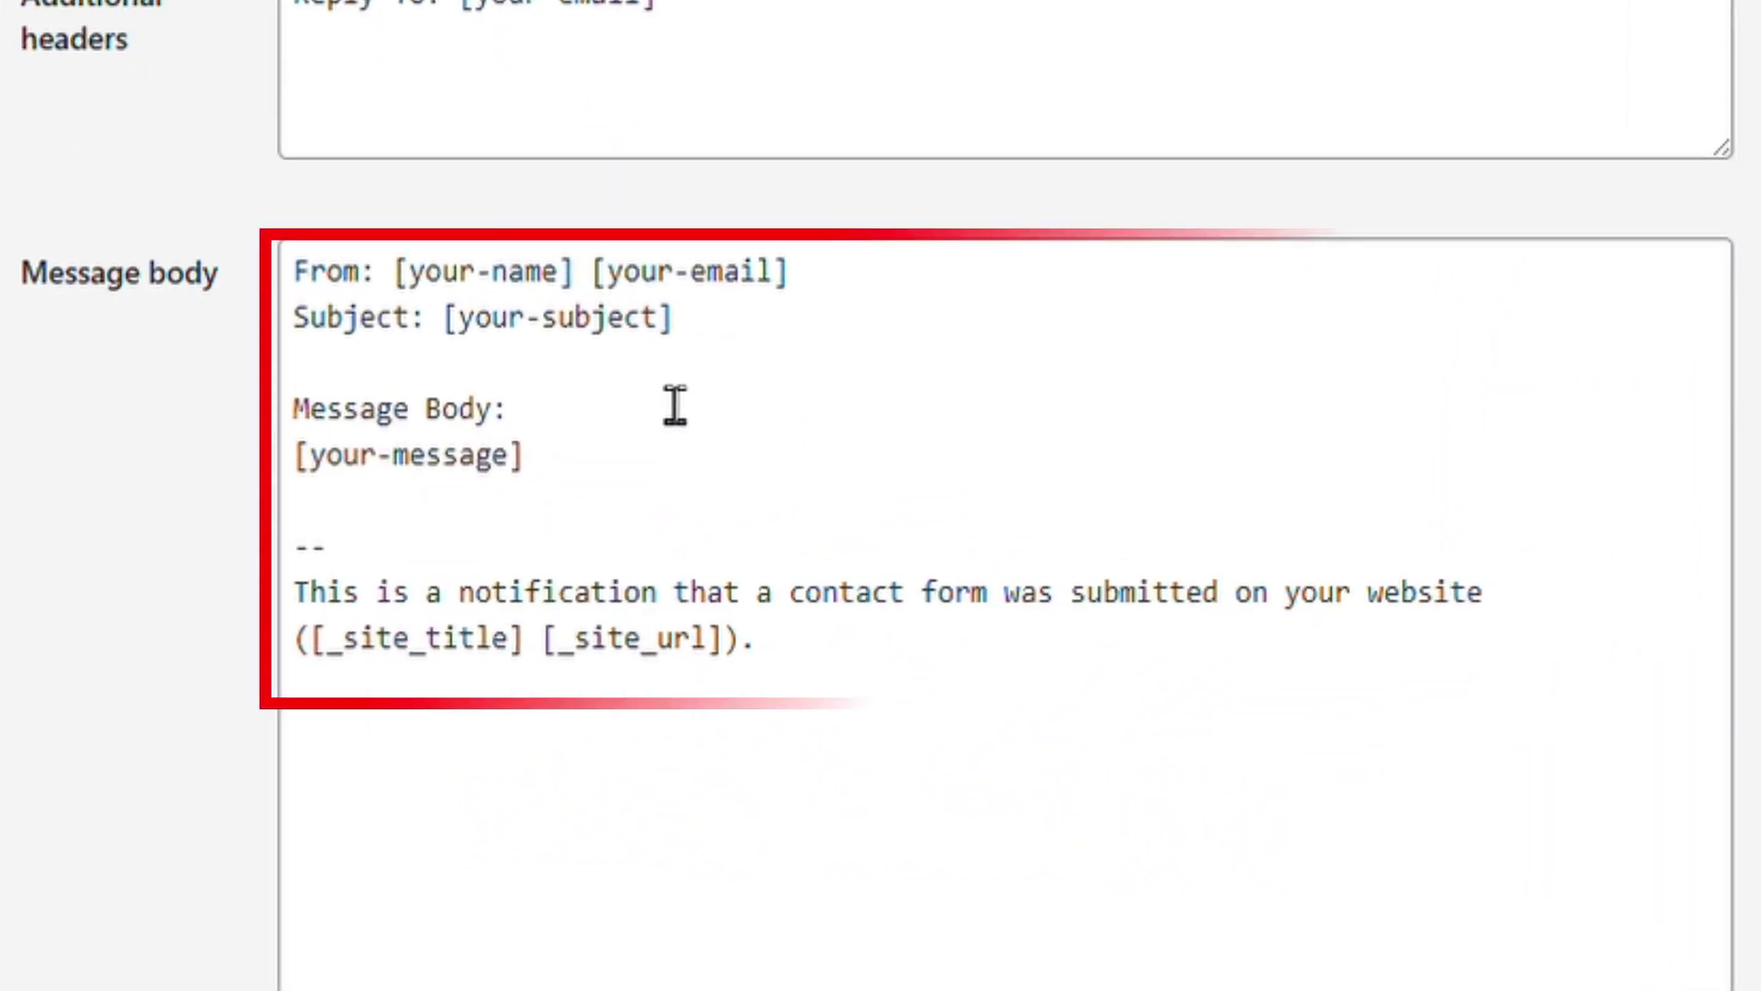
Add a 'Phone: [phone-number]' line to the mail message body
click(676, 406)
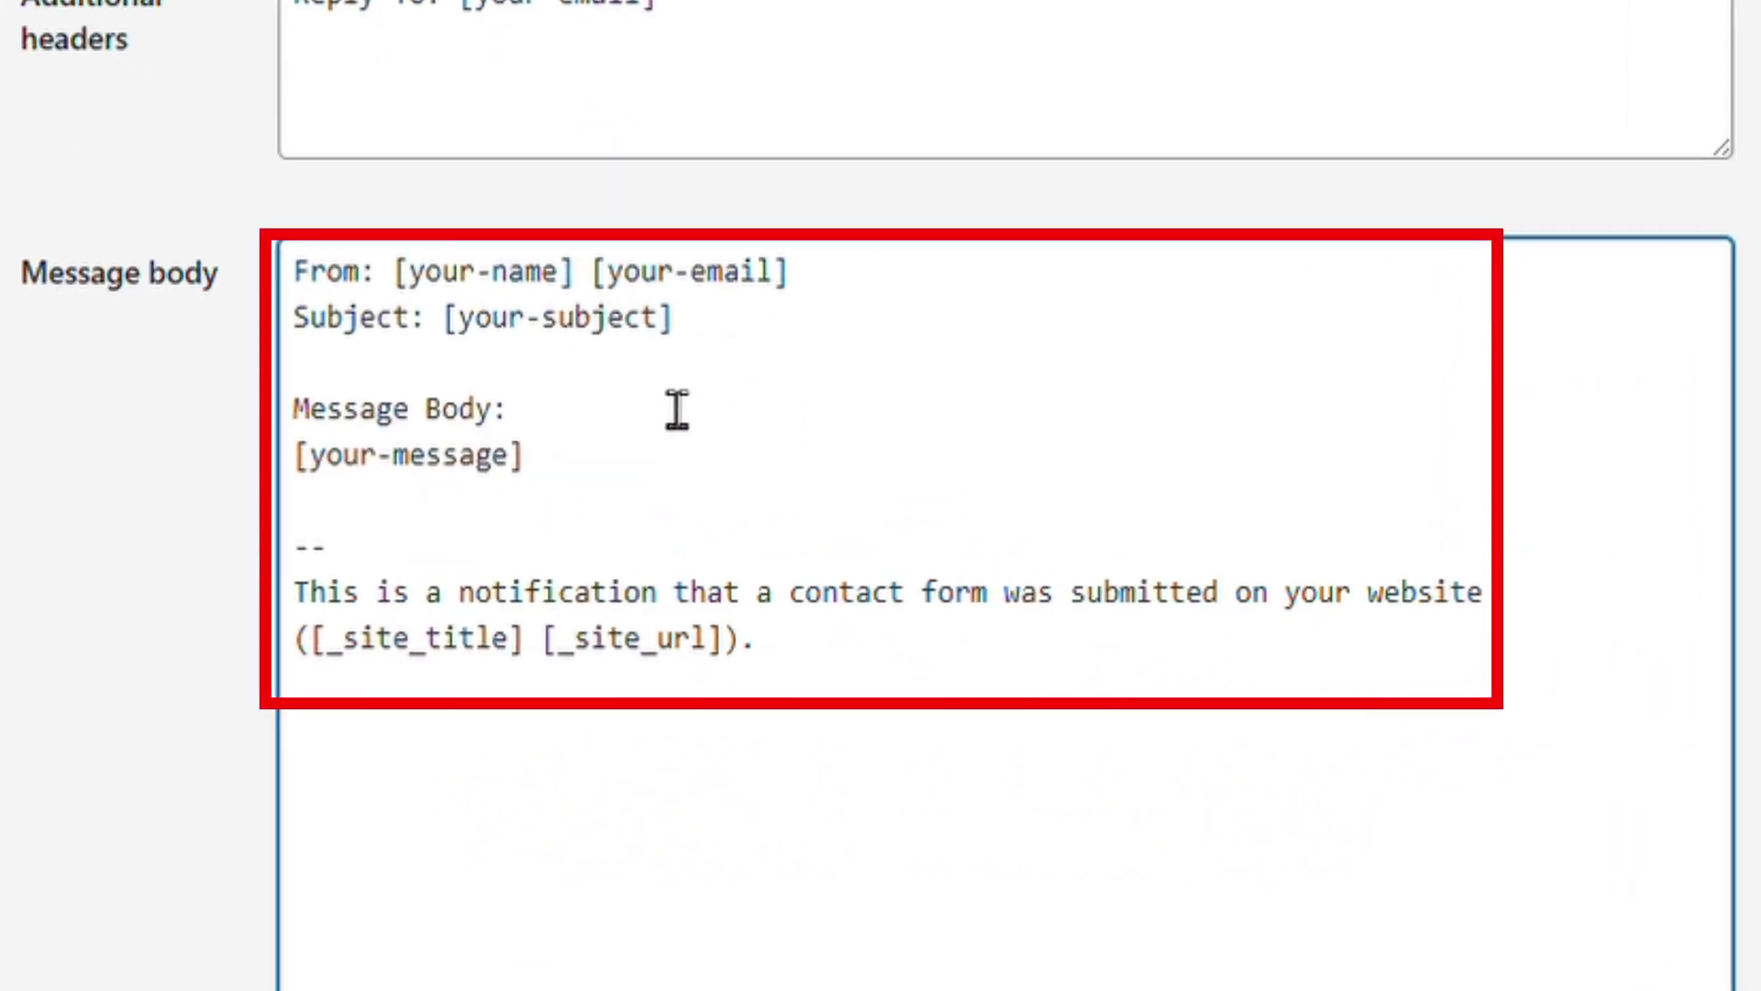
key(Return)
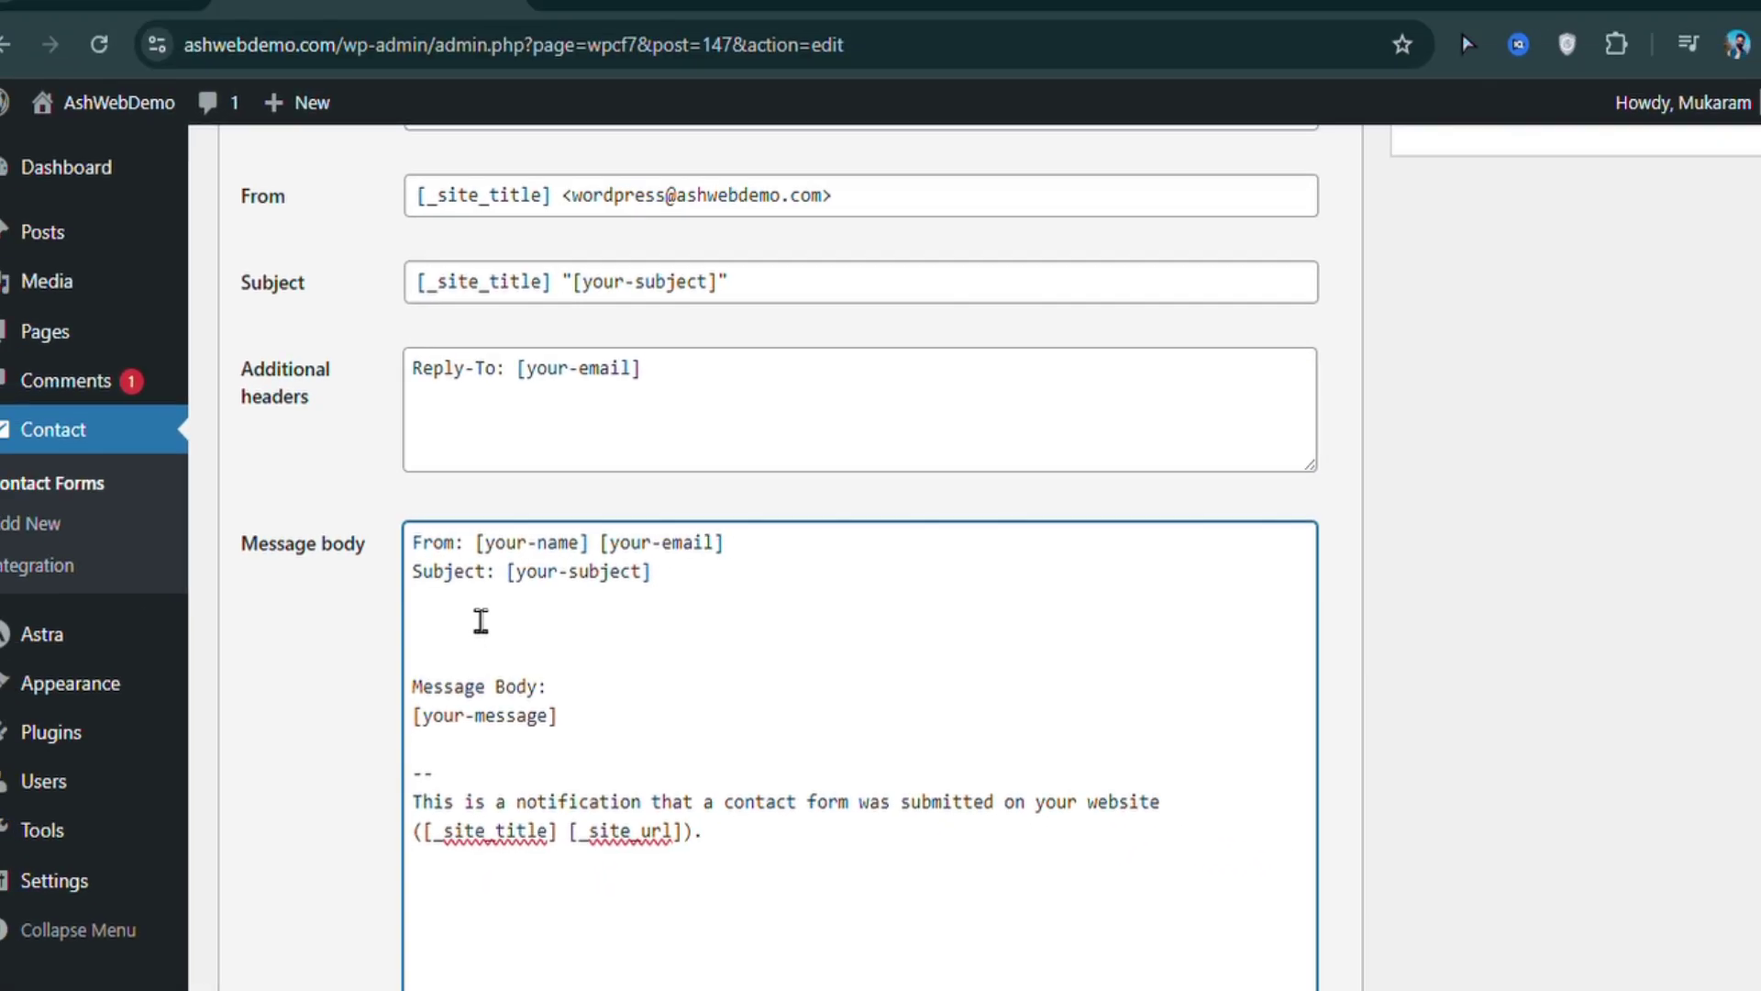
scroll(481, 621, up, 6)
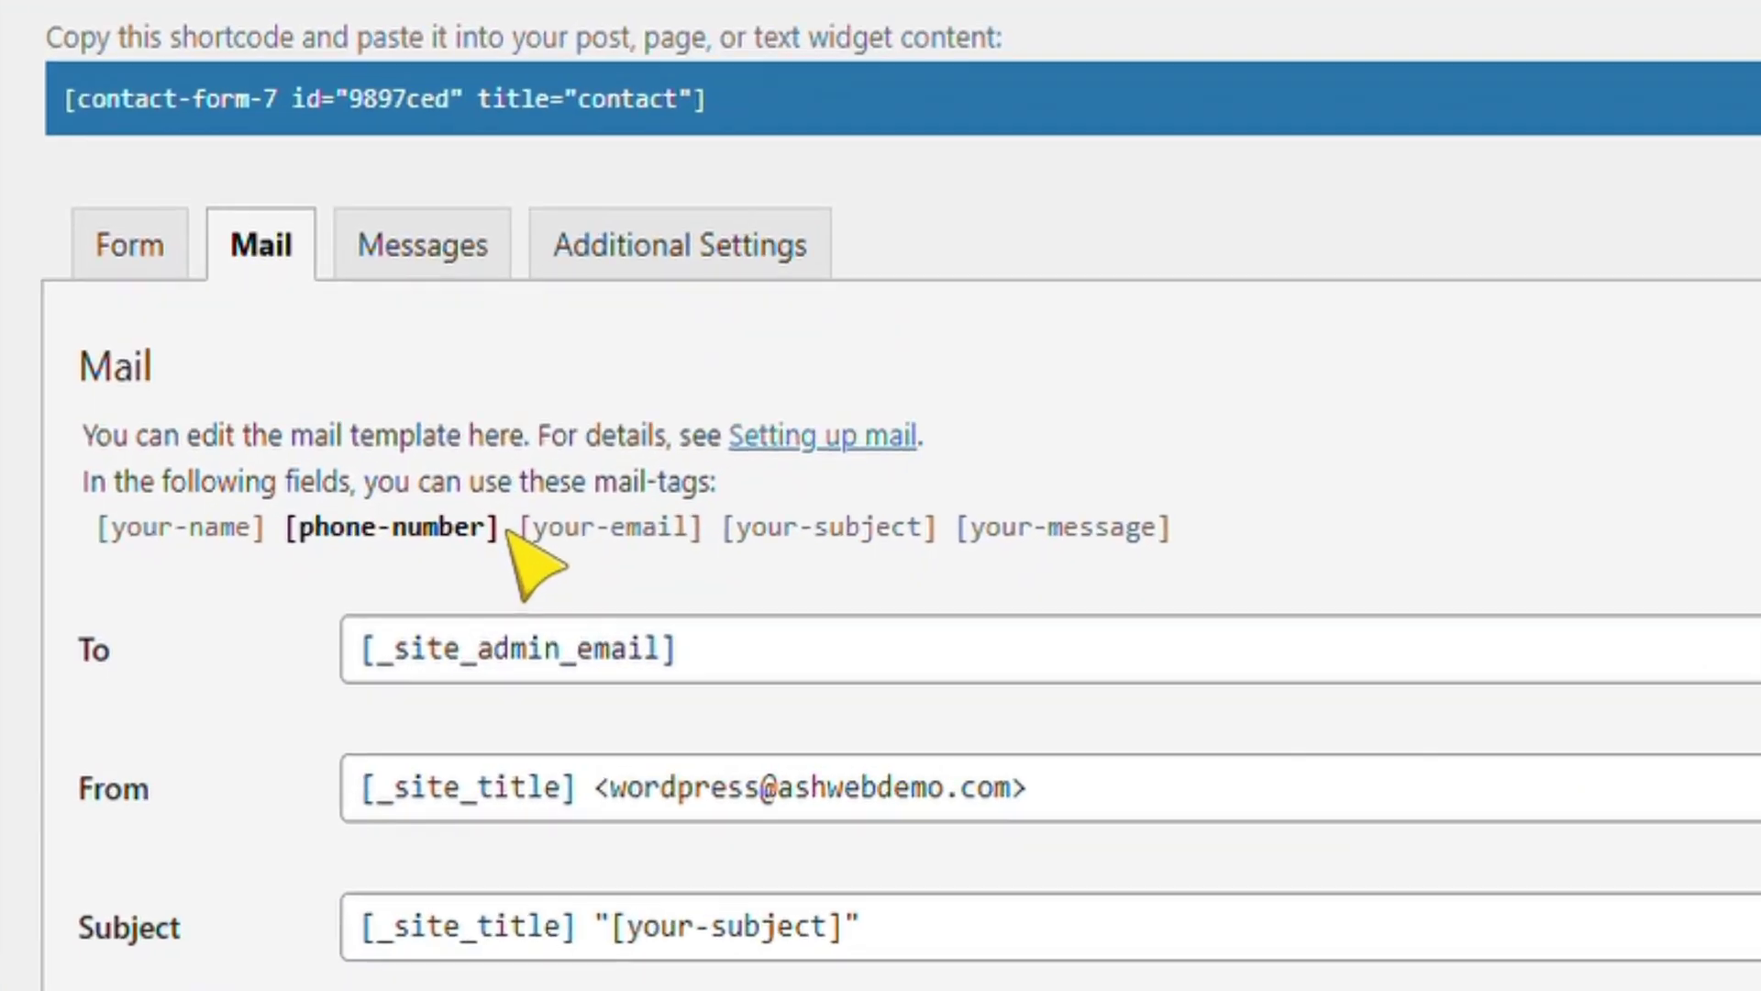
drag(508, 530, 476, 530)
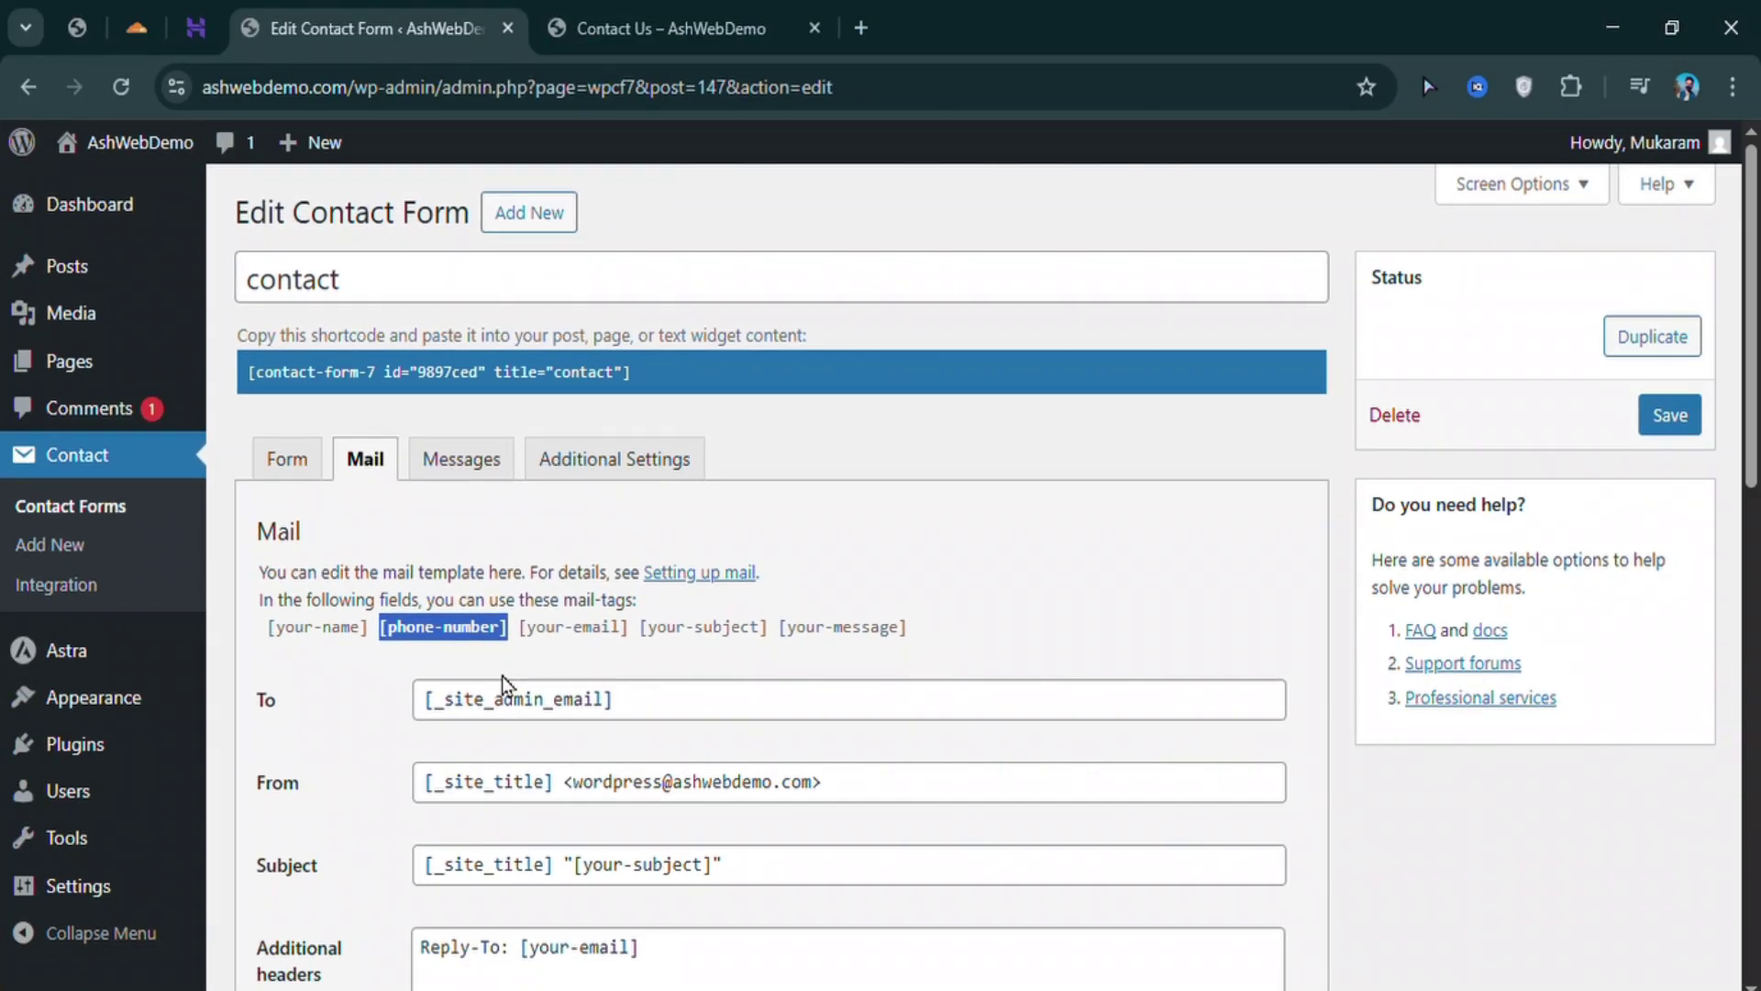
scroll(509, 722, down, 3)
click(469, 631)
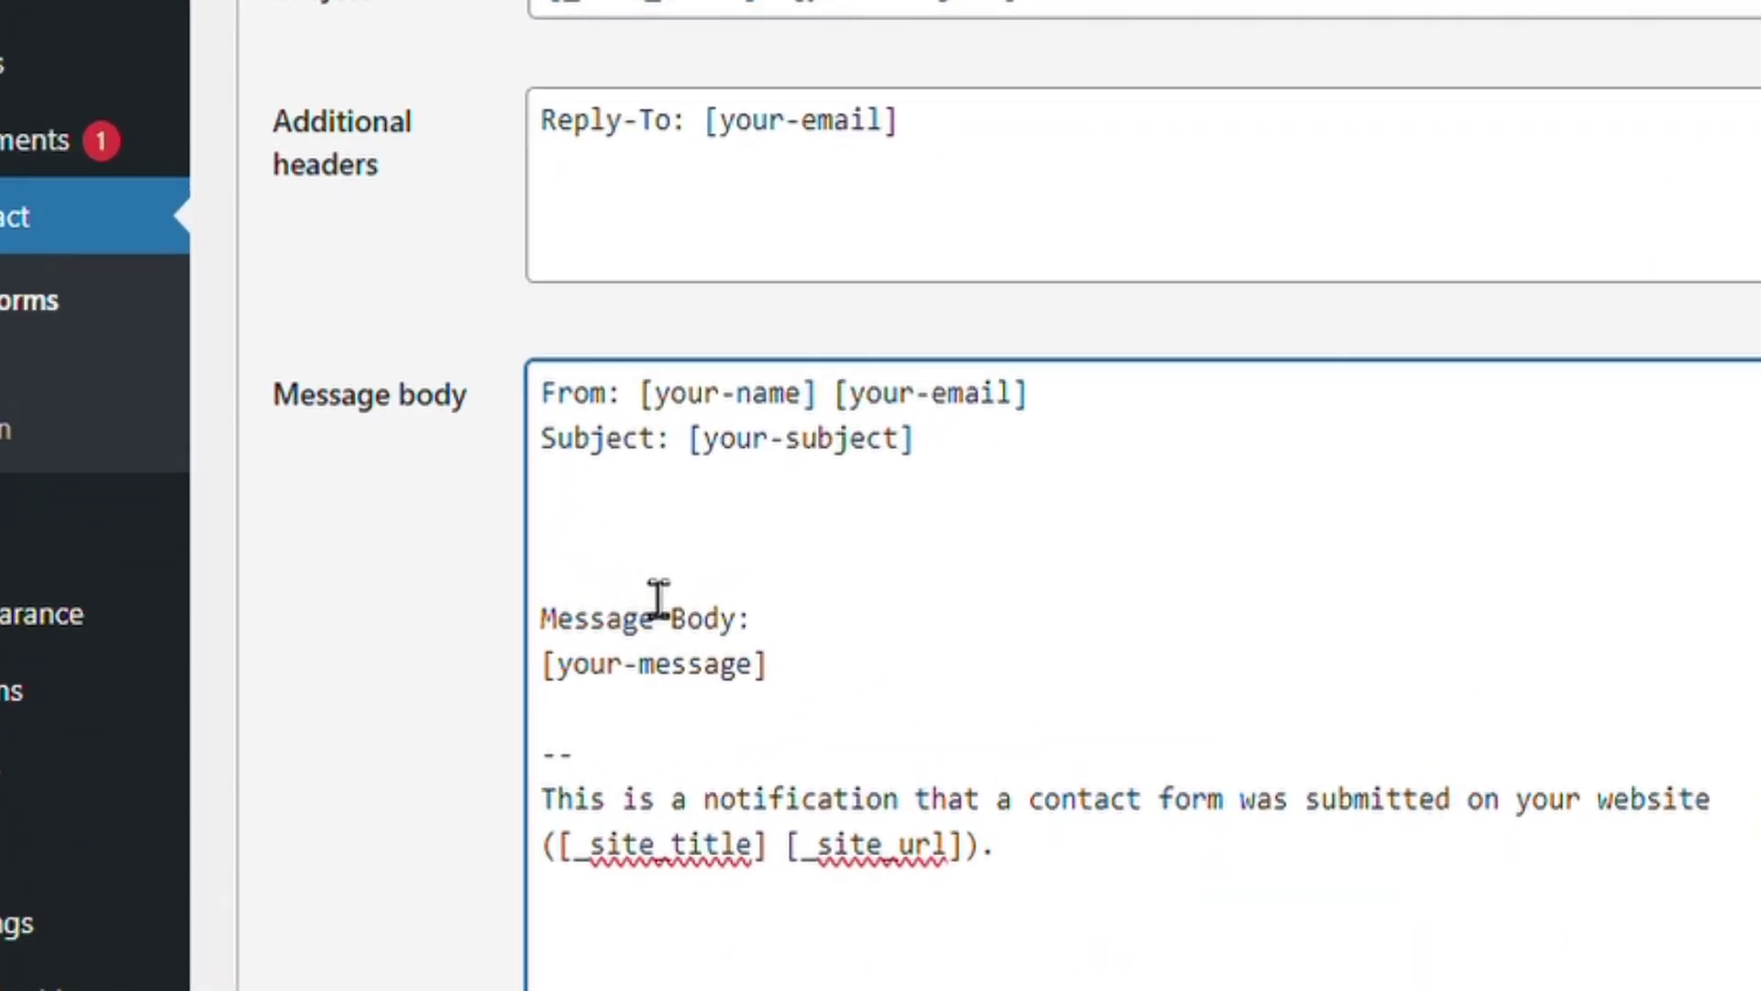
text(Phone)
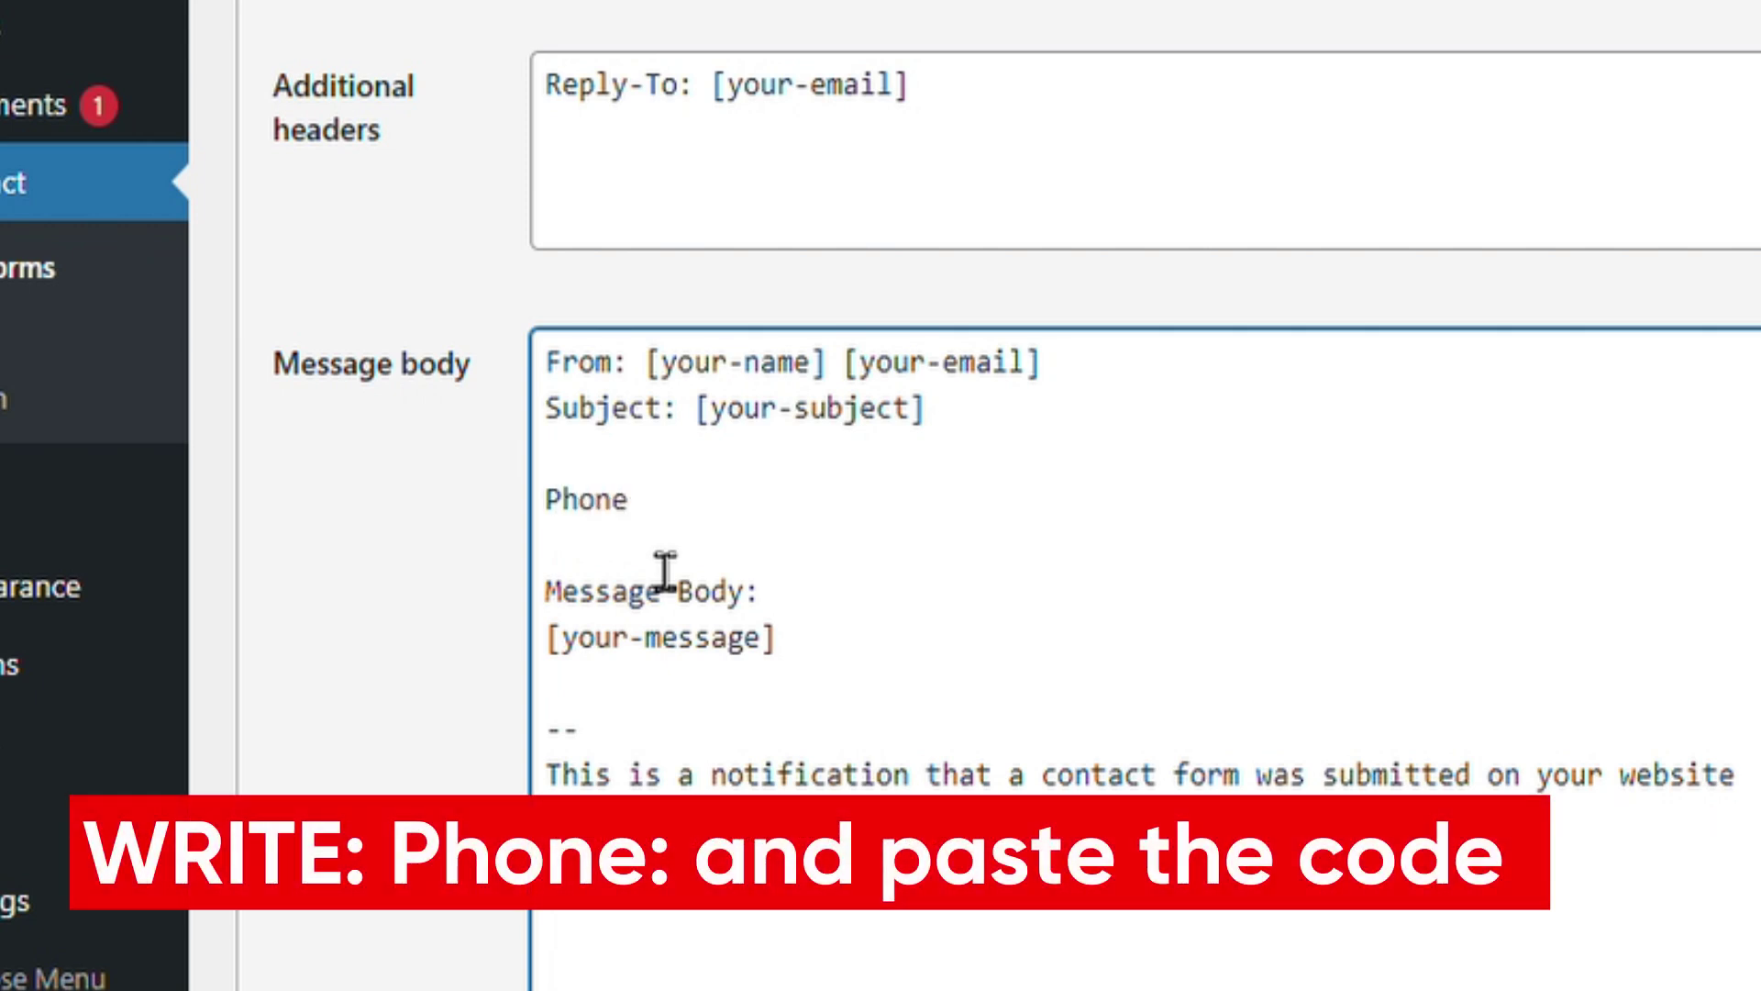
text(:)
key(ctrl+v)
Save the contact form and copy its shortcode
scroll(559, 723, down, 3)
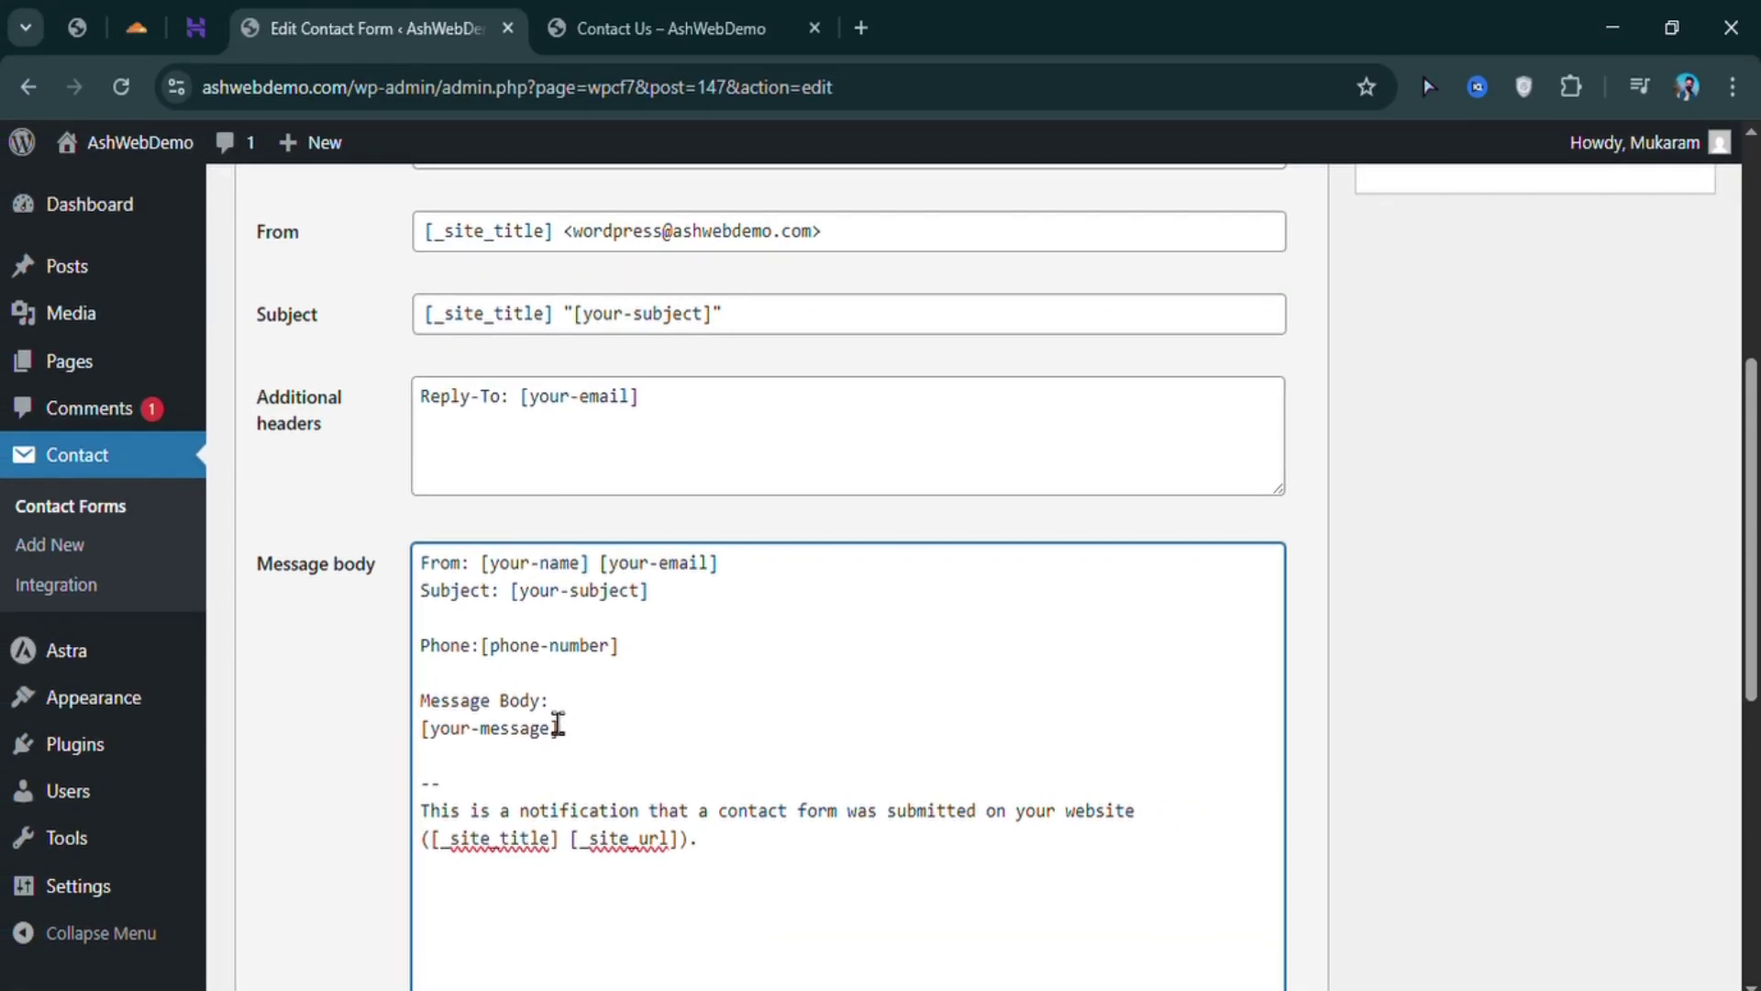
scroll(573, 741, down, 3)
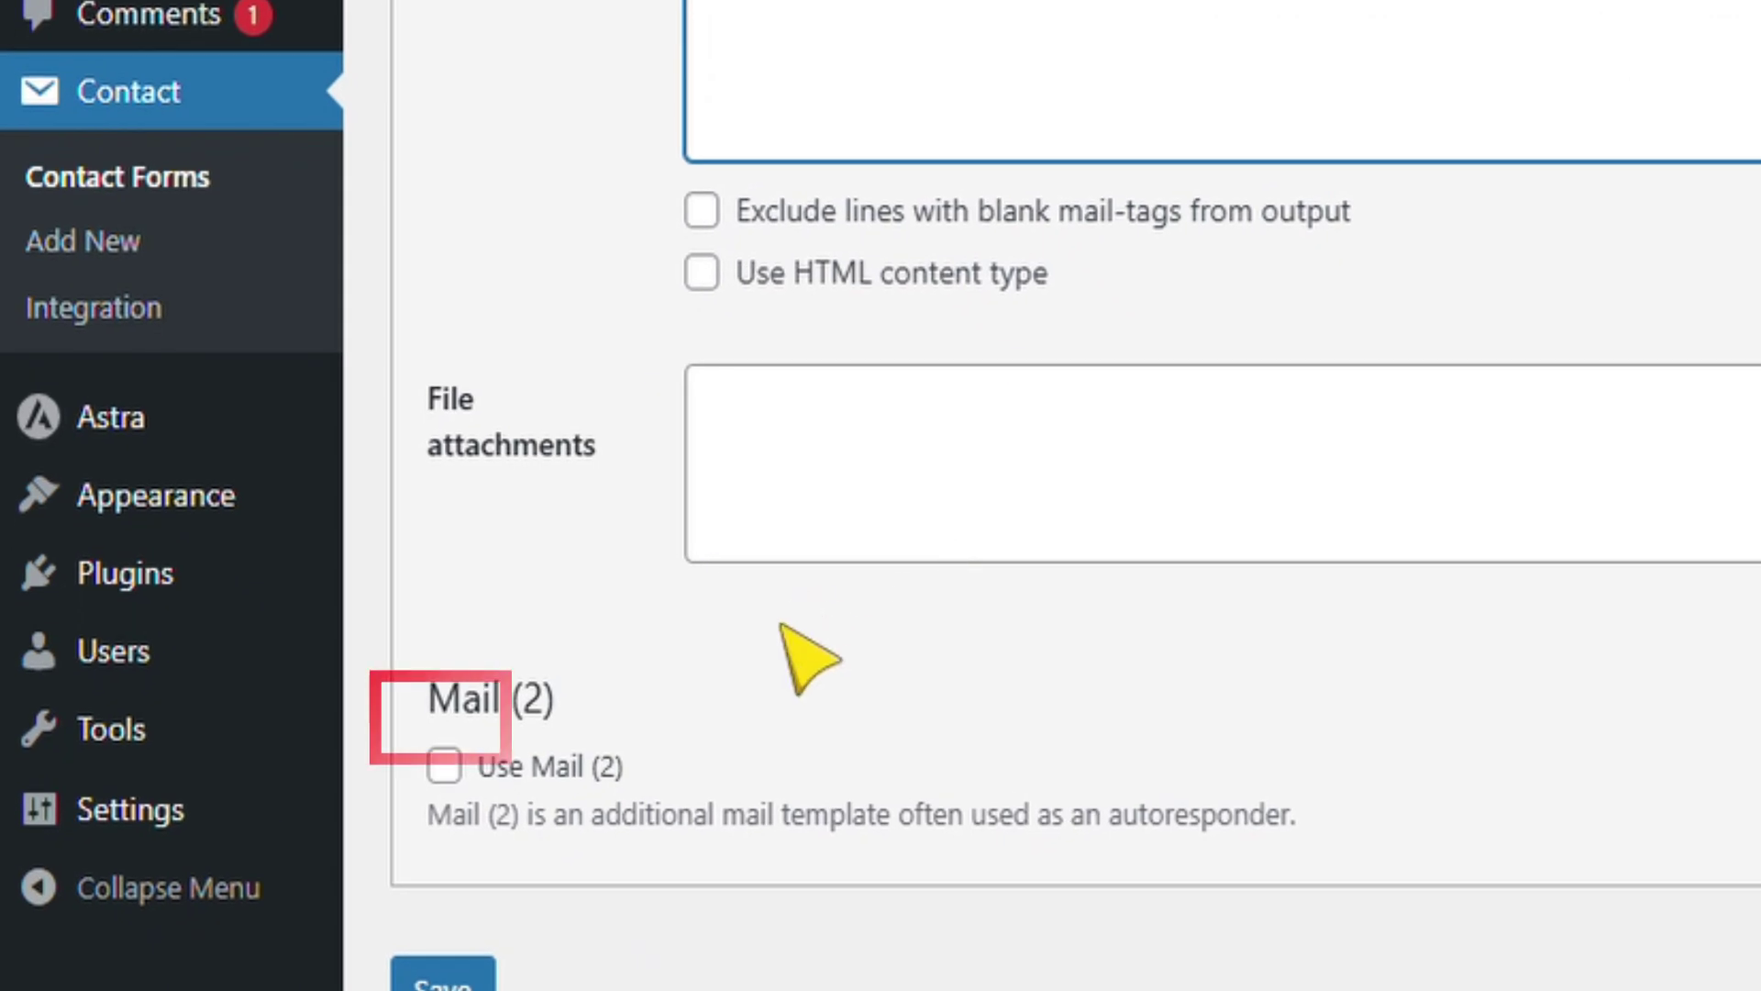
scroll(483, 791, down, 2)
click(457, 750)
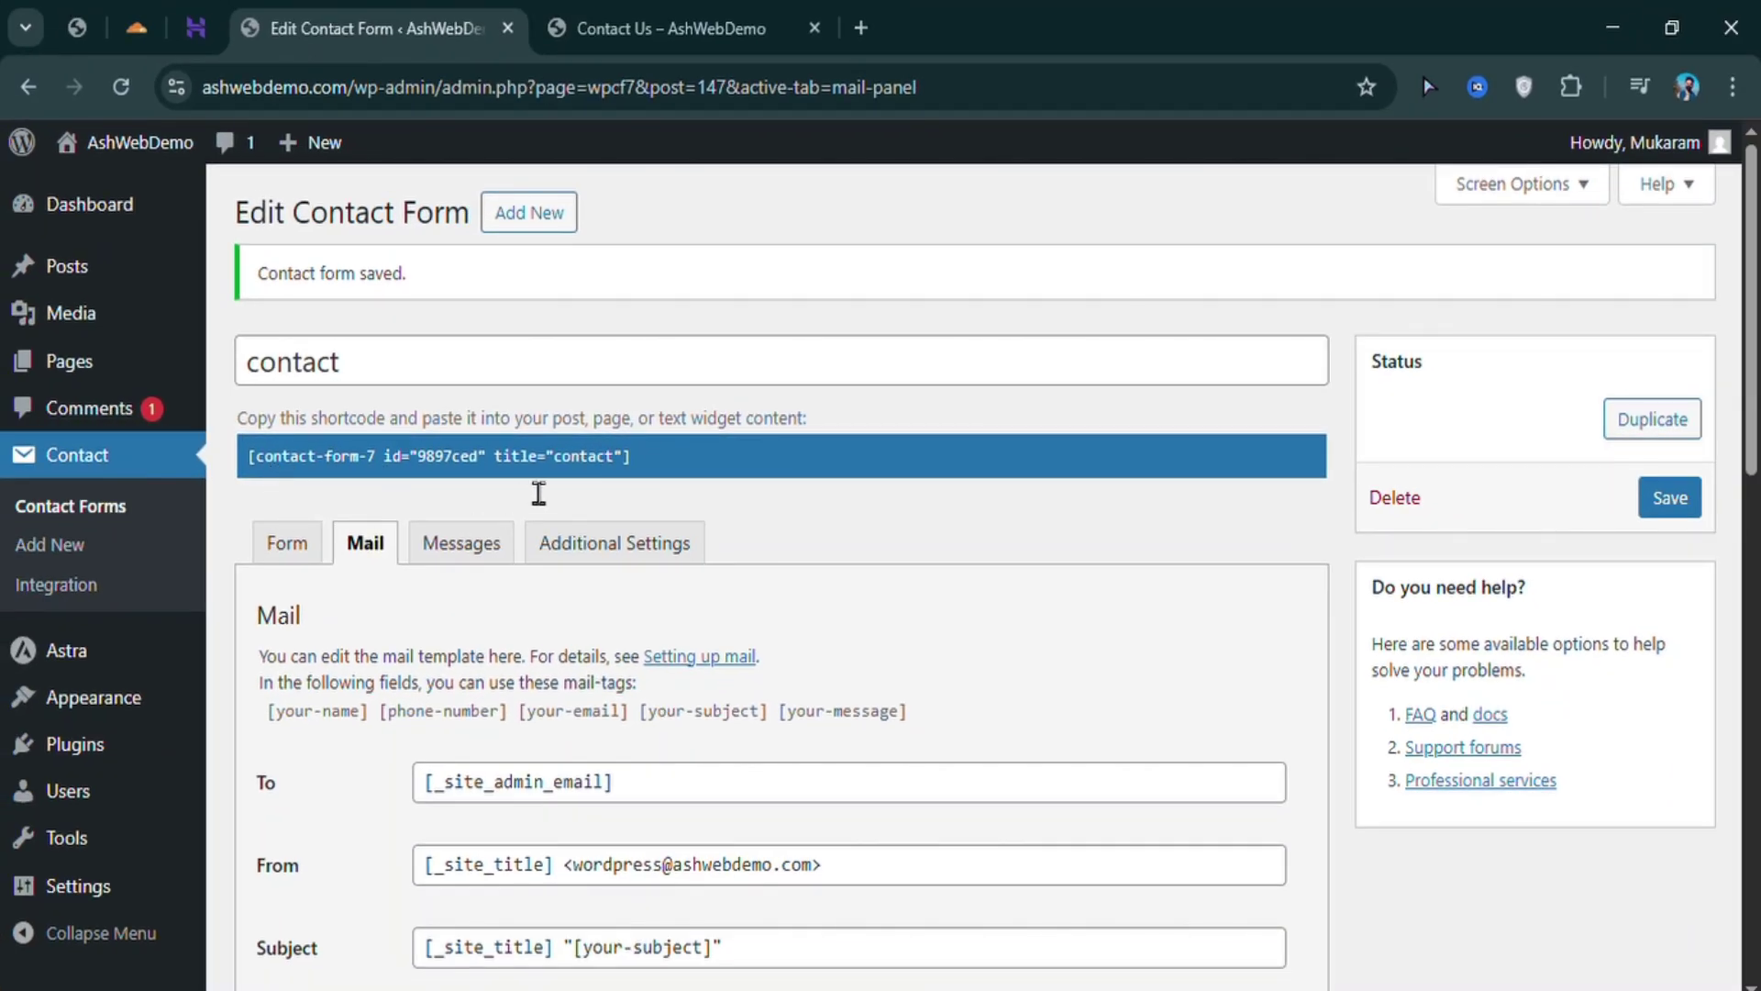
click(715, 516)
key(ctrl+c)
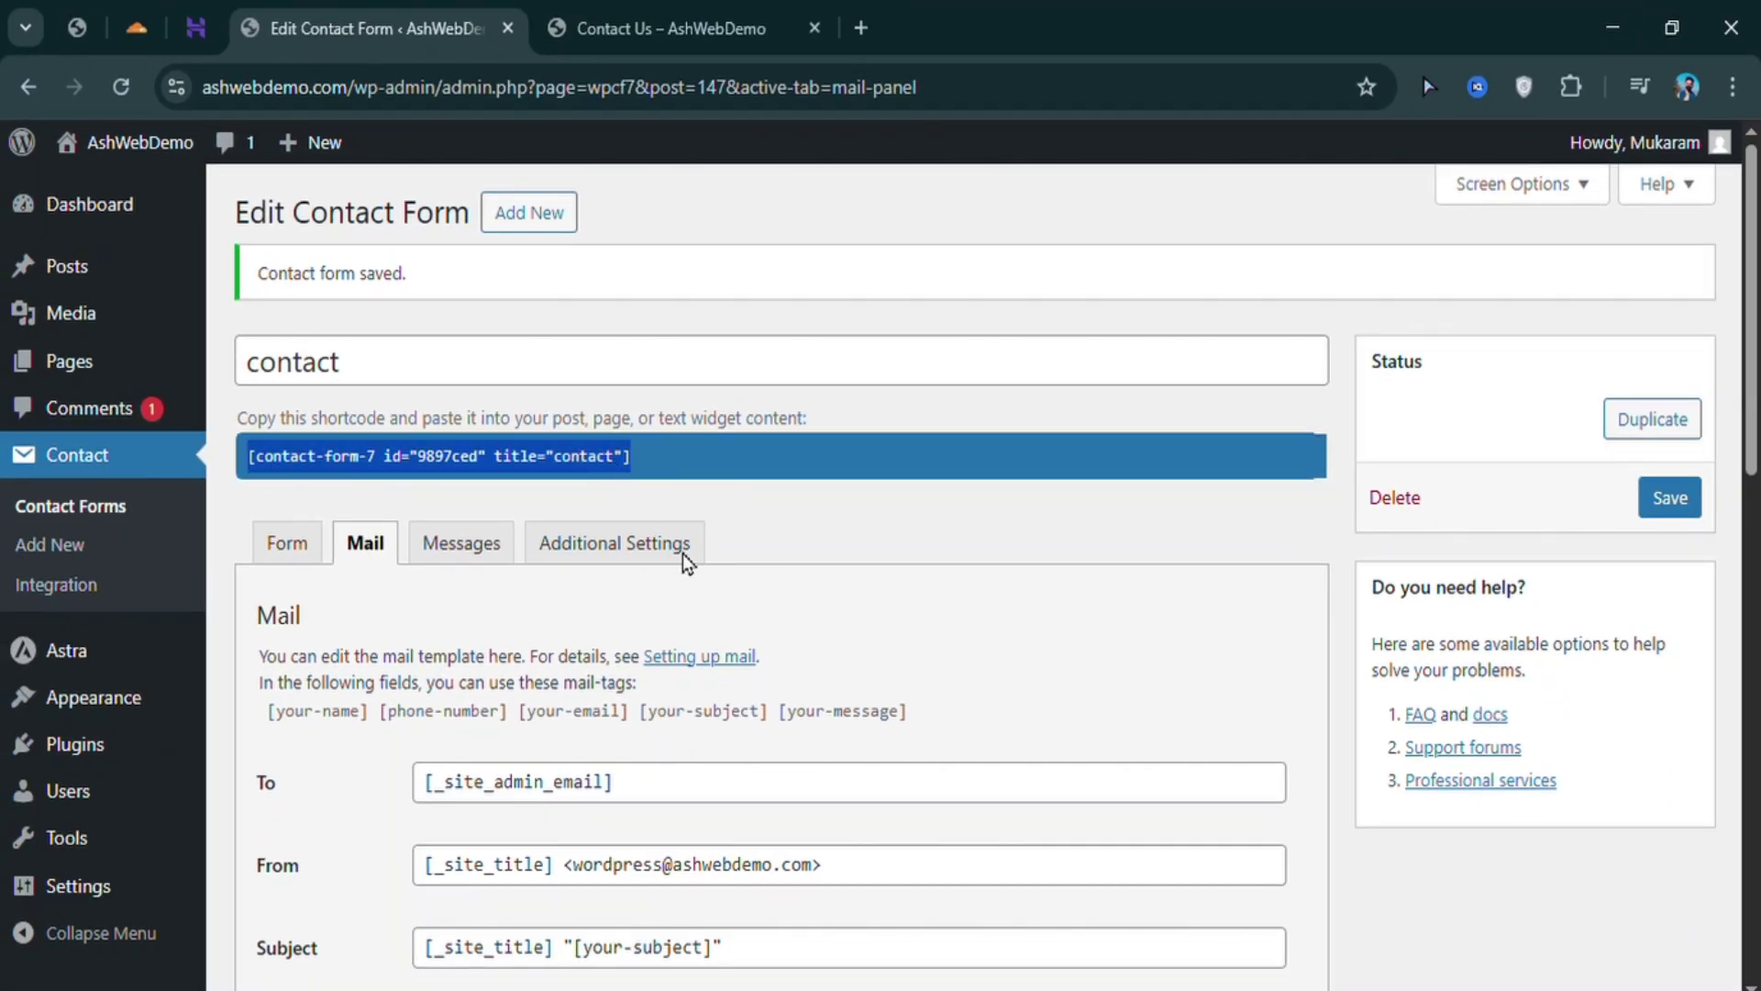
Open the Contact Us page in the block editor
click(627, 41)
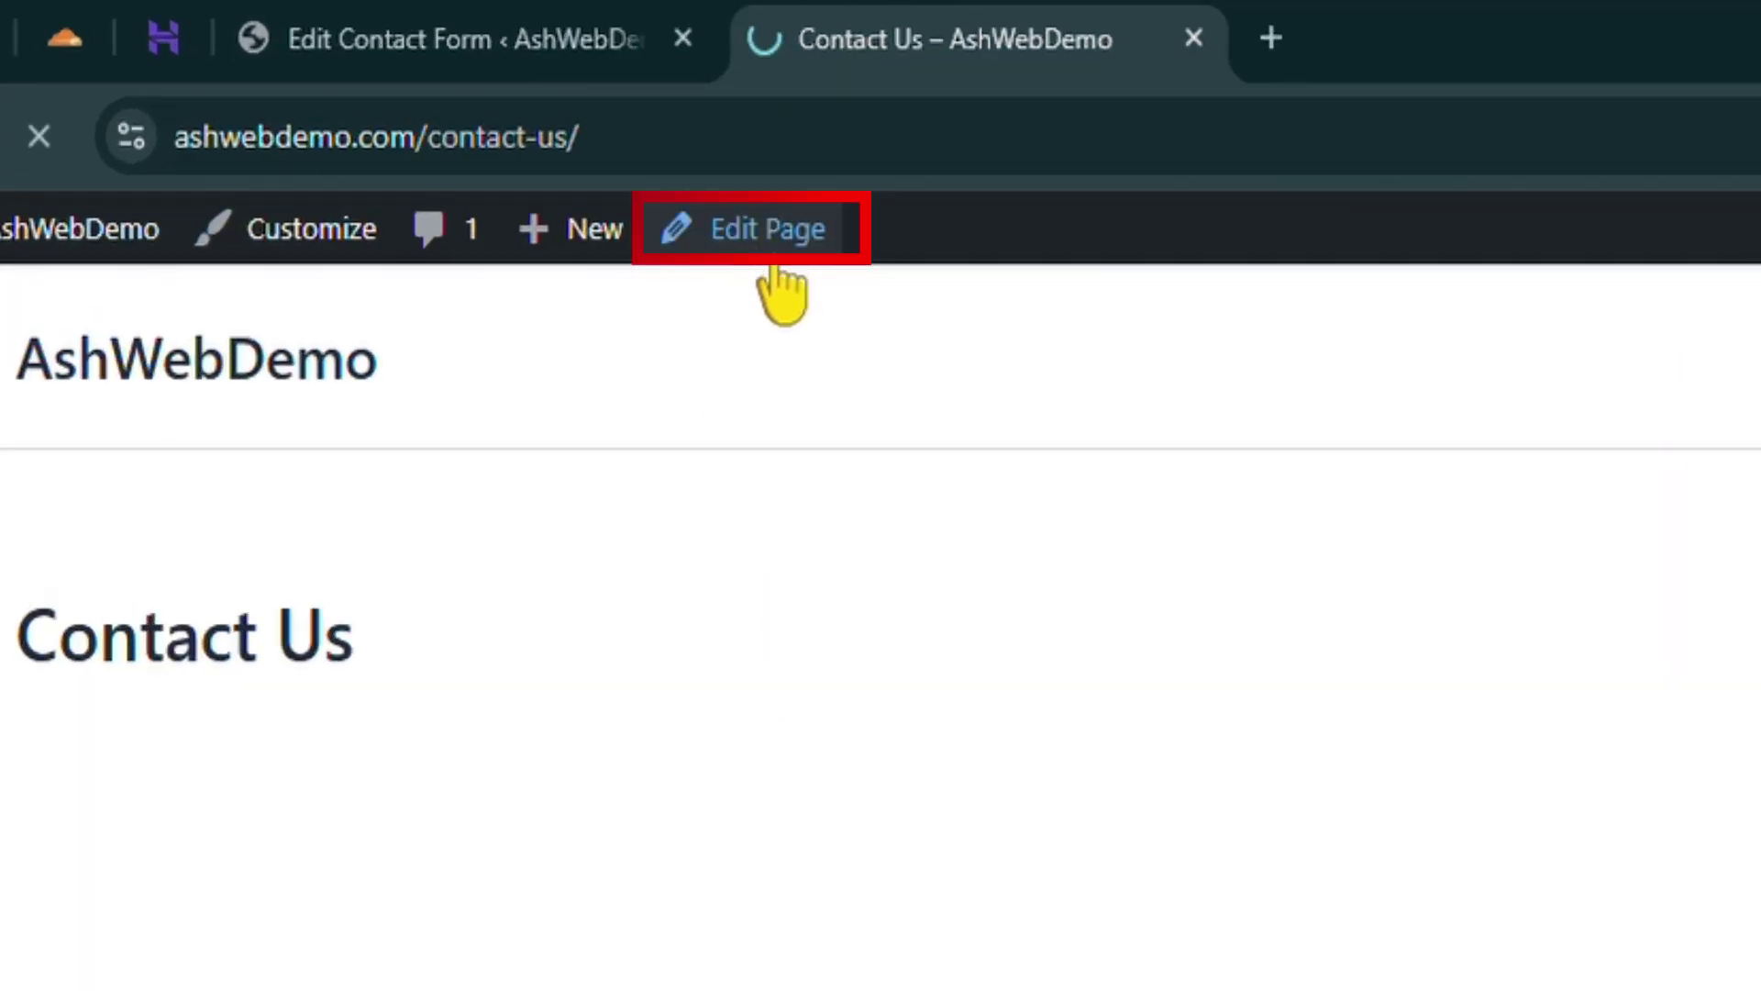
click(774, 265)
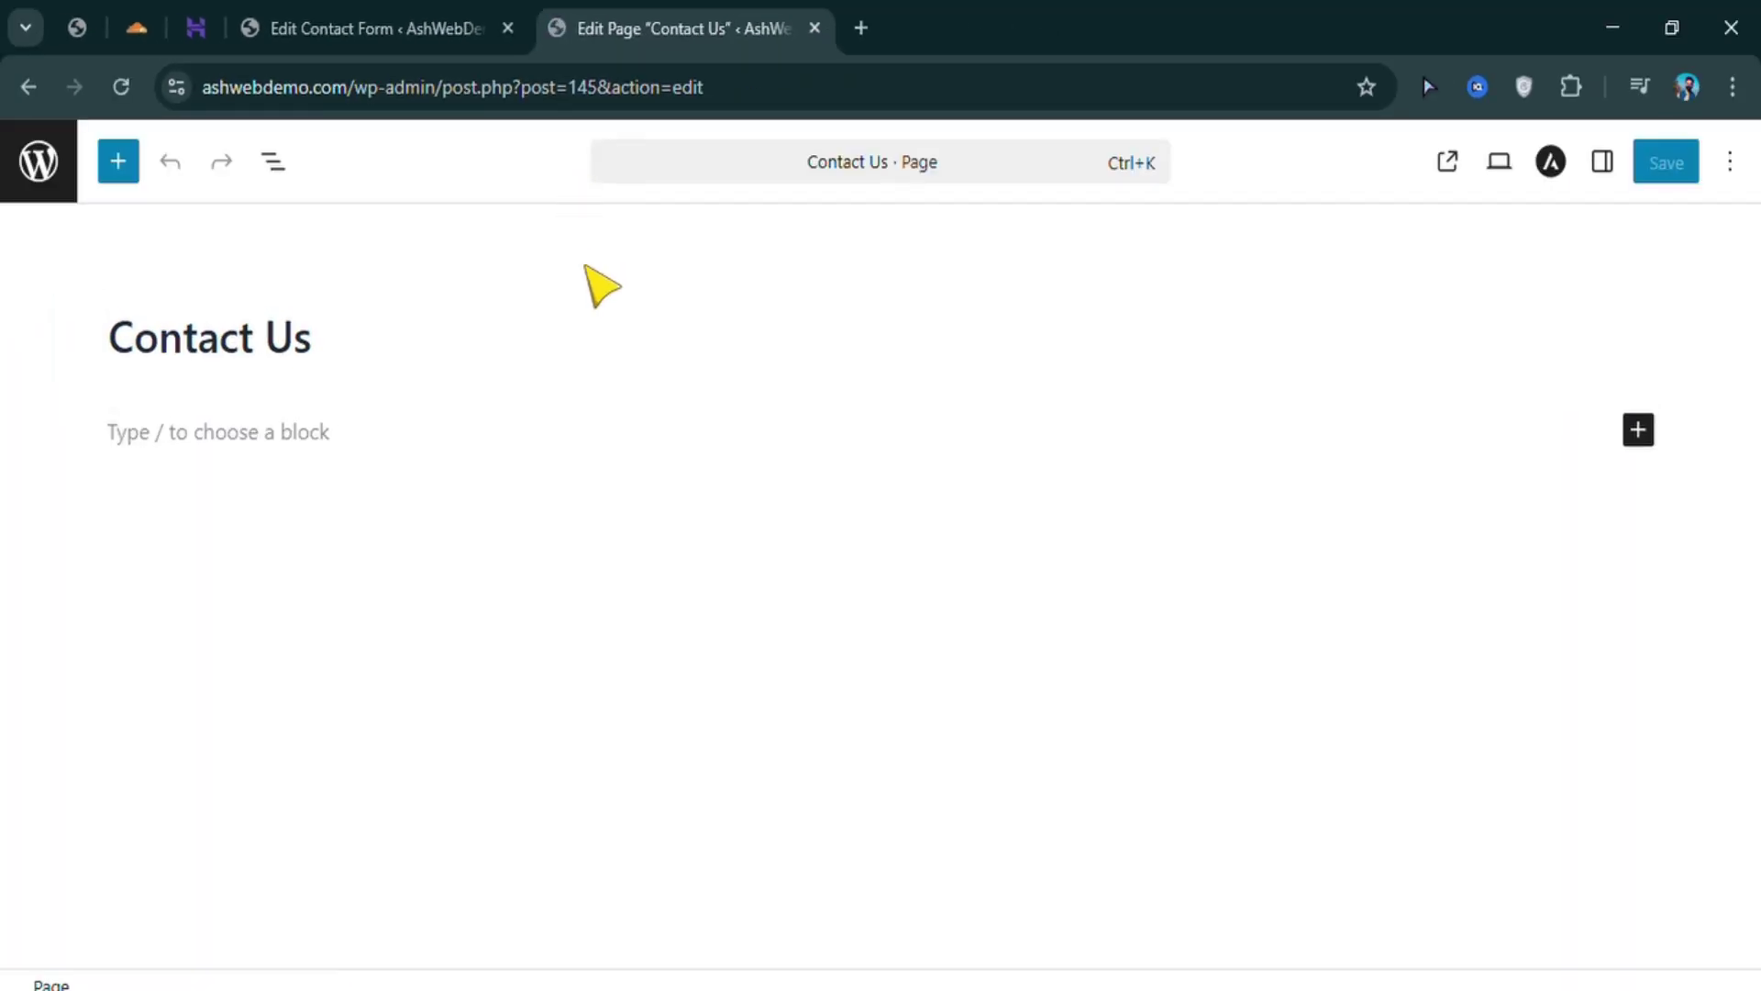
click(288, 444)
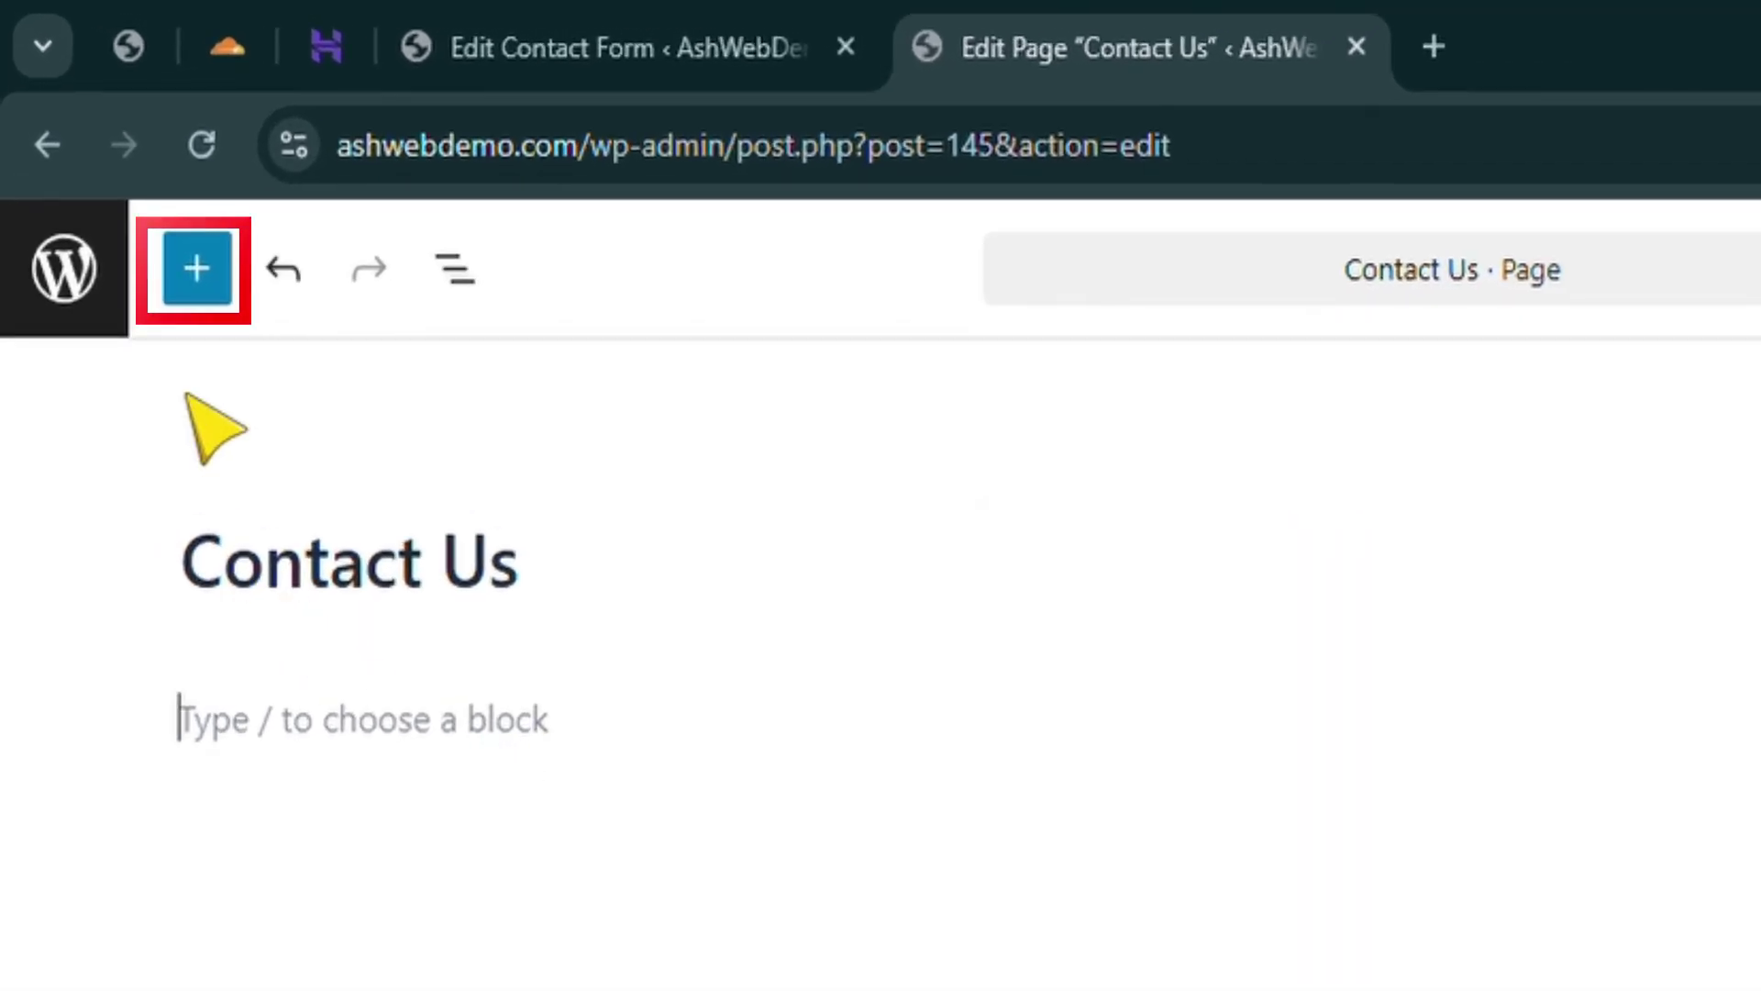
Insert a Shortcode block via the 'sho' search and paste the contact form shortcode into it
click(196, 268)
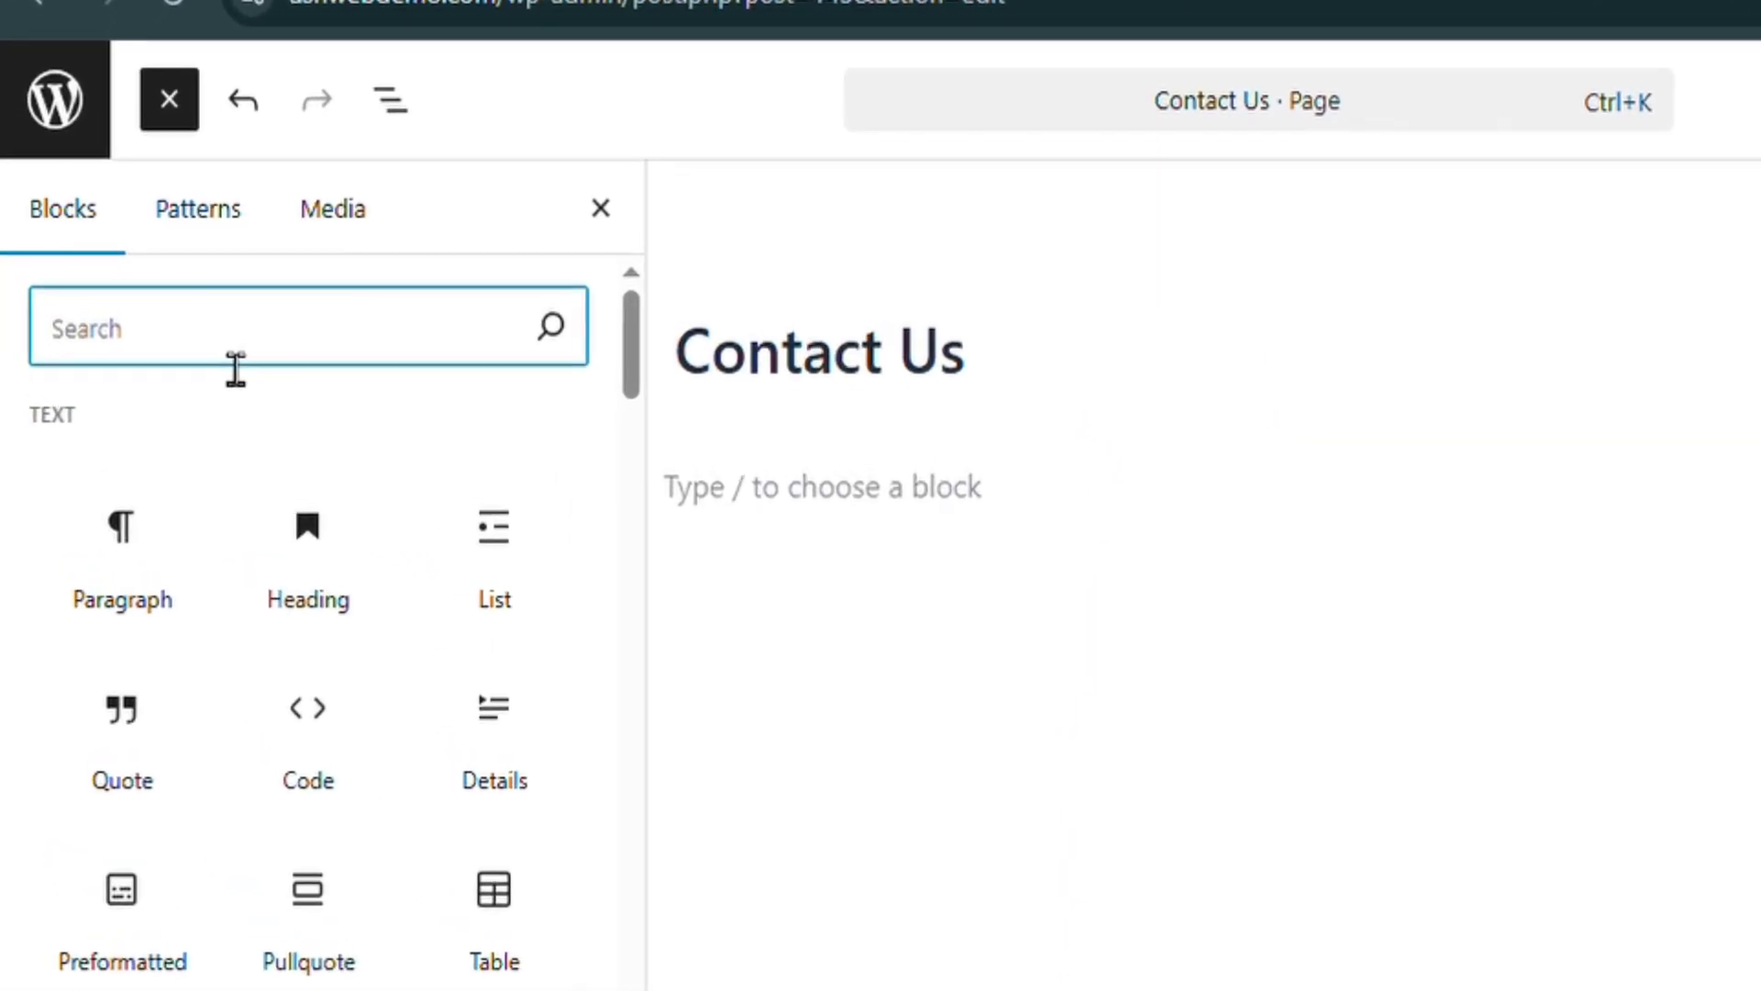
text(sho)
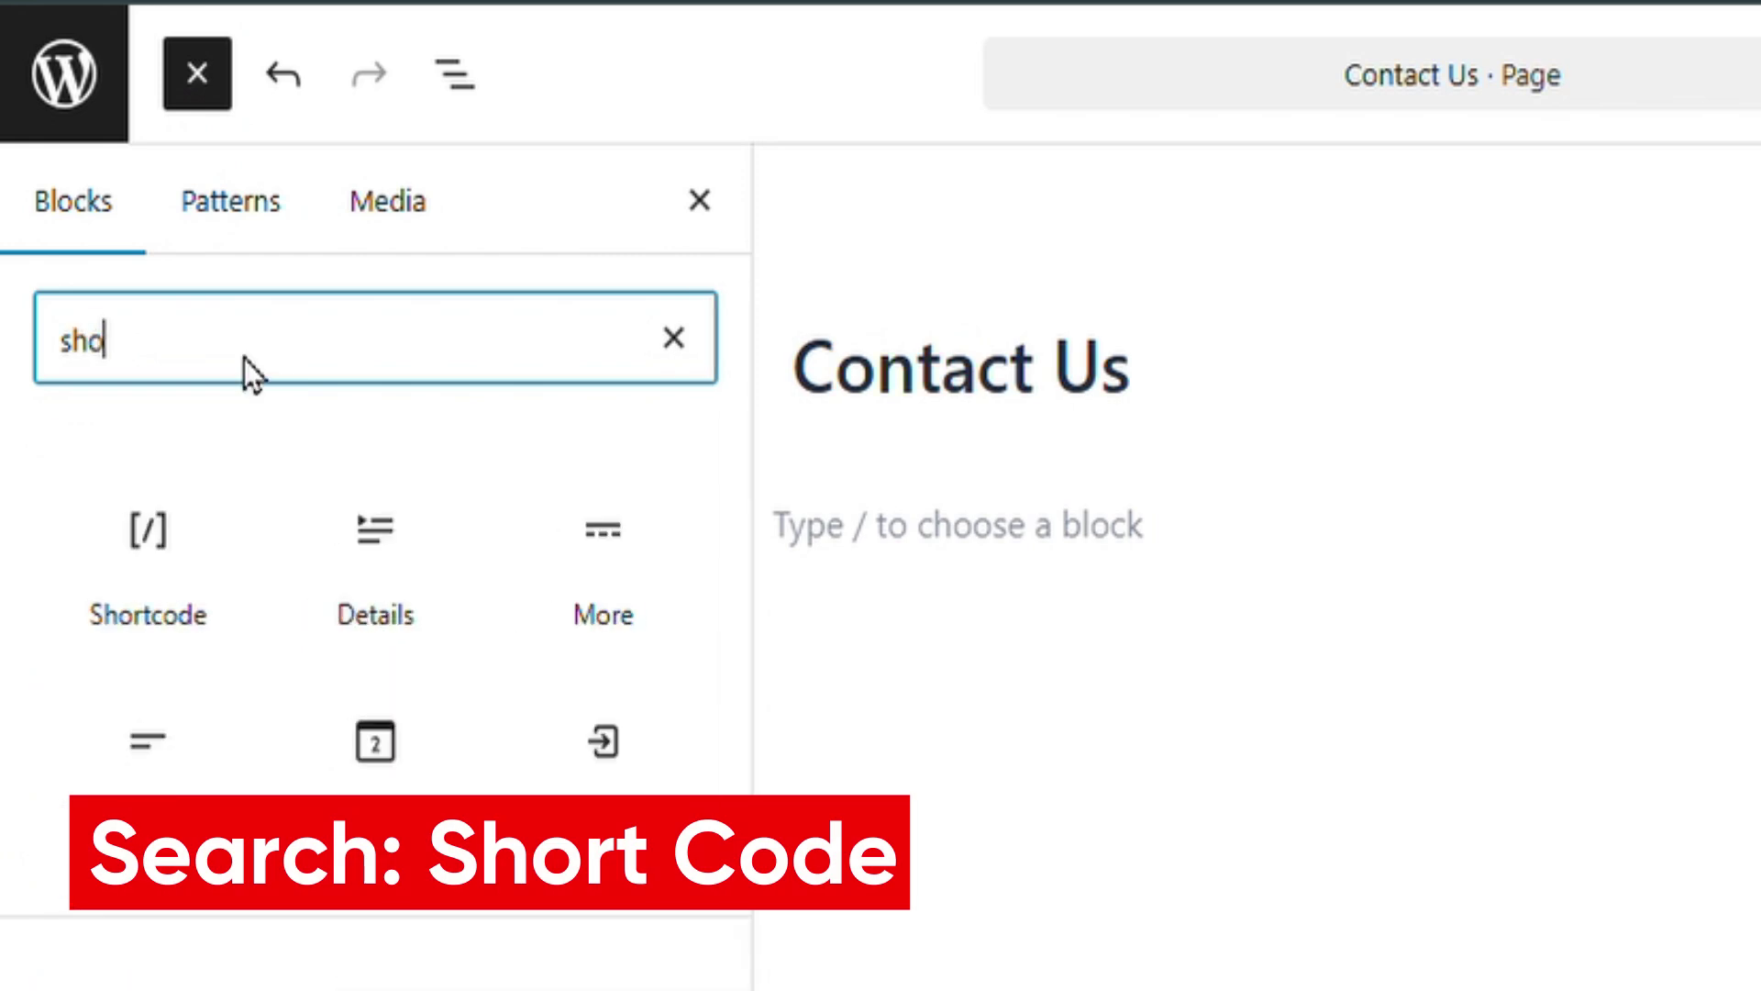
mouse_move(154, 628)
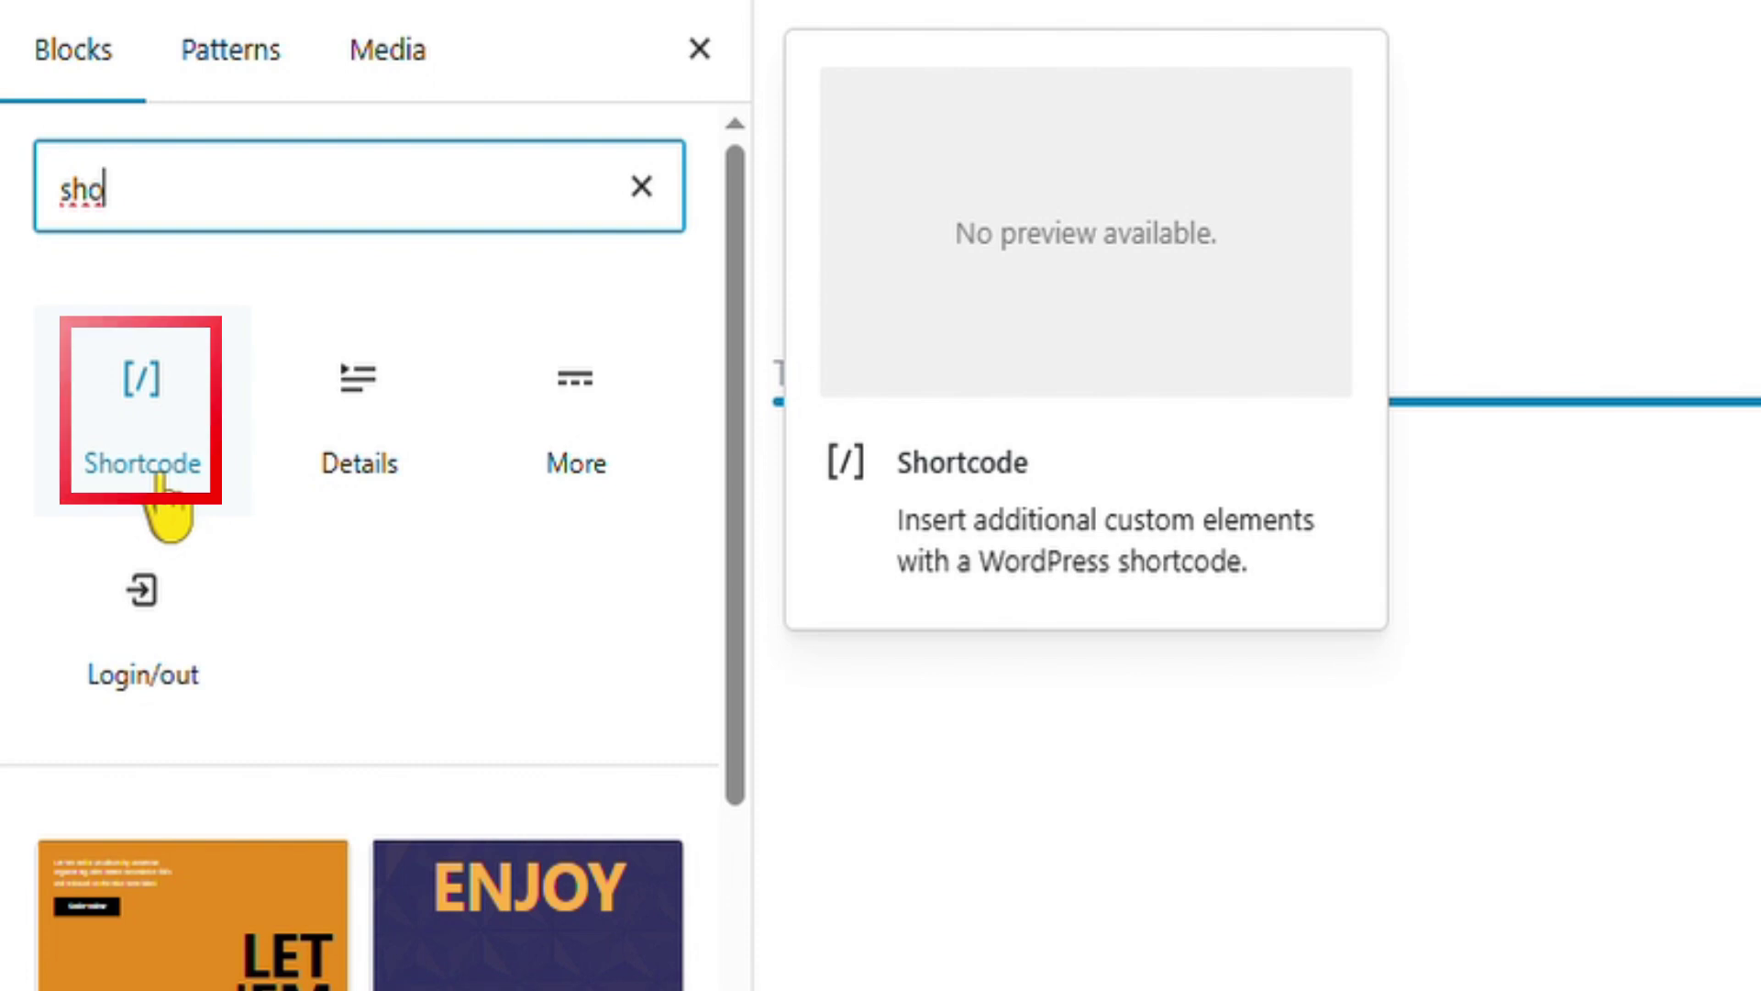
click(159, 475)
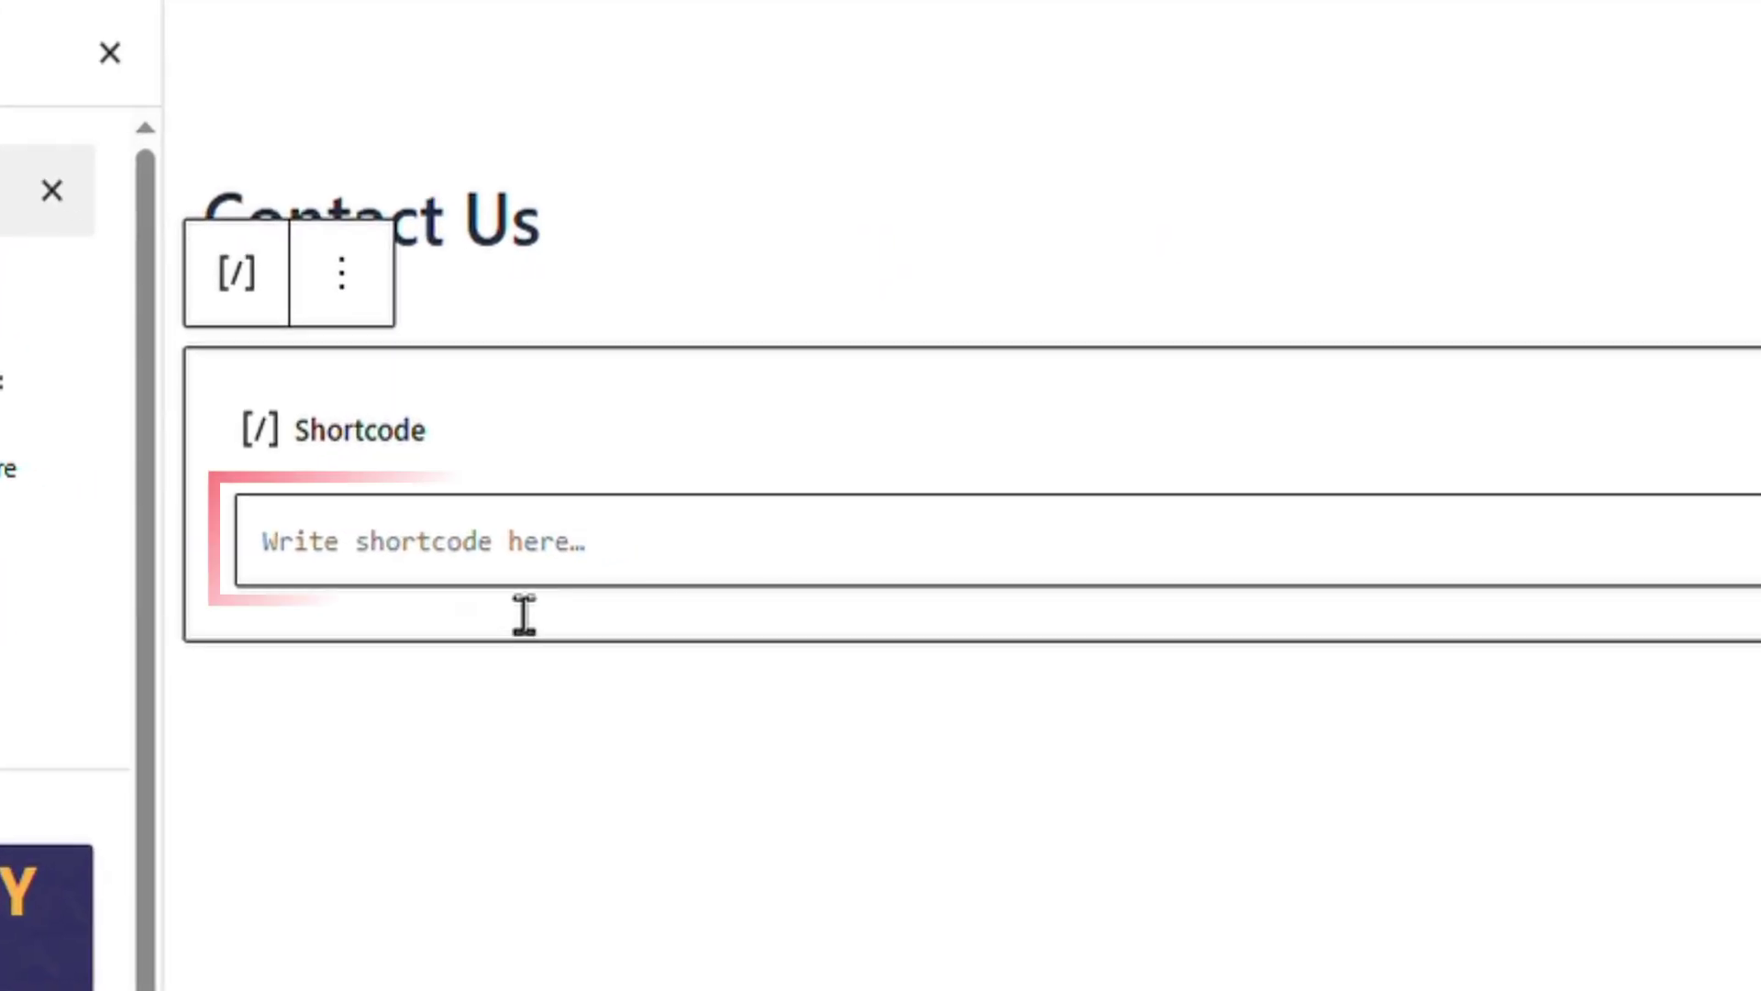
click(724, 556)
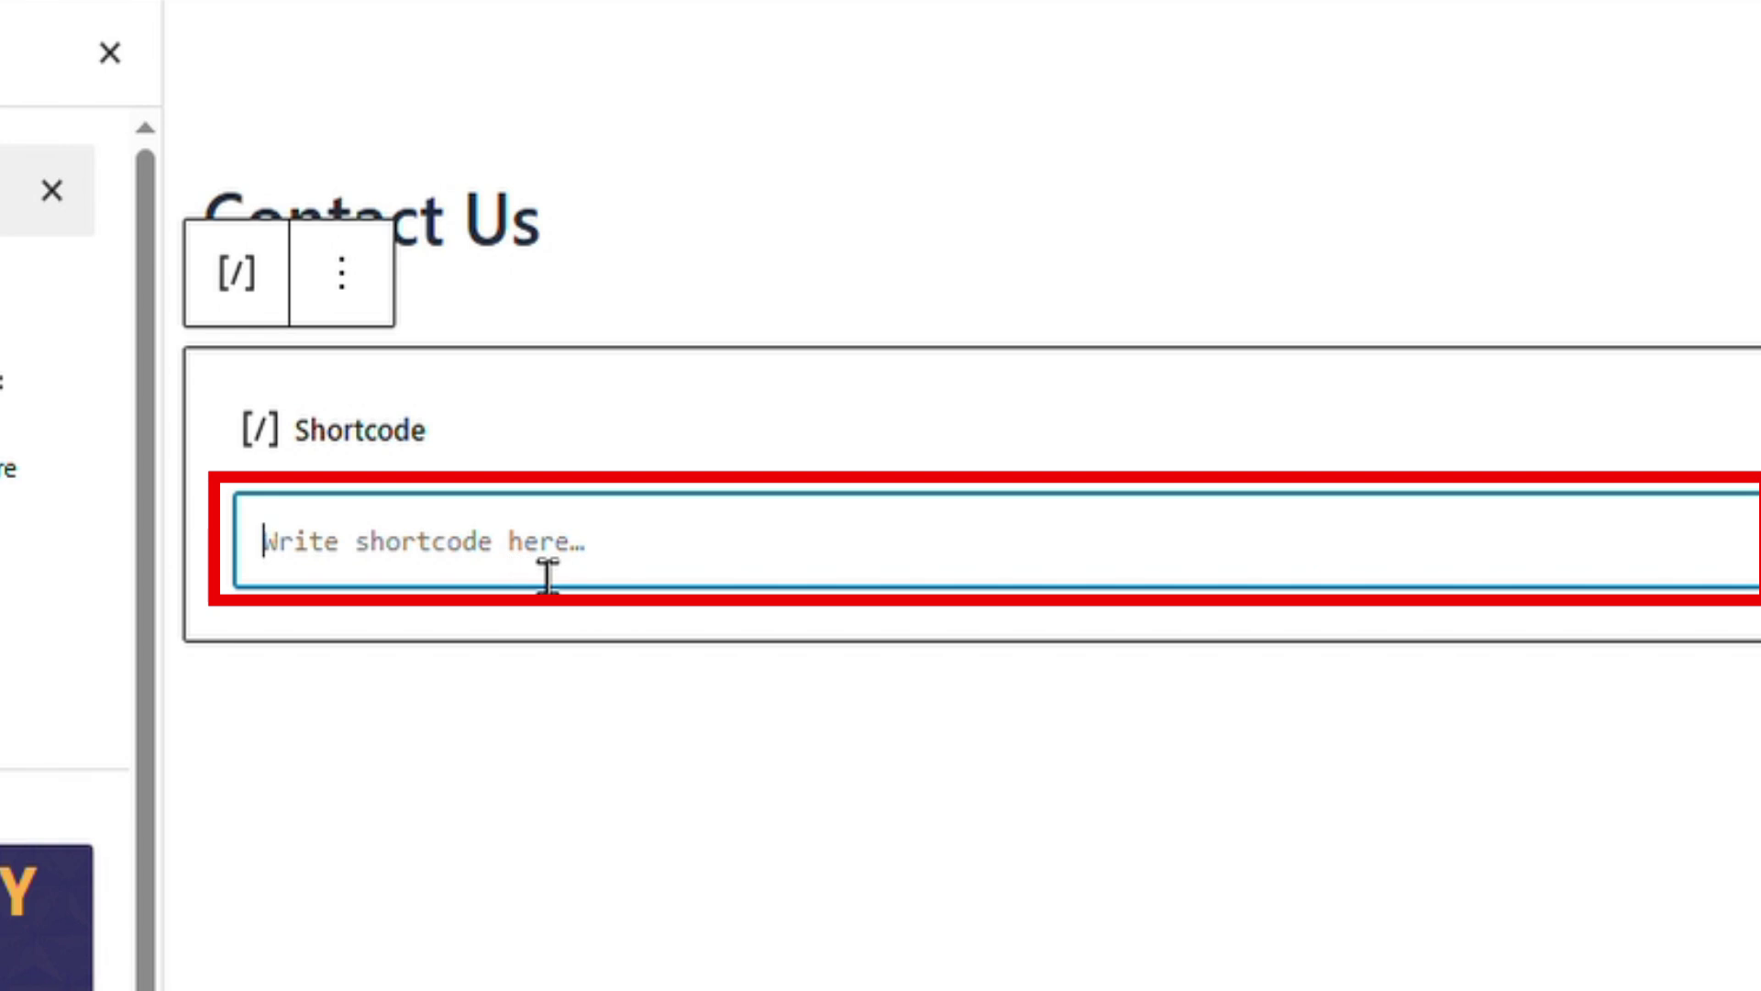
key(ctrl+v)
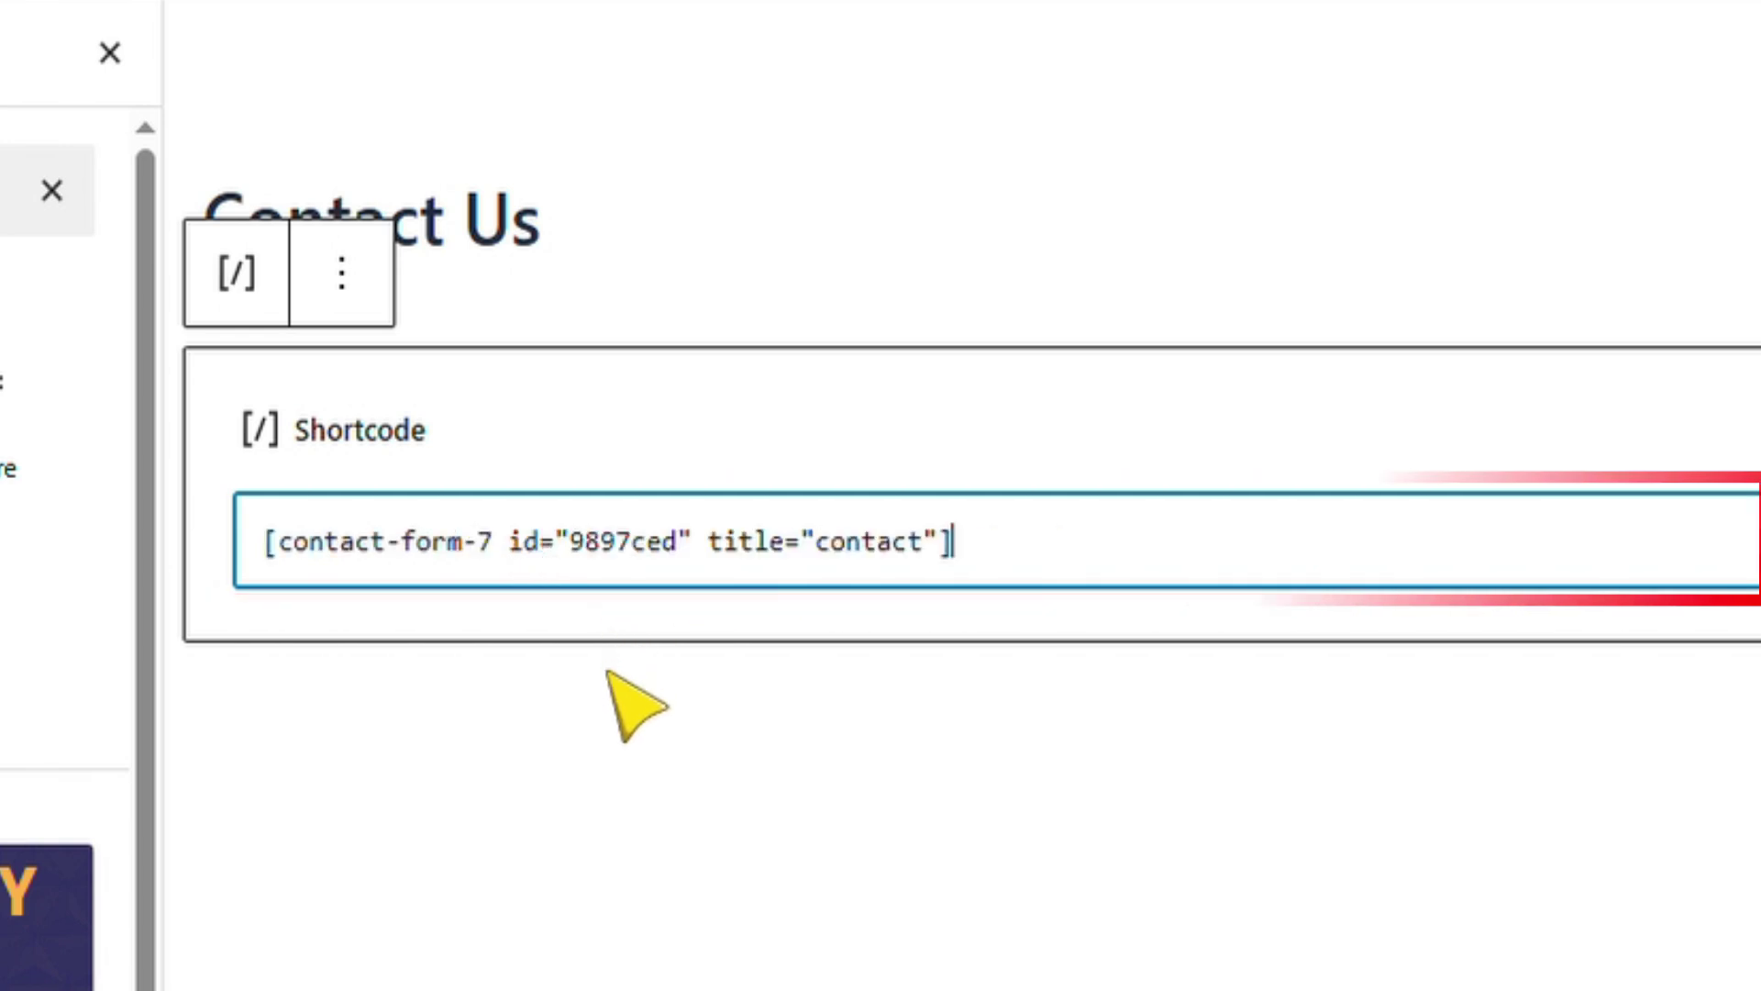
click(610, 674)
click(991, 564)
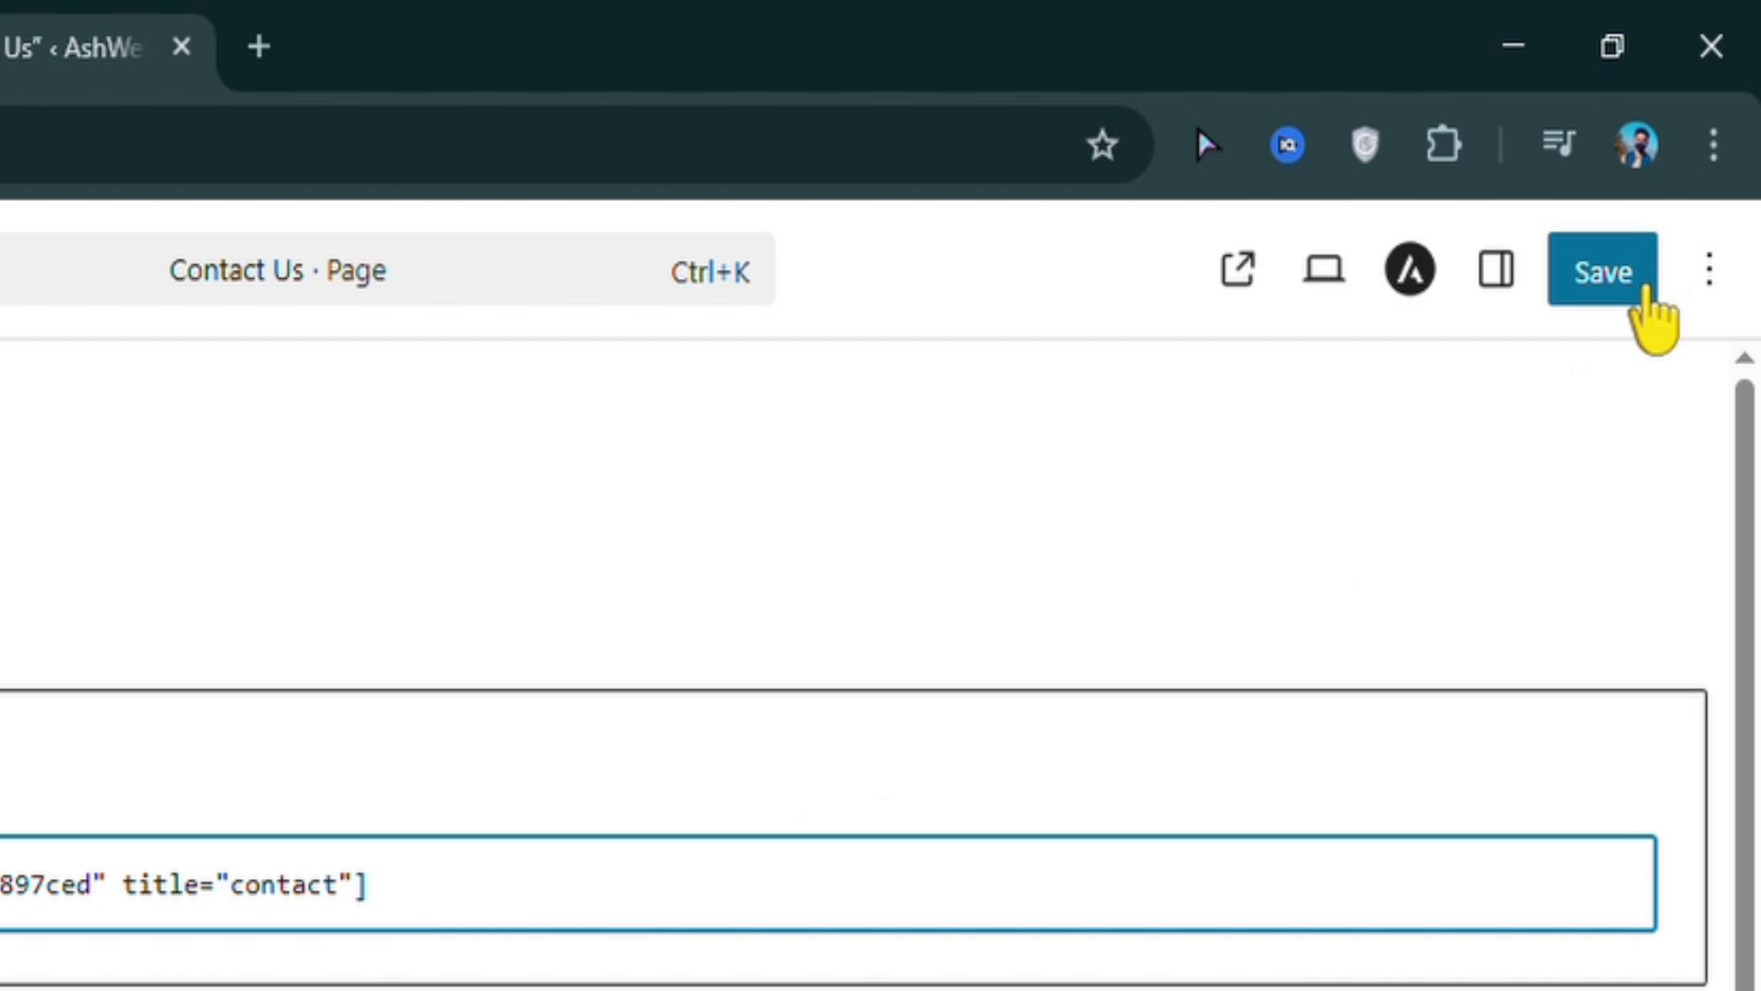
Save the Contact Us page and check its live form fields and message box
click(1644, 288)
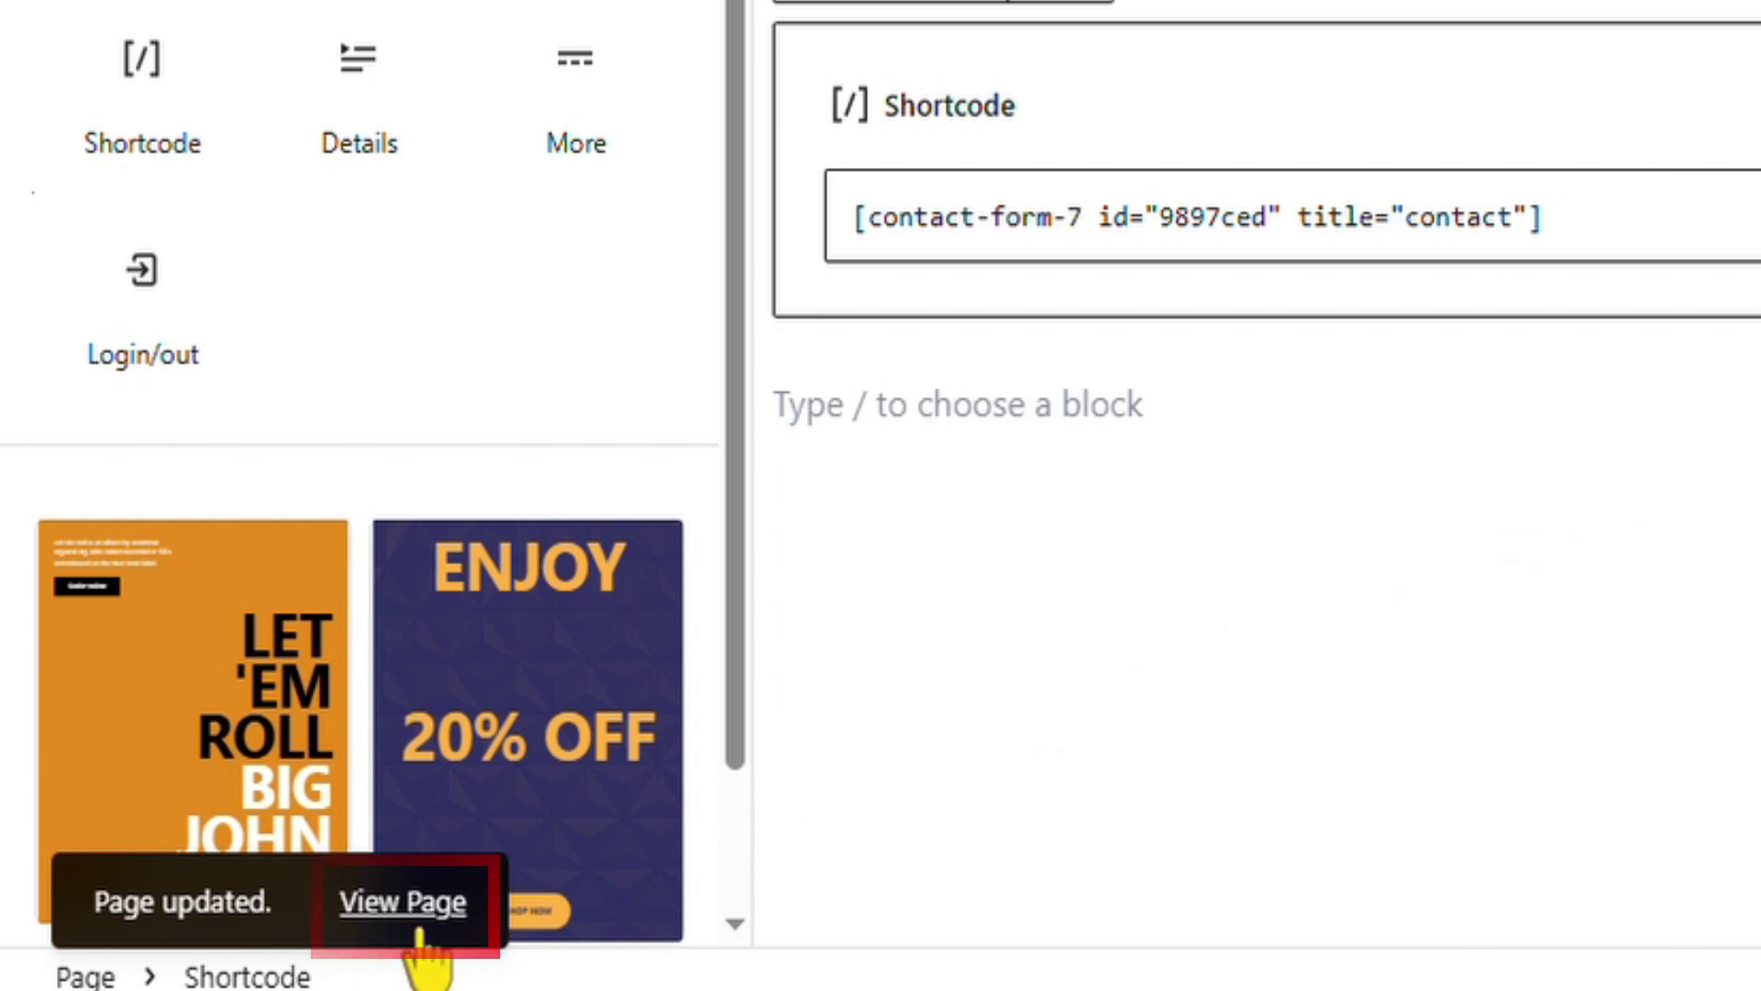
click(419, 927)
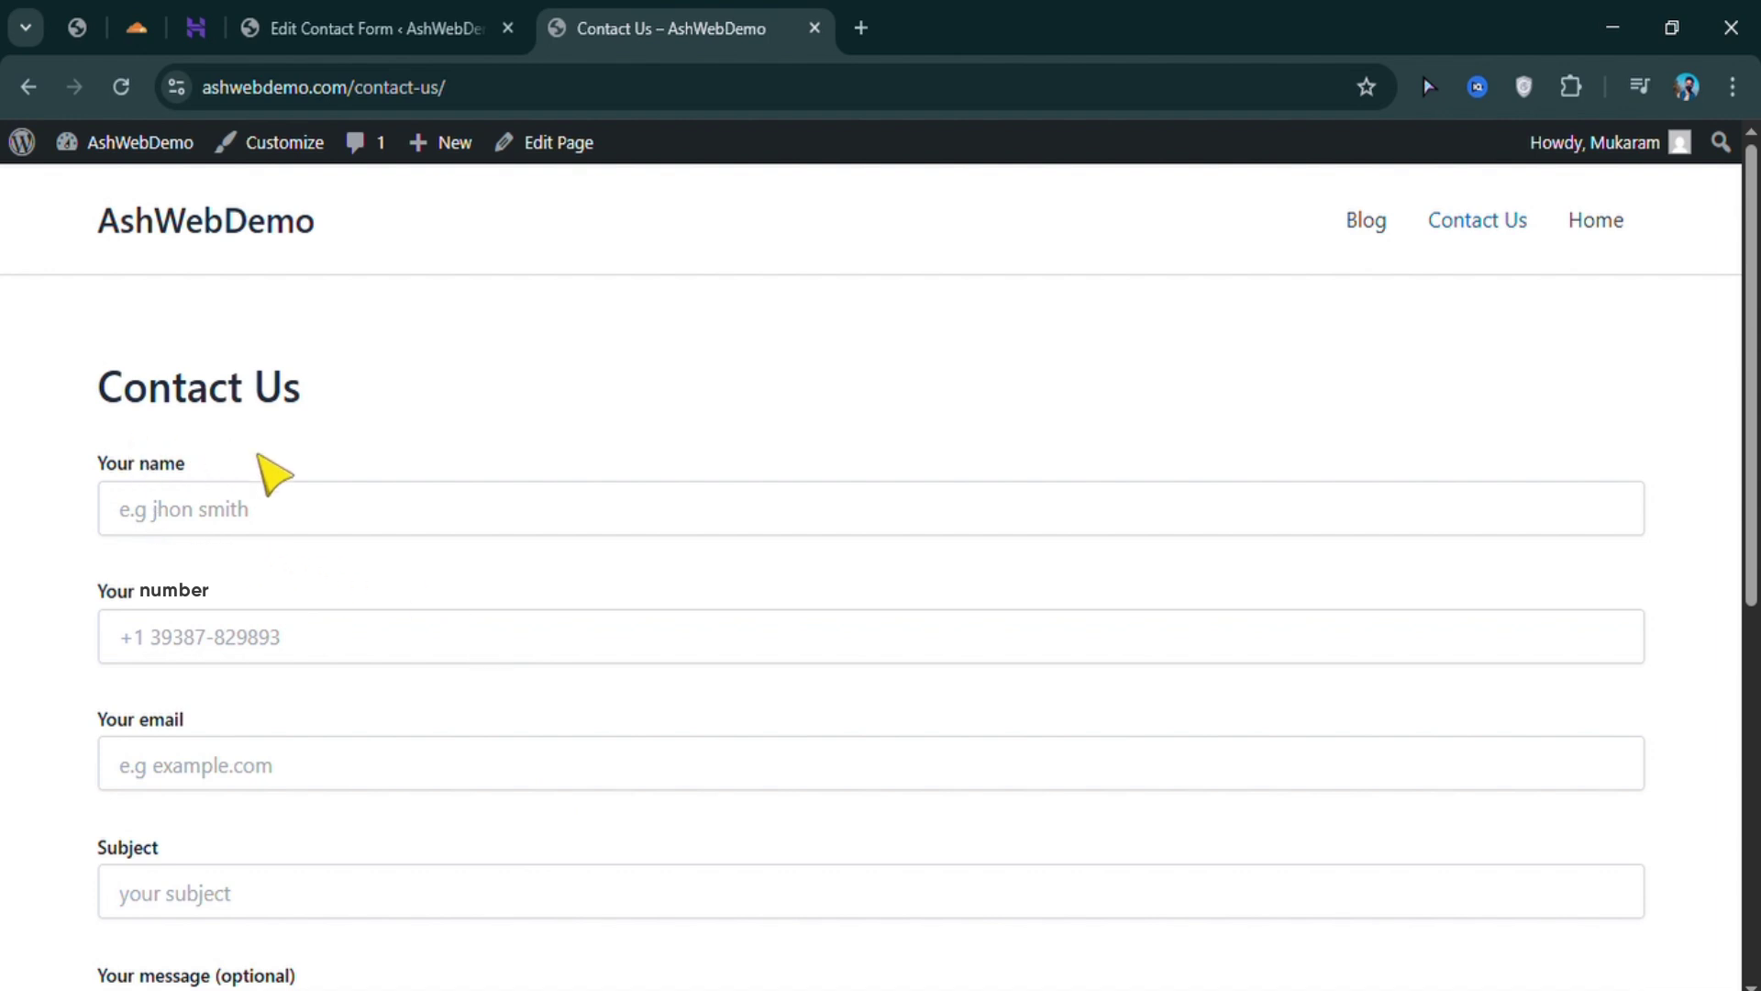
scroll(268, 560, down, 5)
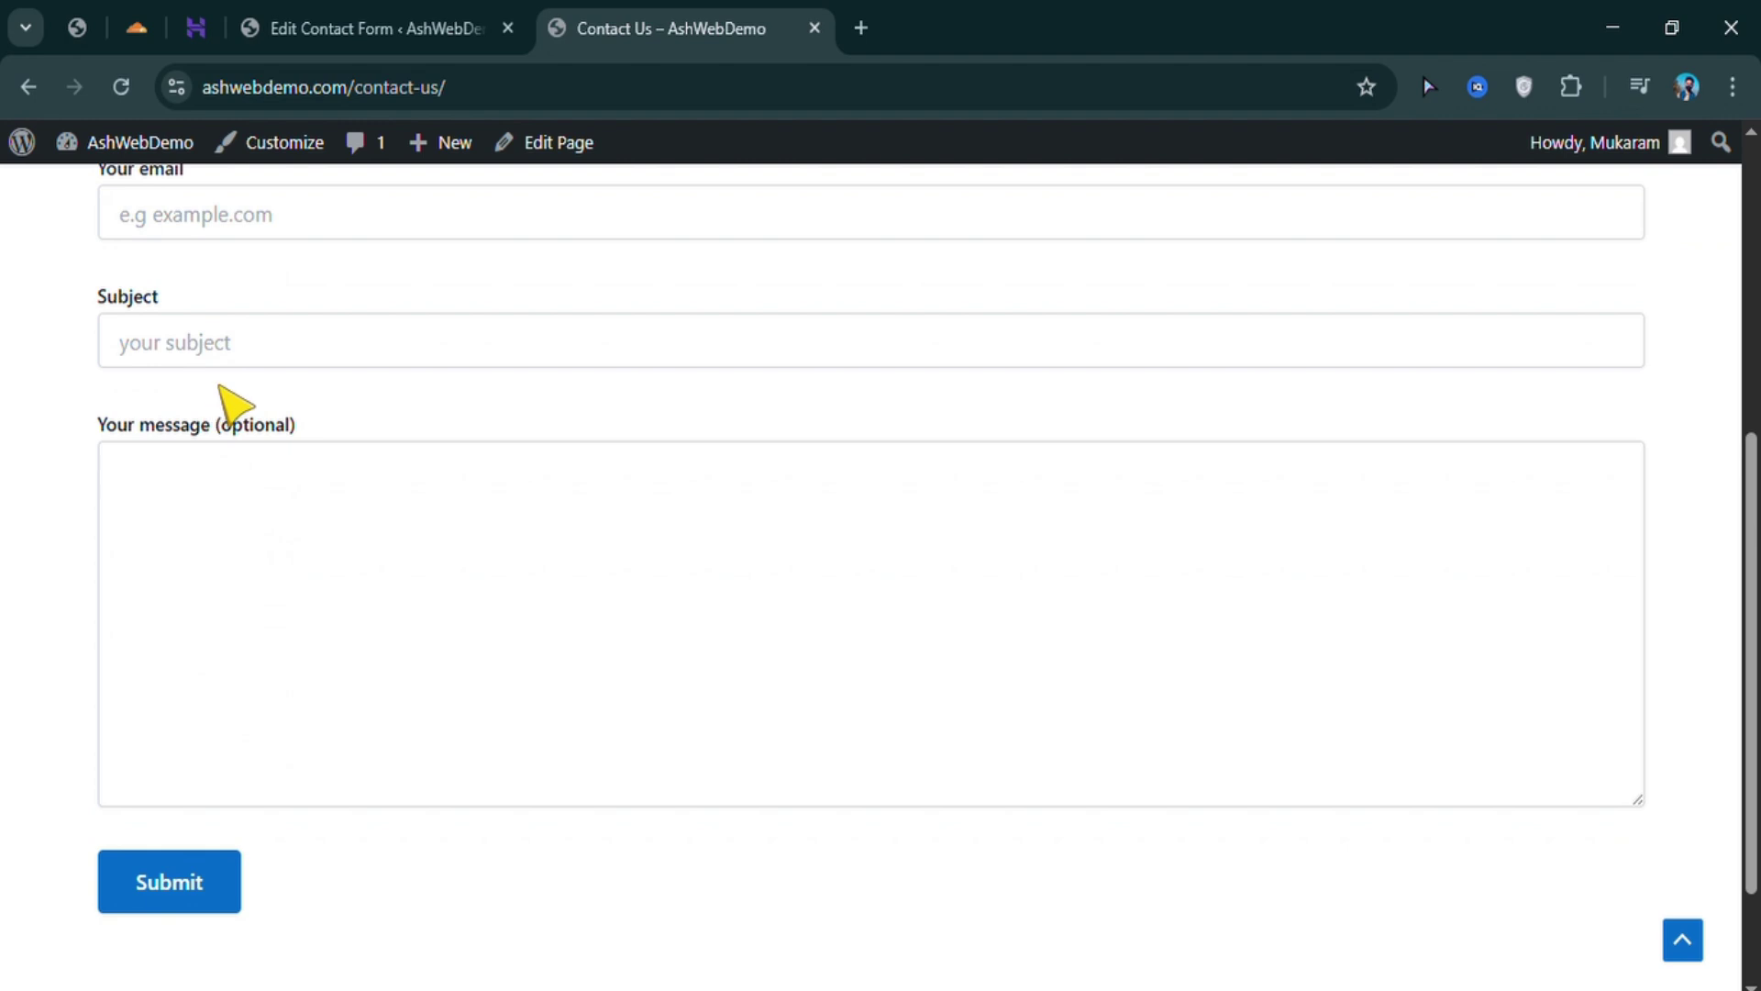
click(197, 574)
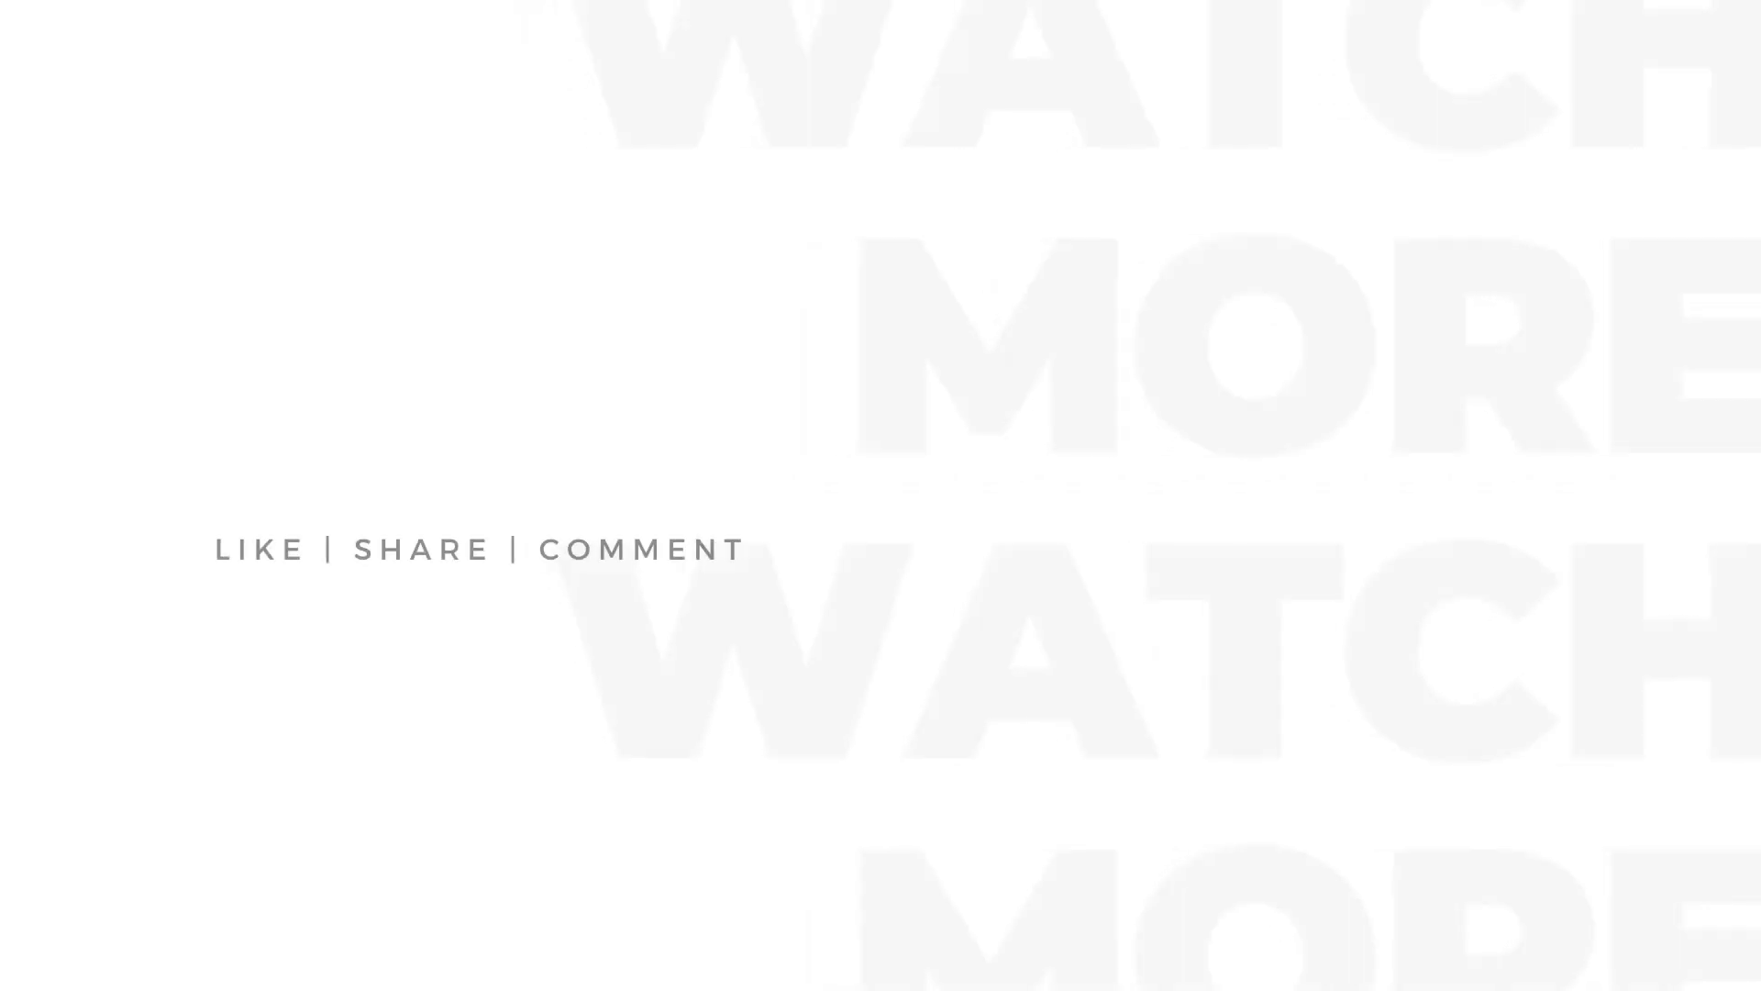